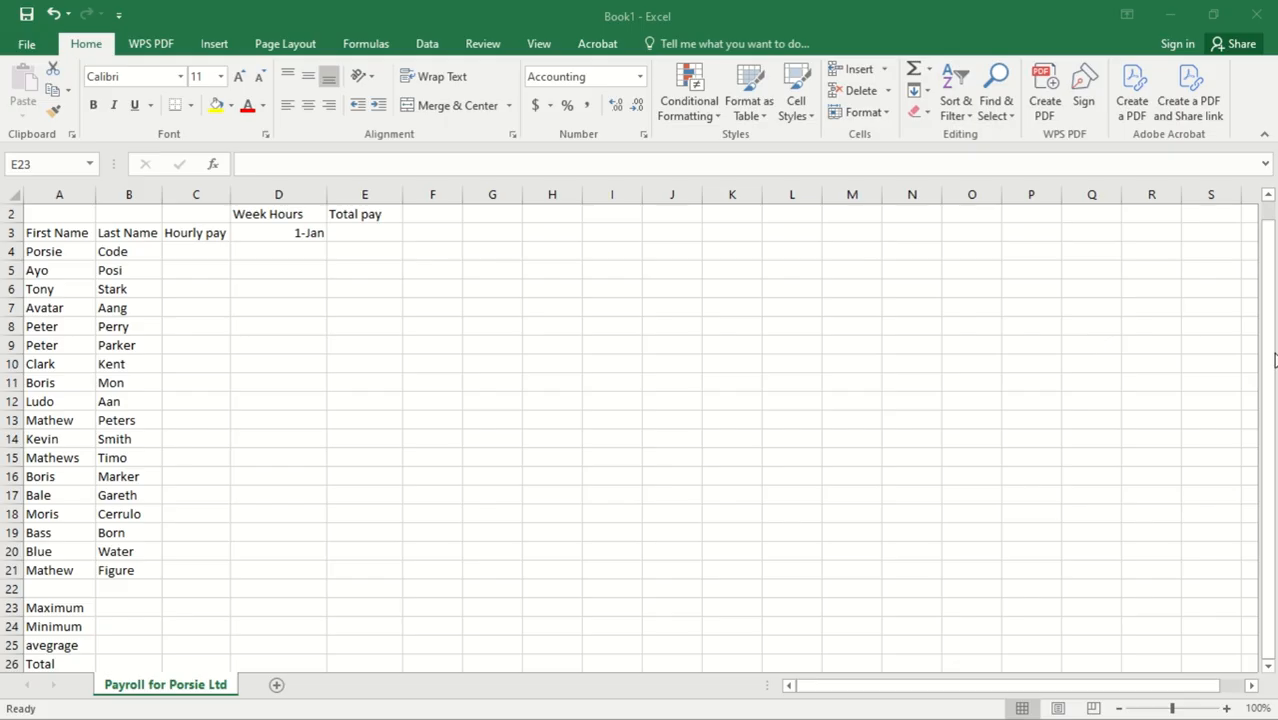
# Step: Review the payroll sheet's Hourly pay, Week Hours and Total pay headers and the empty cells beneath them
pyautogui.click(1273, 342)
pyautogui.moveTo(1272, 330); pyautogui.dragTo(1273, 268)
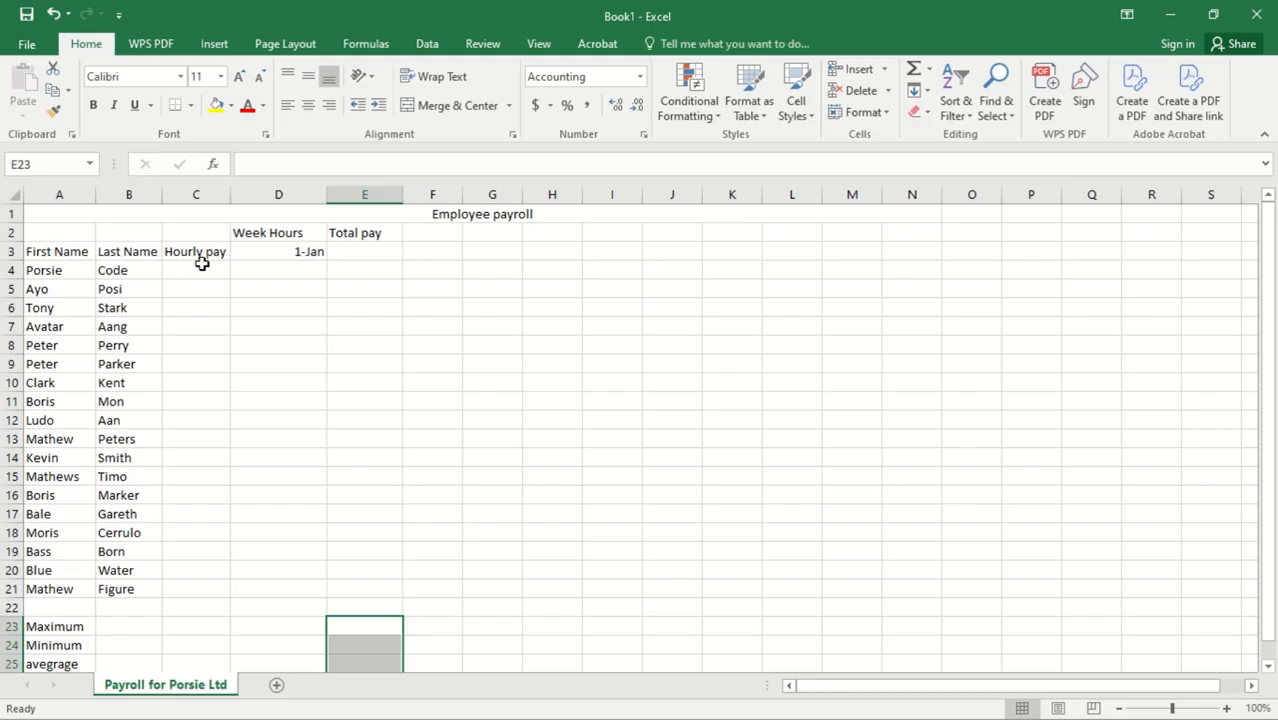
pyautogui.click(288, 250)
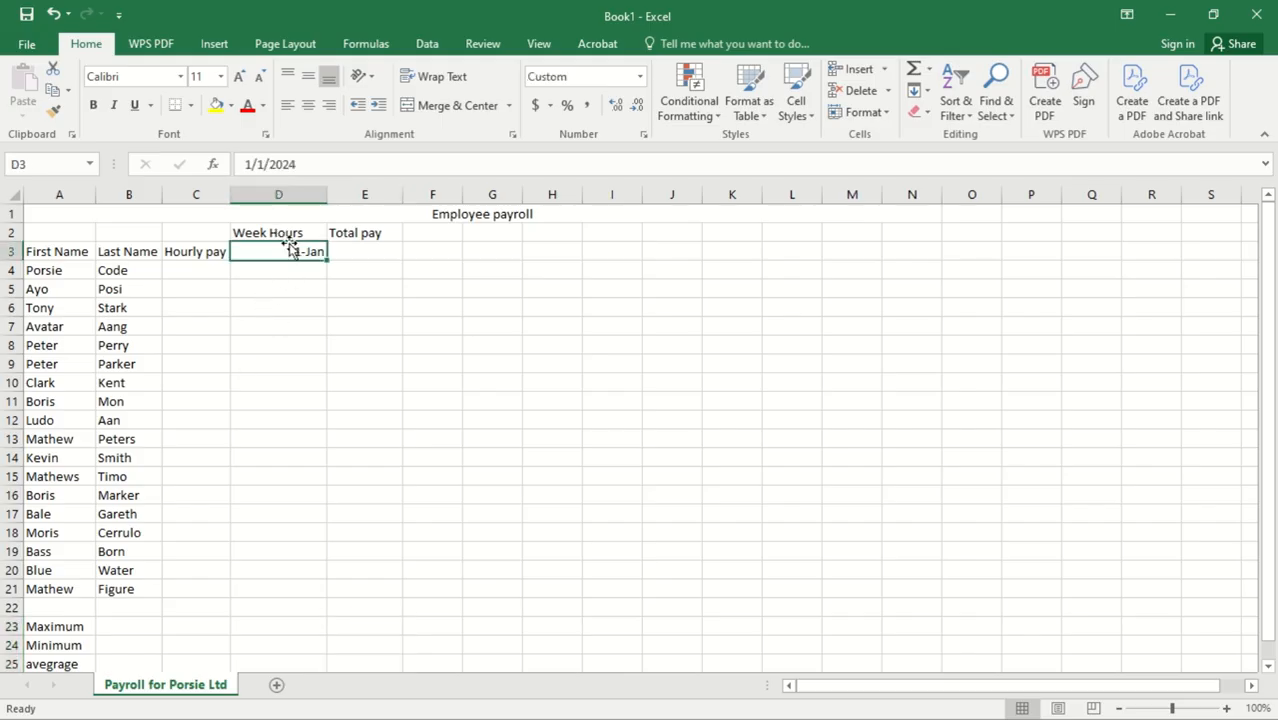
pyautogui.click(202, 254)
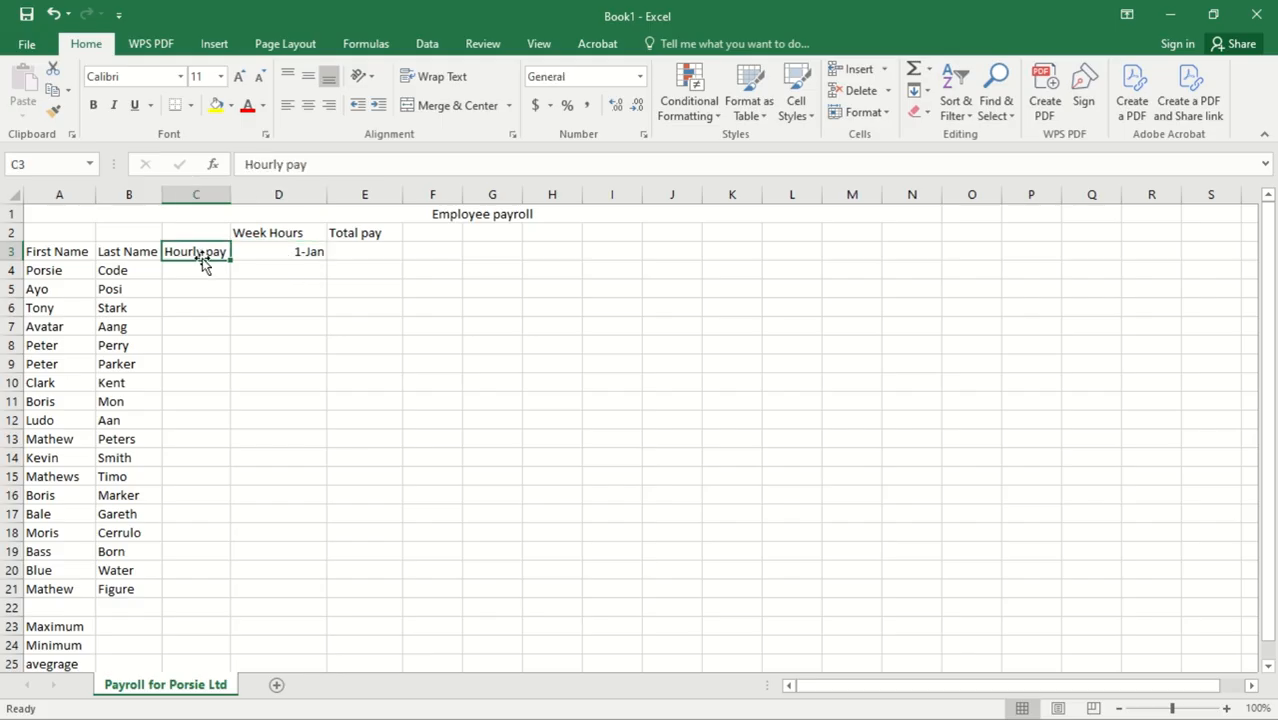
pyautogui.click(202, 266)
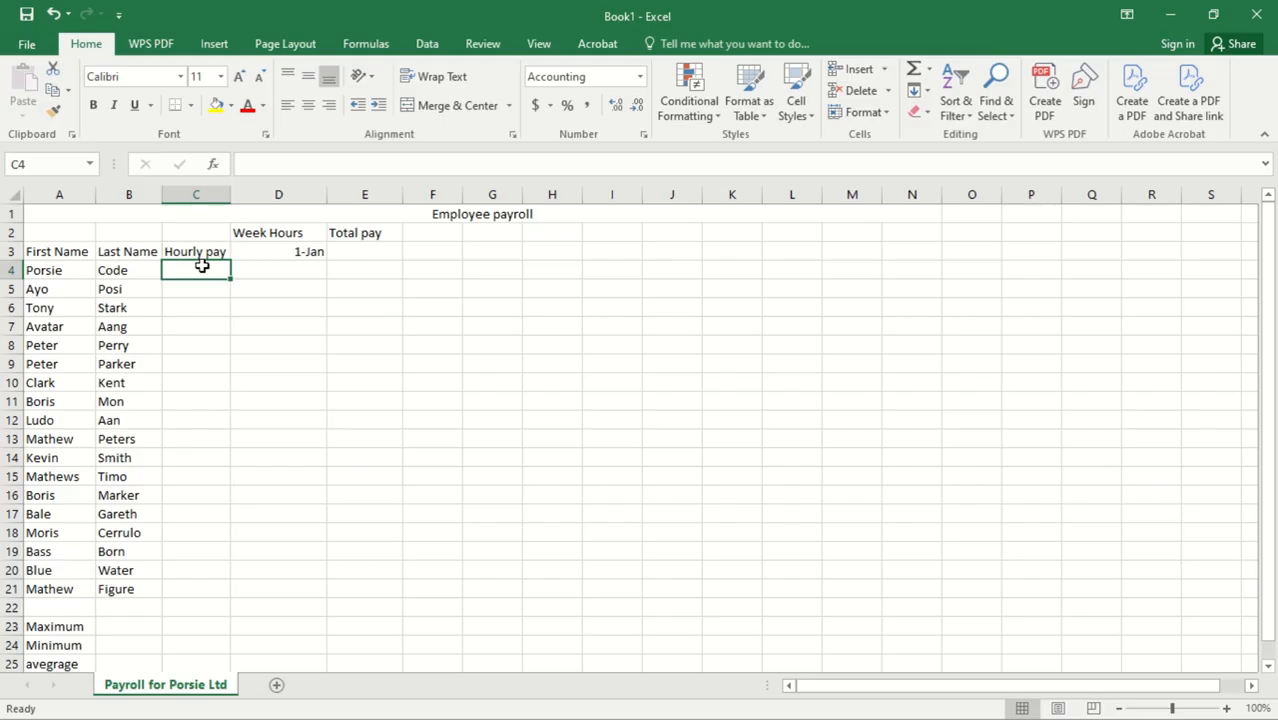
pyautogui.click(260, 255)
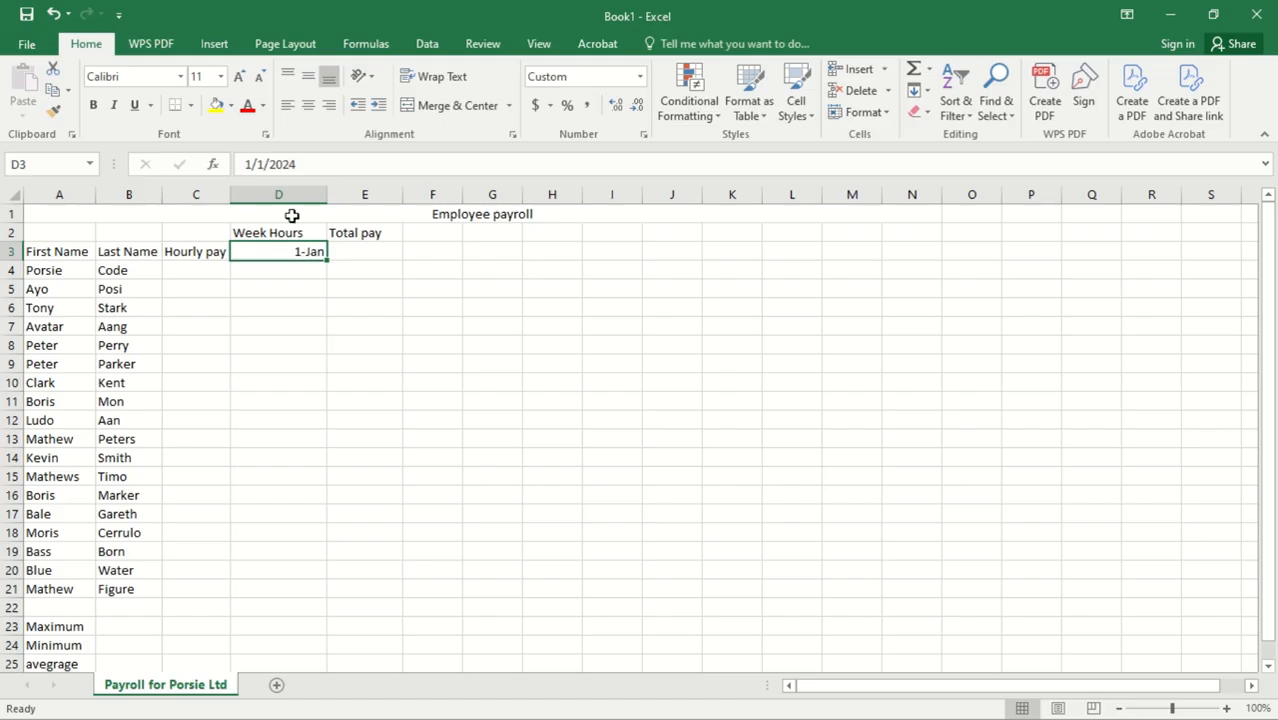
pyautogui.click(291, 271)
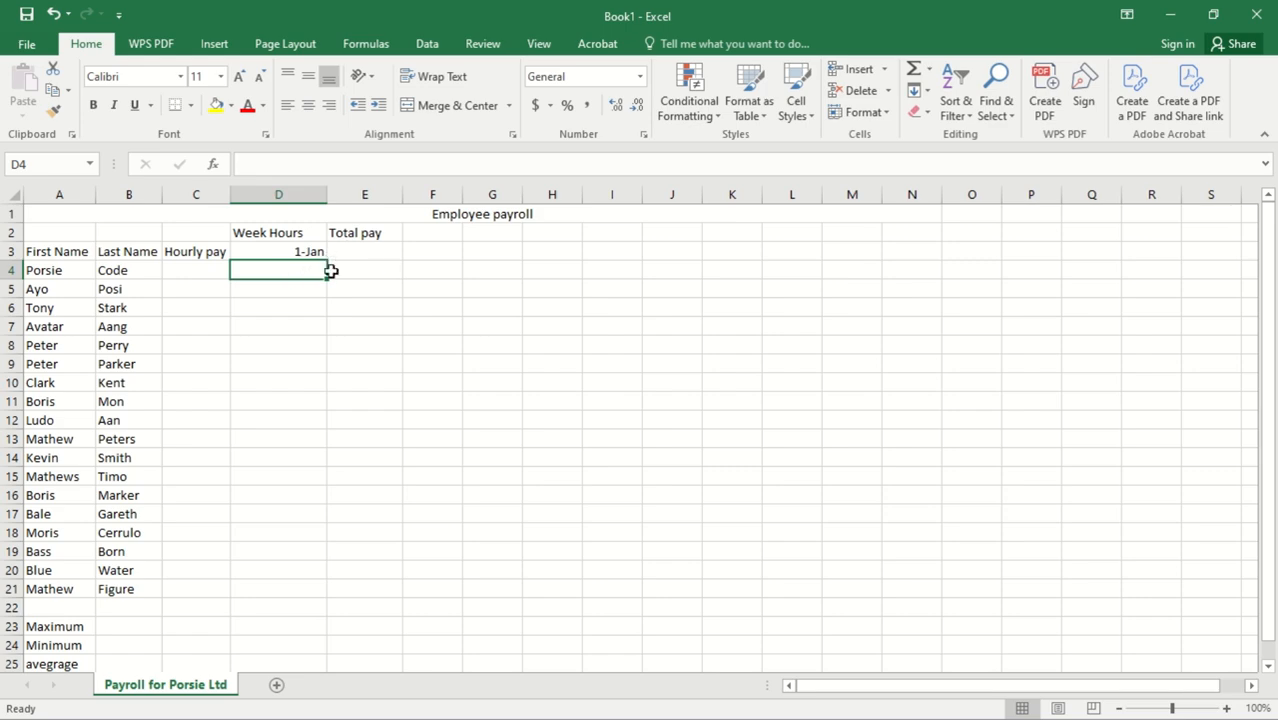
pyautogui.click(362, 234)
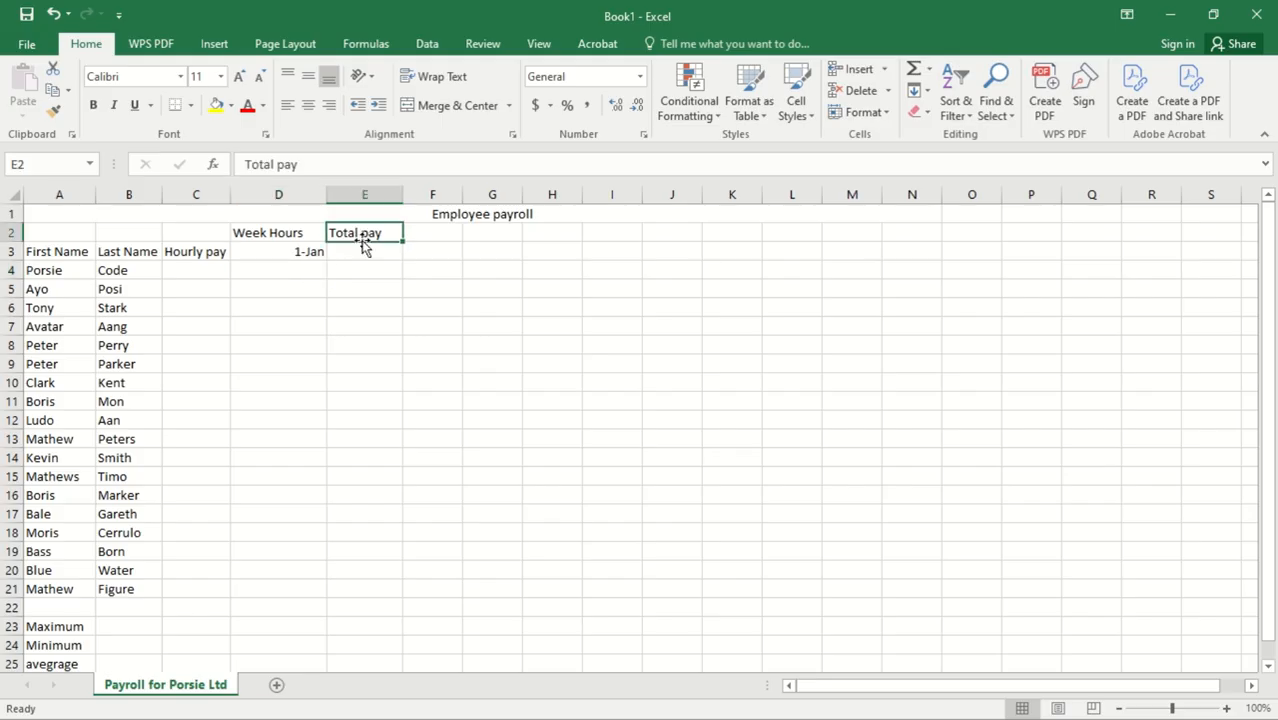
pyautogui.click(307, 270)
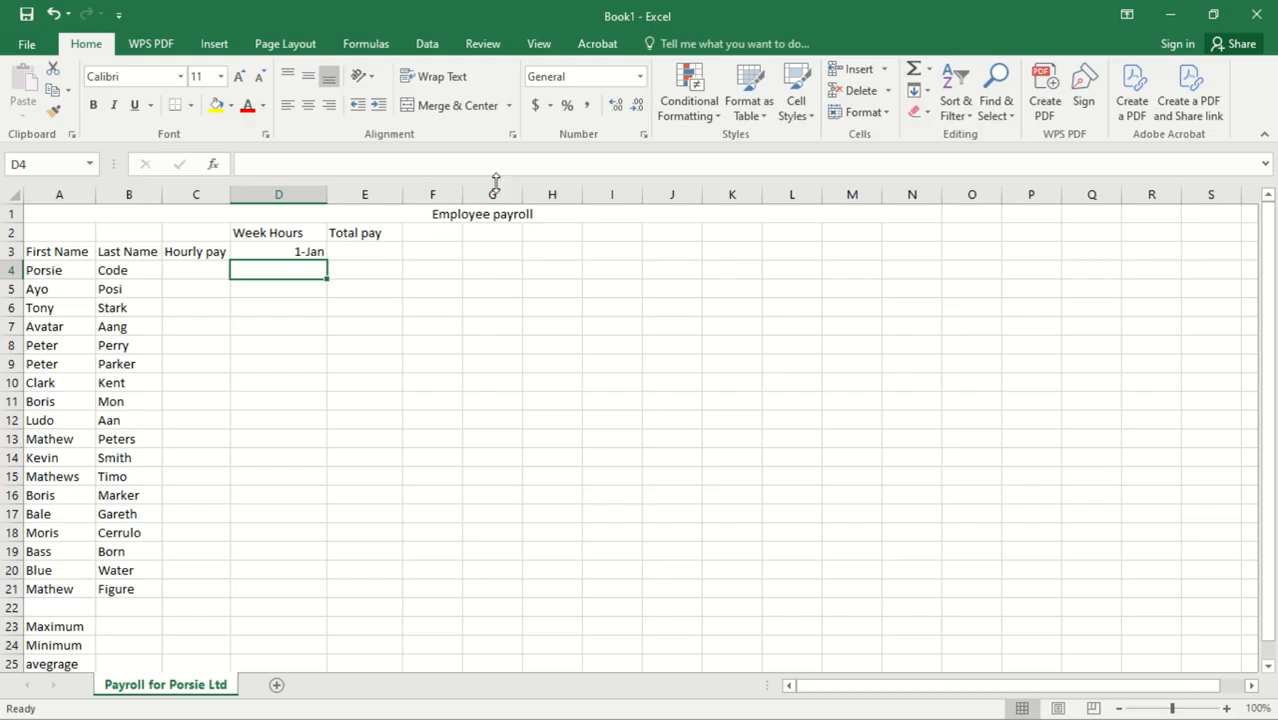
# Step: Unmerge the Employee payroll title in row 1 and auto-fit the width of column A
pyautogui.click(482, 215)
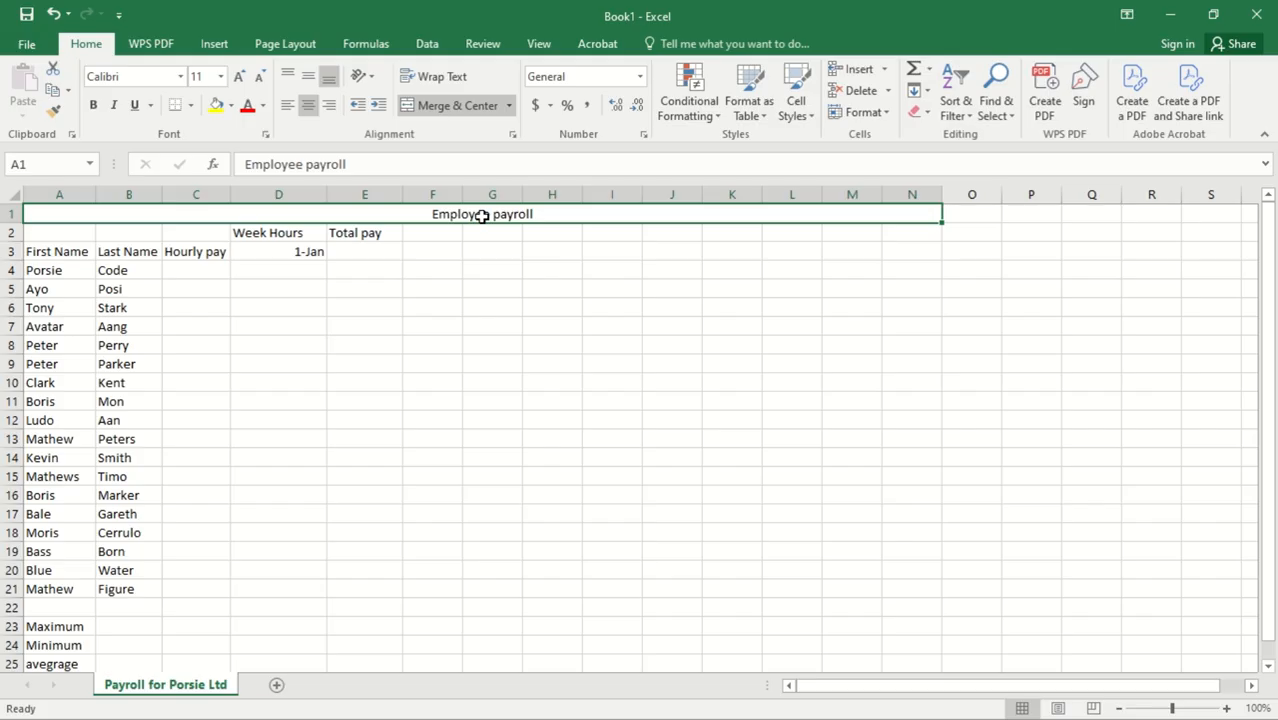
pyautogui.click(478, 106)
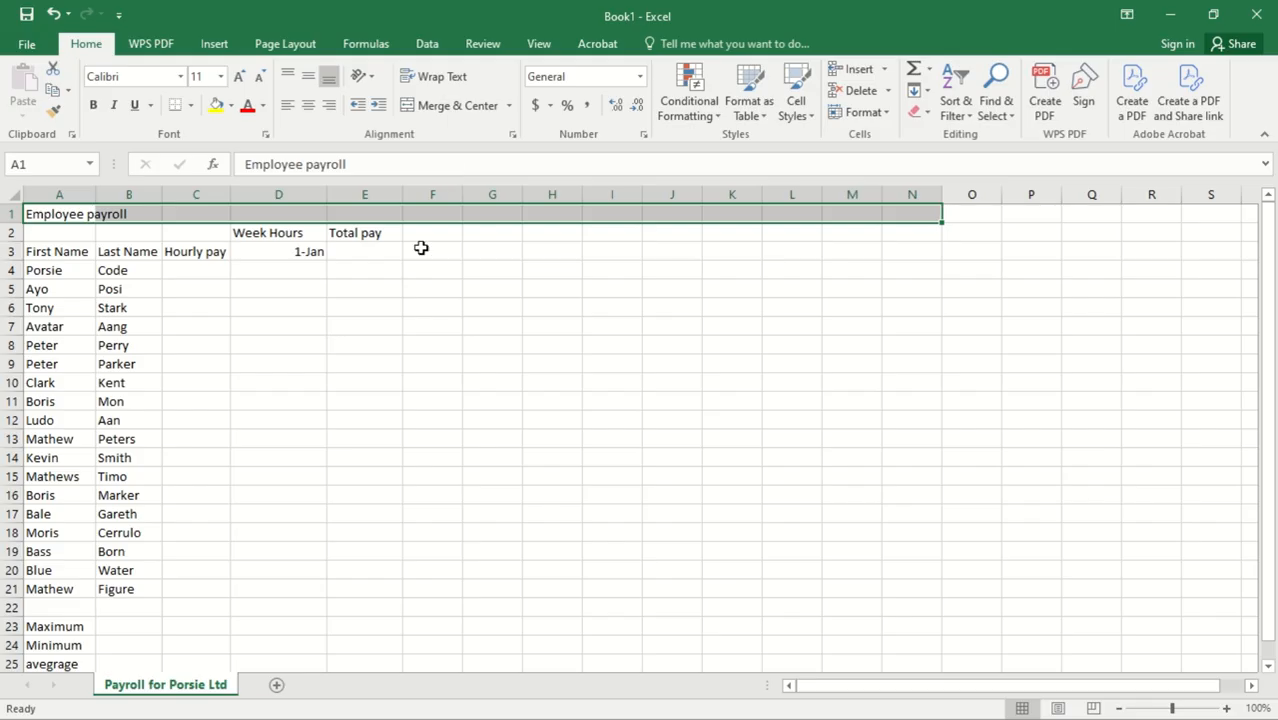
pyautogui.click(536, 289)
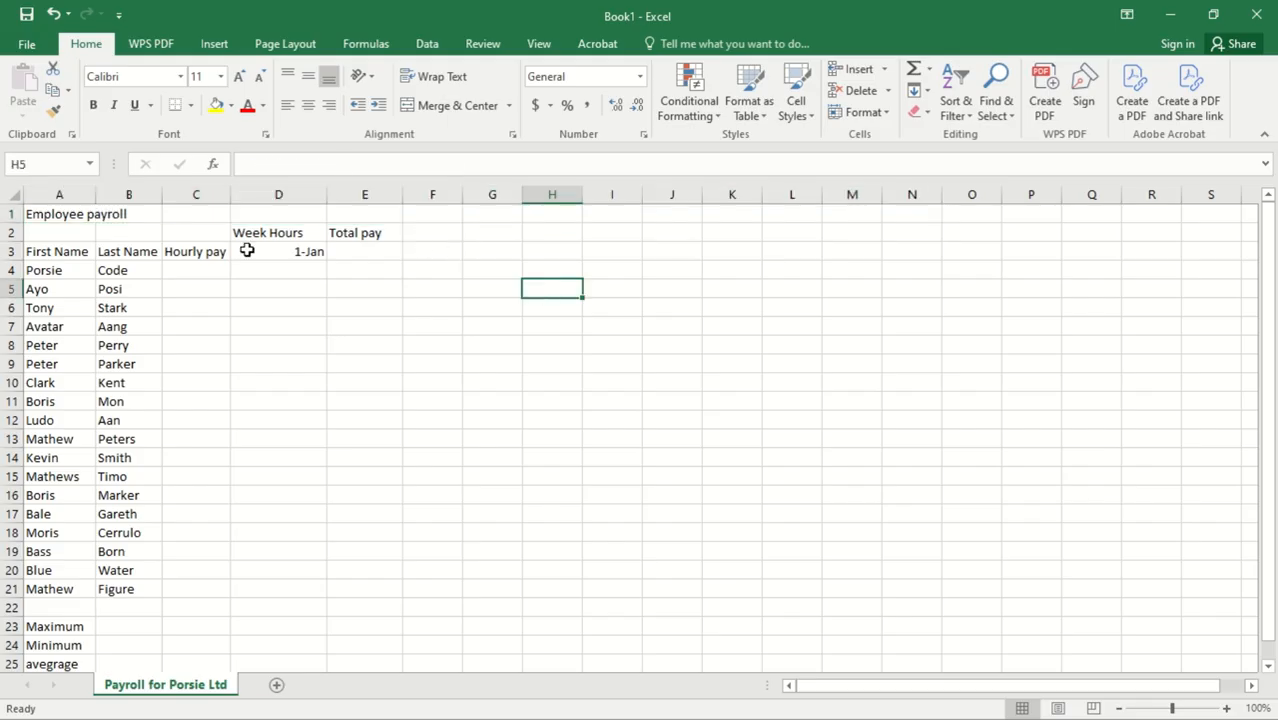
pyautogui.click(120, 214)
pyautogui.click(78, 215)
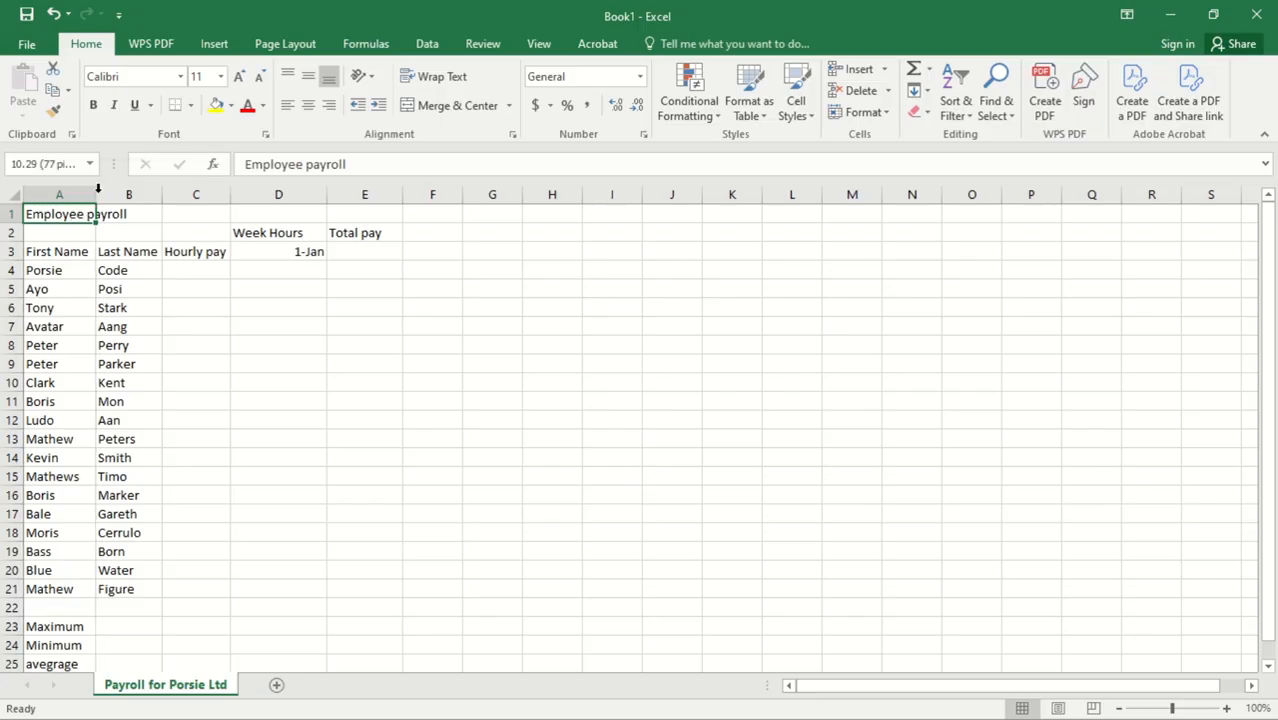
pyautogui.doubleClick(97, 190)
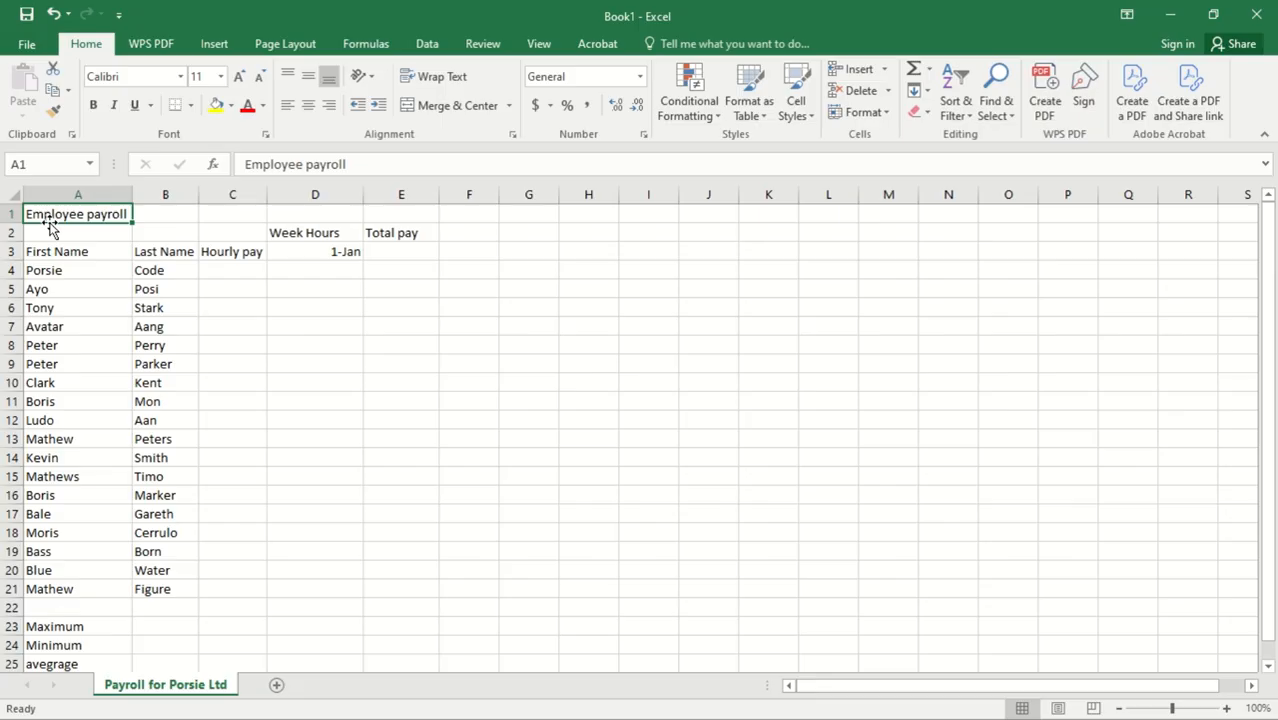
# Step: Fill the title from A1 across to M1, then merge and center A1:M1, keeping only the upper-left value
pyautogui.moveTo(131, 222); pyautogui.dragTo(910, 231)
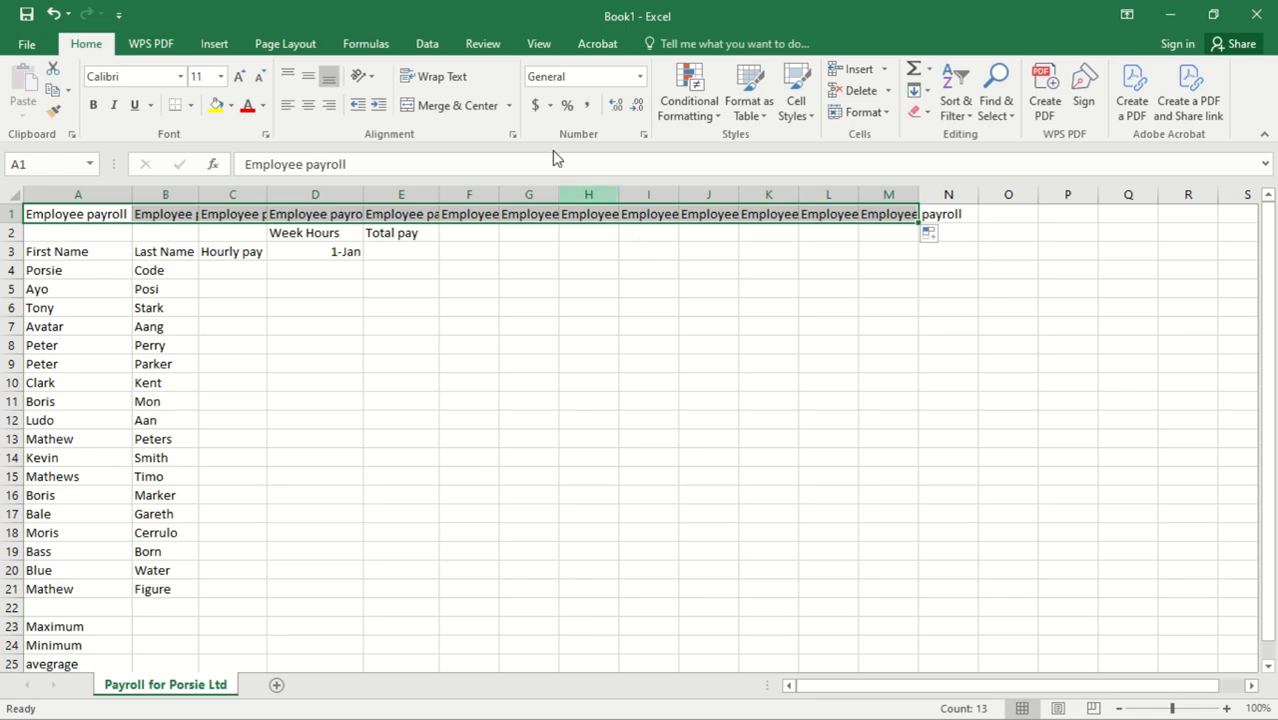
pyautogui.click(450, 106)
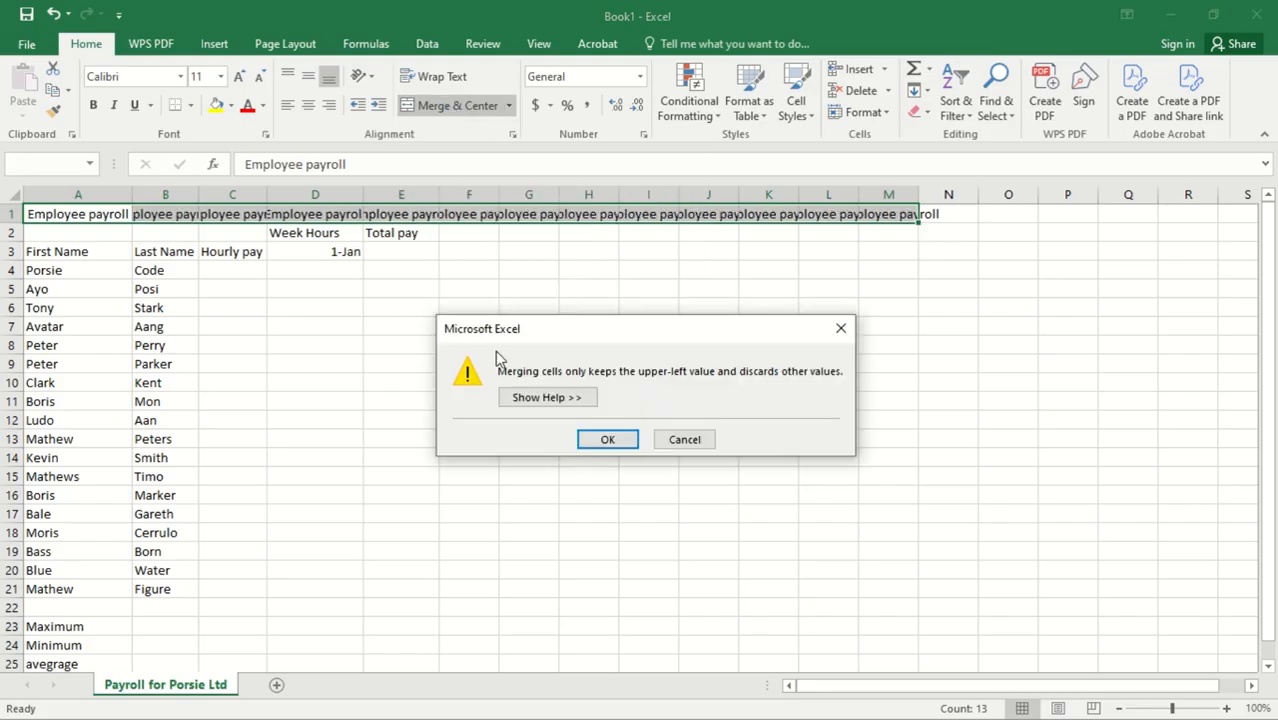
pyautogui.click(615, 445)
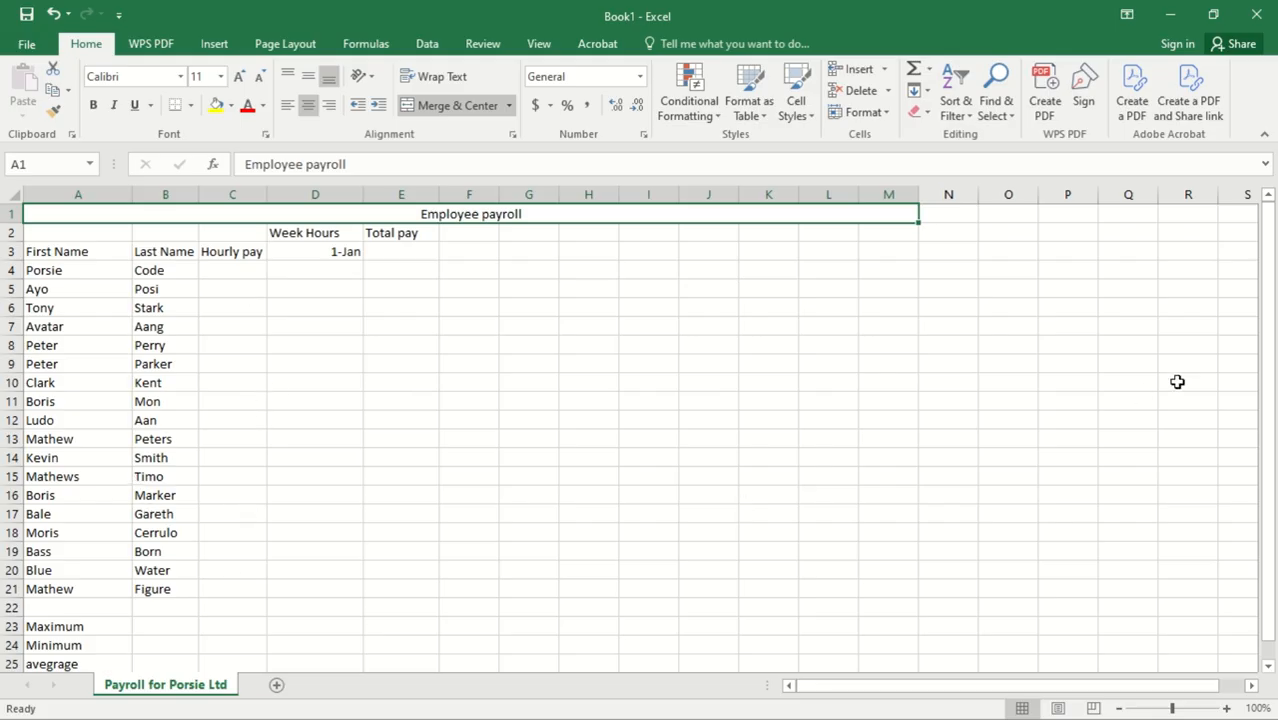
# Step: Enter the formula =RANDBETWEEN(25,35) in C4 as the first employee's hourly pay
pyautogui.moveTo(1268, 340); pyautogui.dragTo(1268, 368)
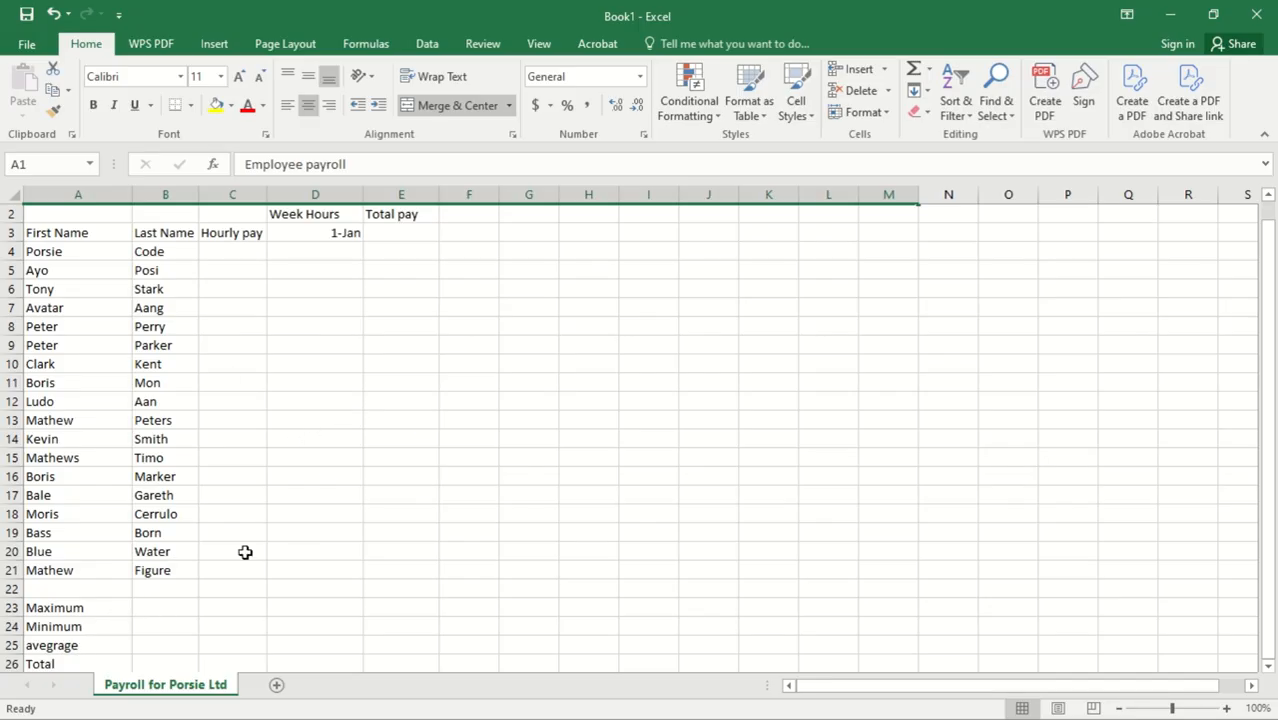
pyautogui.moveTo(1272, 360); pyautogui.dragTo(1272, 297)
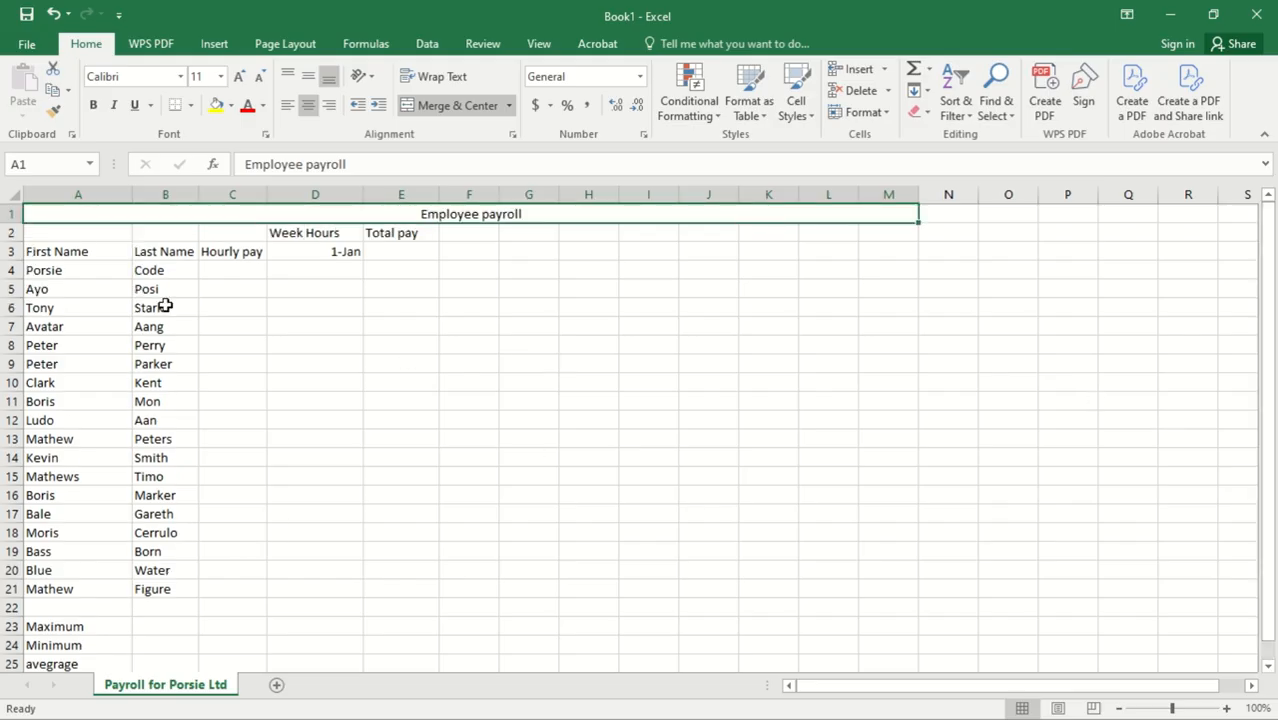
pyautogui.click(235, 284)
pyautogui.click(235, 271)
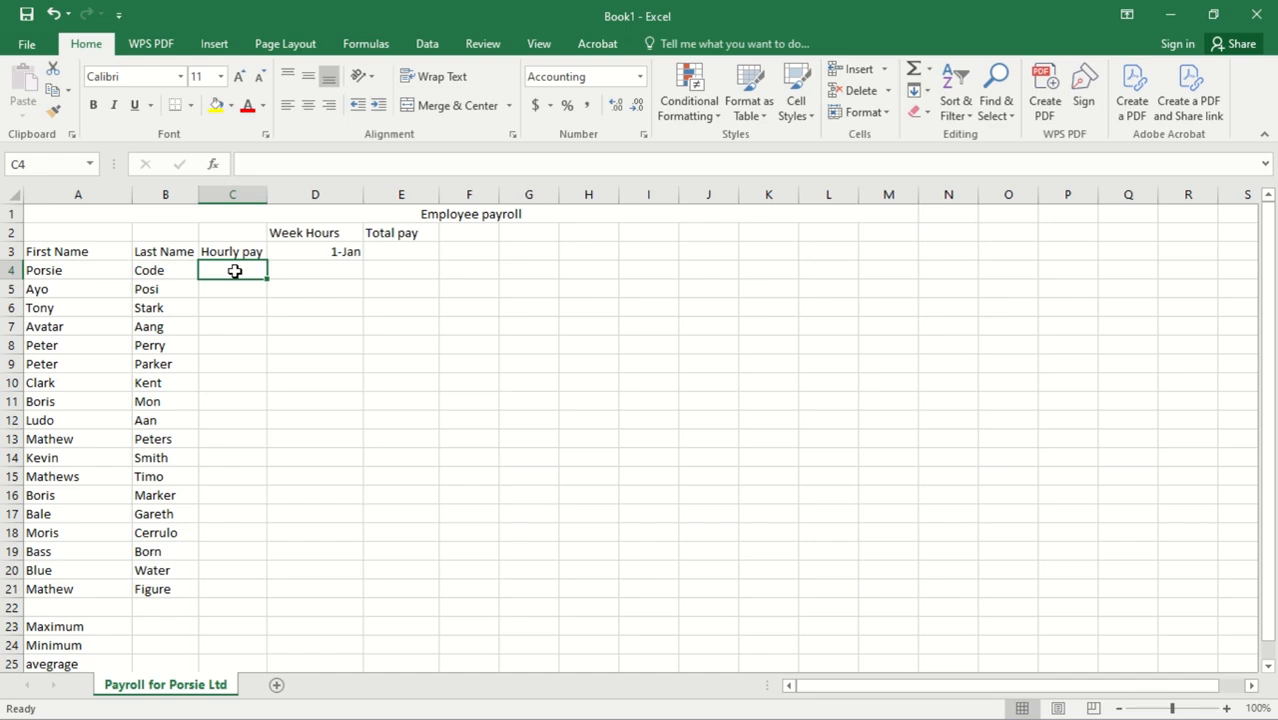
pyautogui.doubleClick(234, 271)
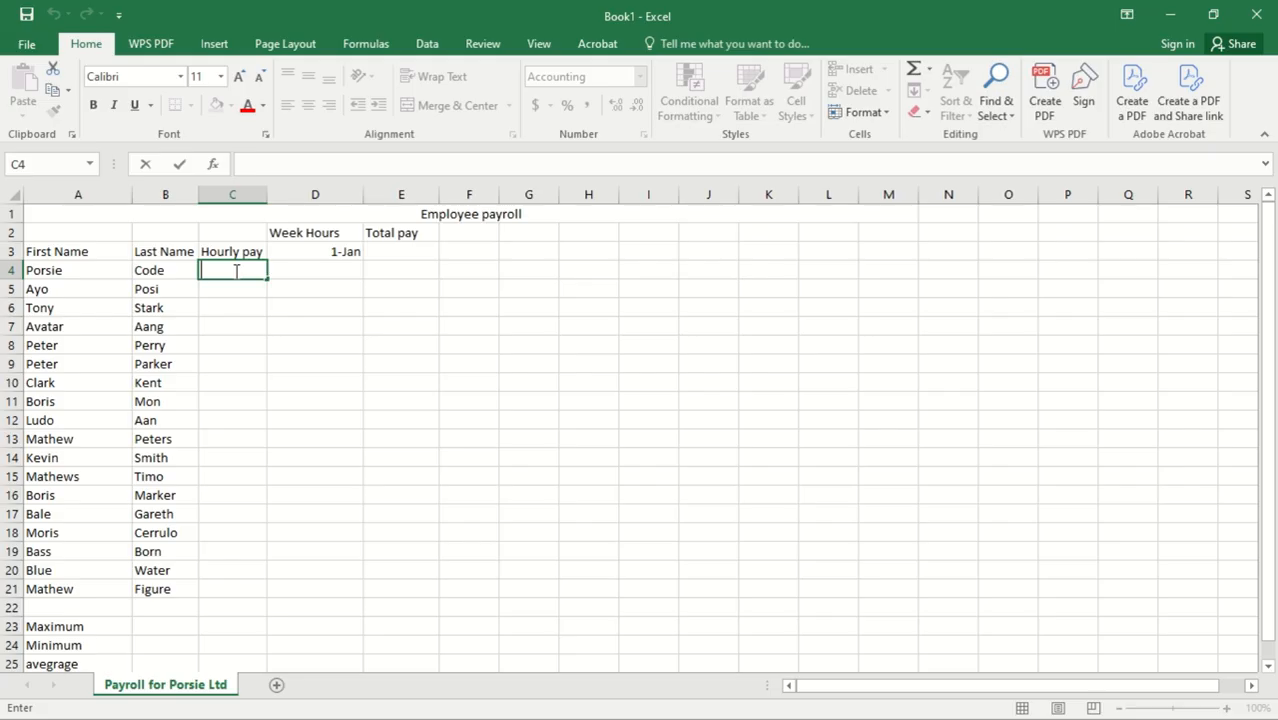
pyautogui.write('=')
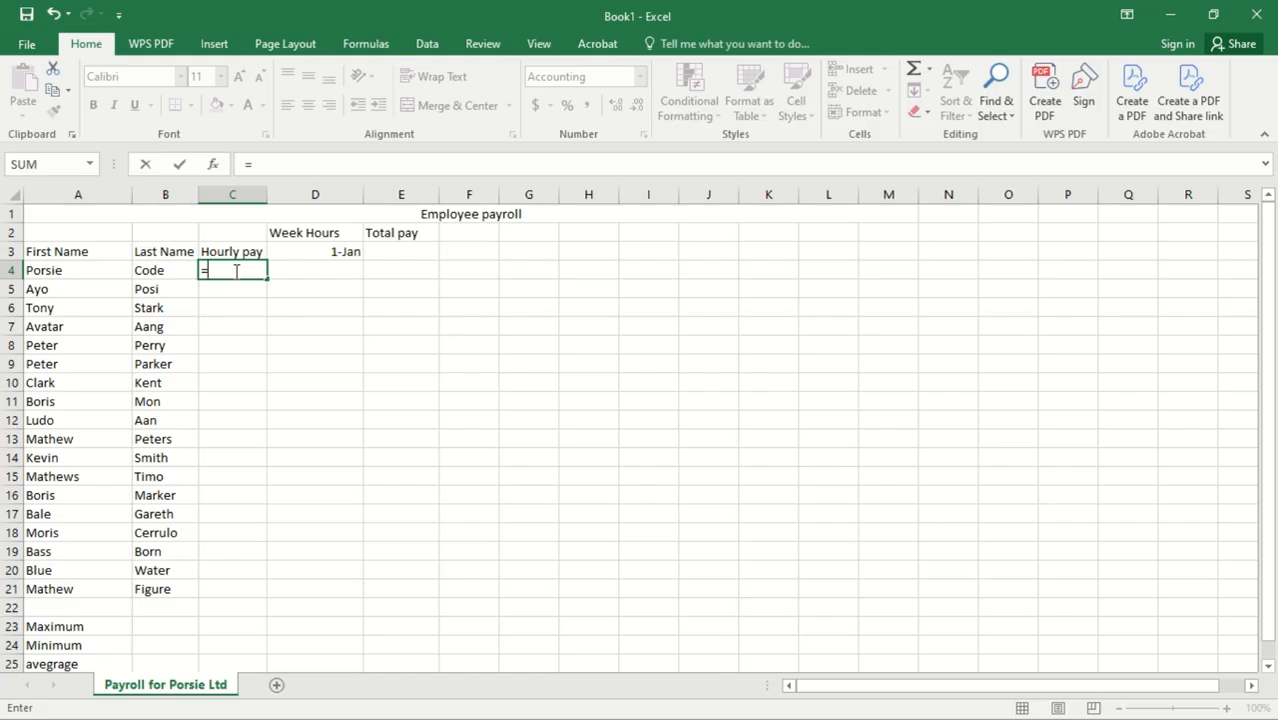
pyautogui.write('ra')
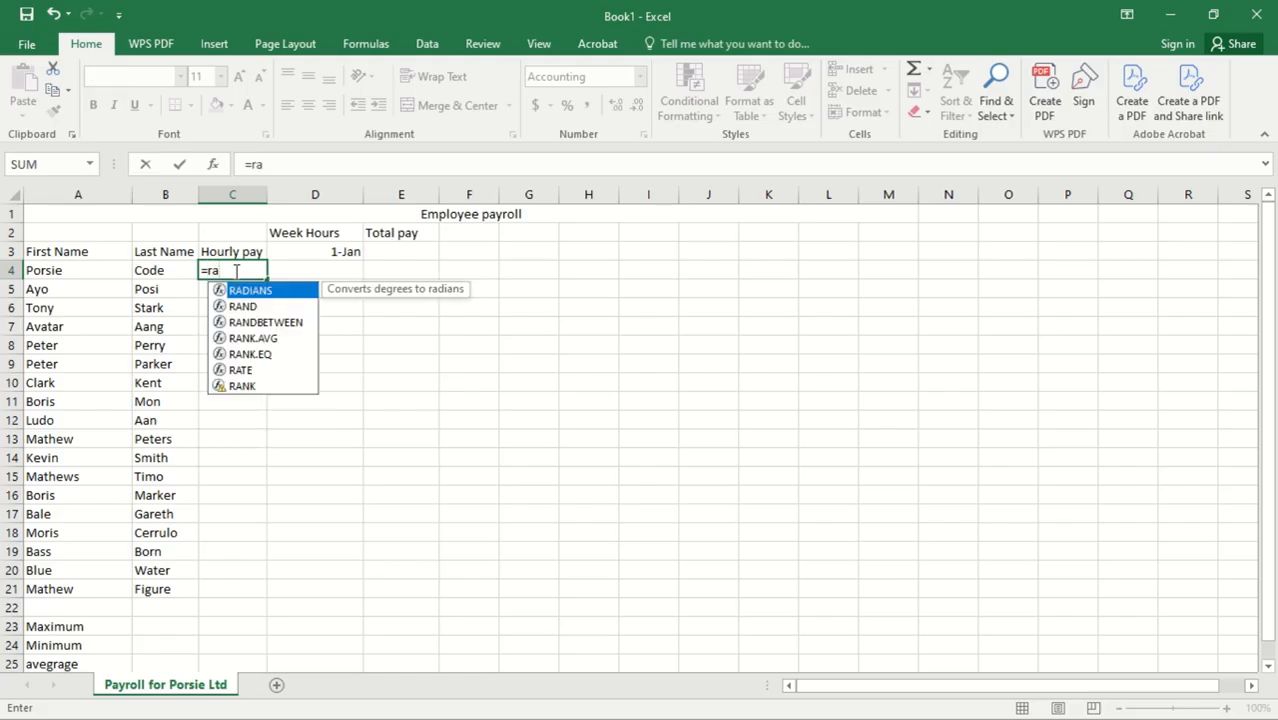
pyautogui.write('nd')
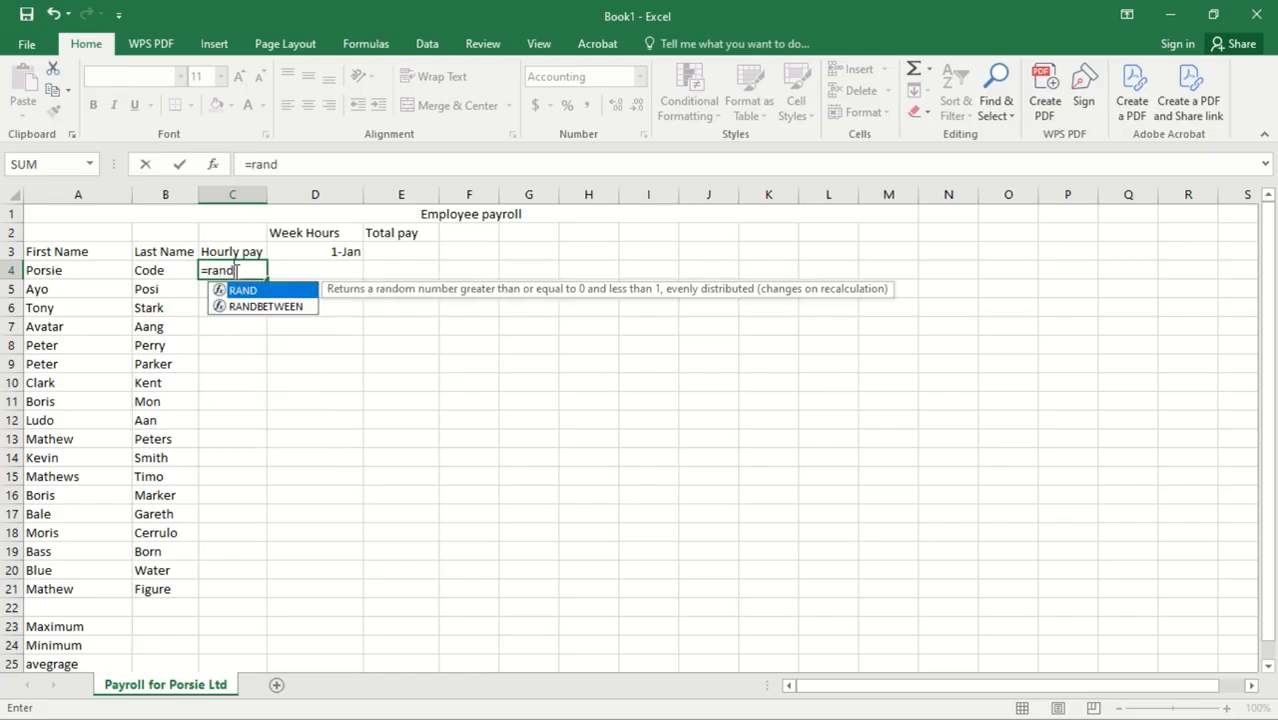
pyautogui.click(268, 311)
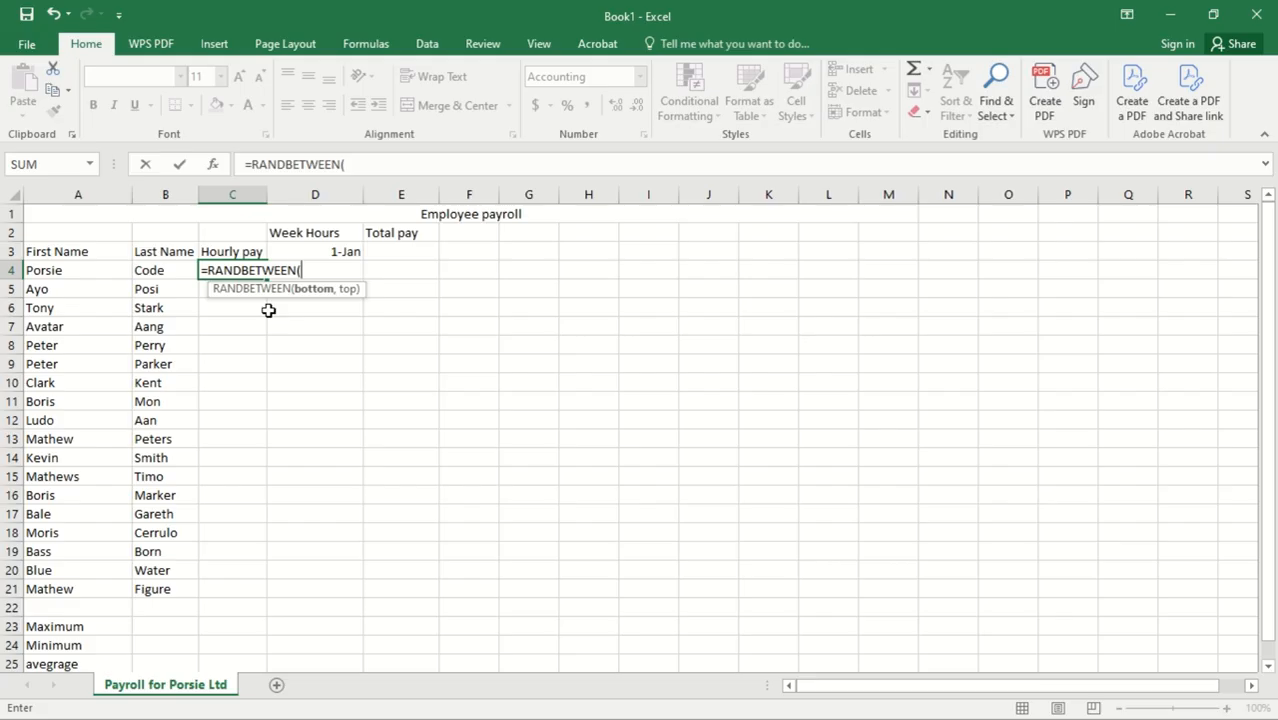
pyautogui.write('25,35)')
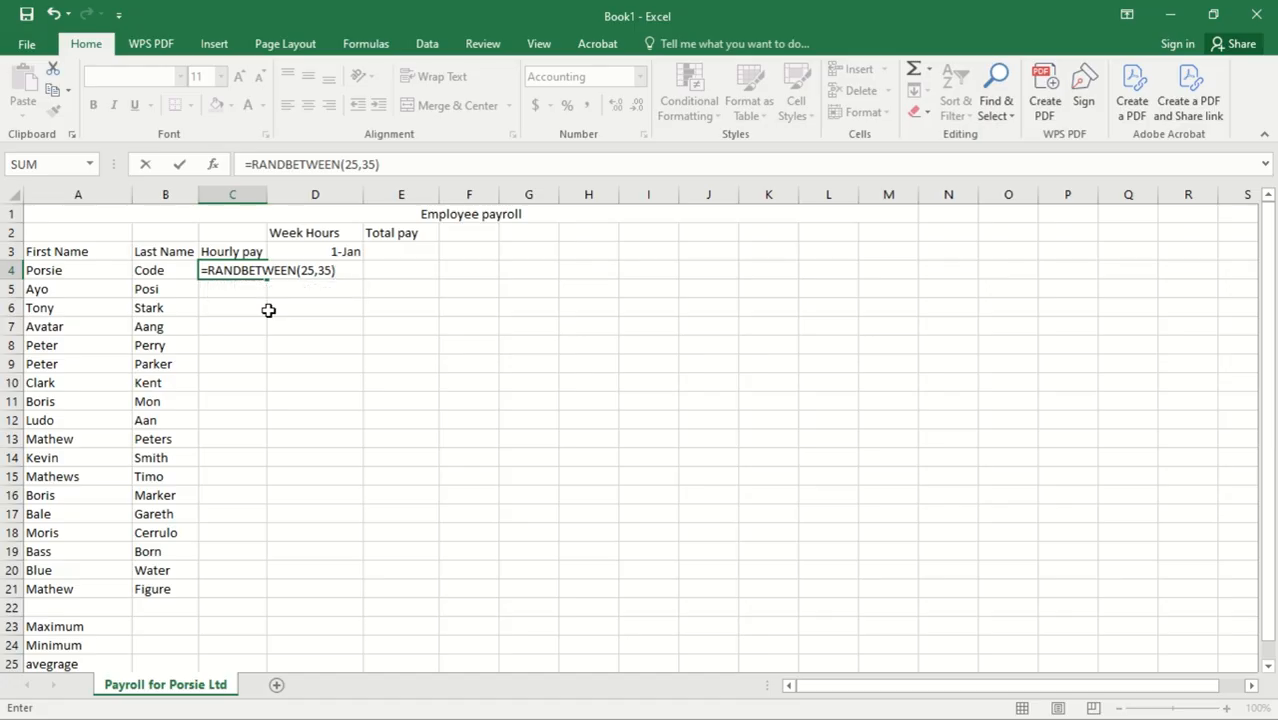
pyautogui.press('Return')
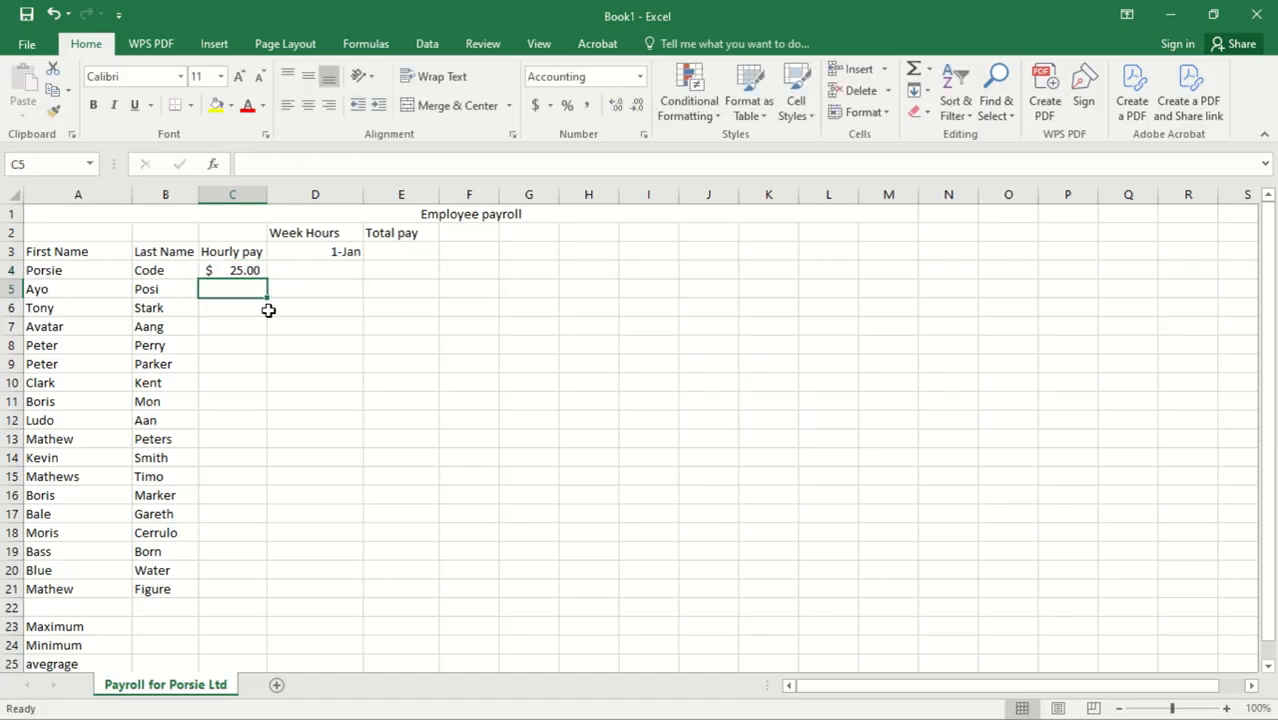
# Step: Fill the hourly pay formula from C4 down to C21 for all employees
pyautogui.click(255, 273)
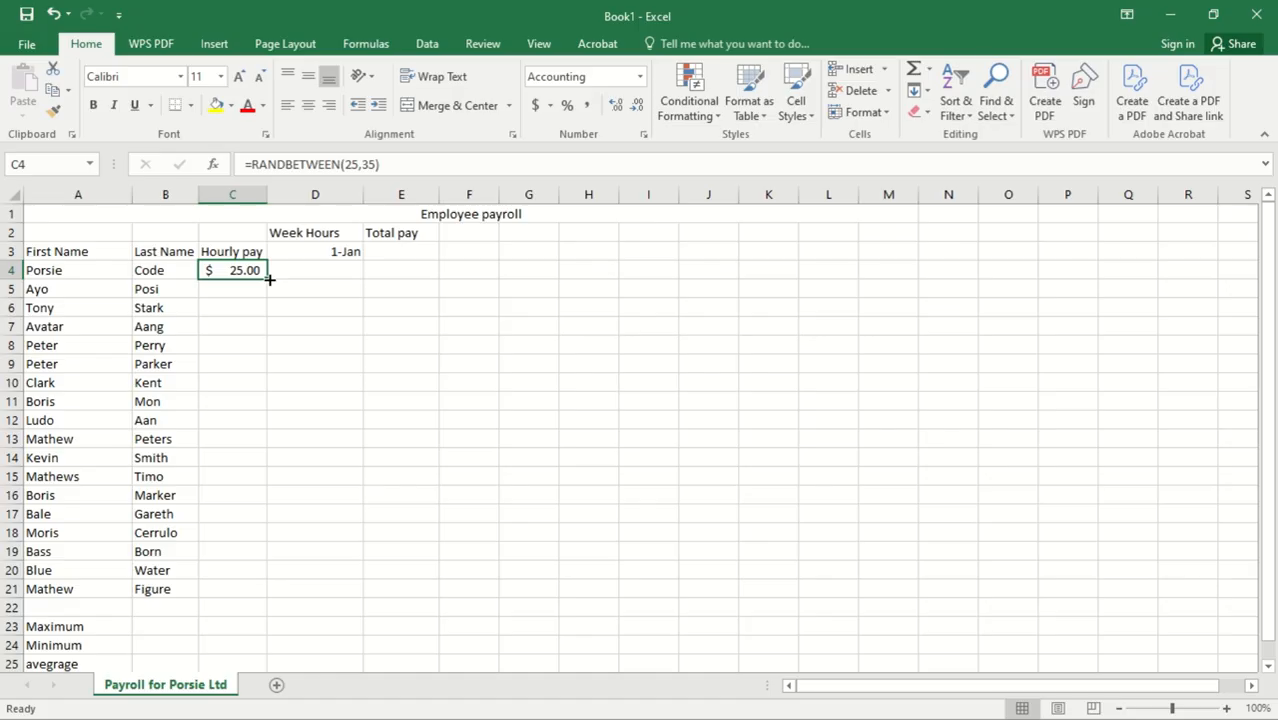
pyautogui.moveTo(268, 280); pyautogui.dragTo(251, 604)
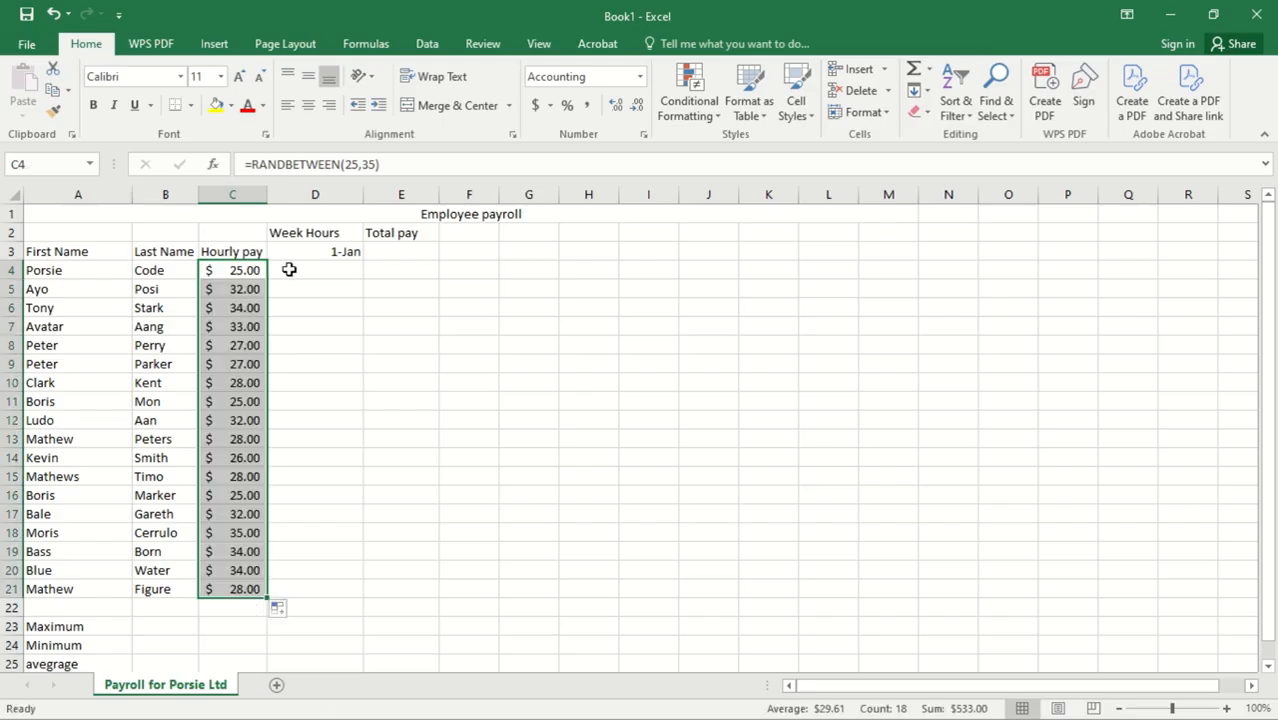
pyautogui.click(256, 277)
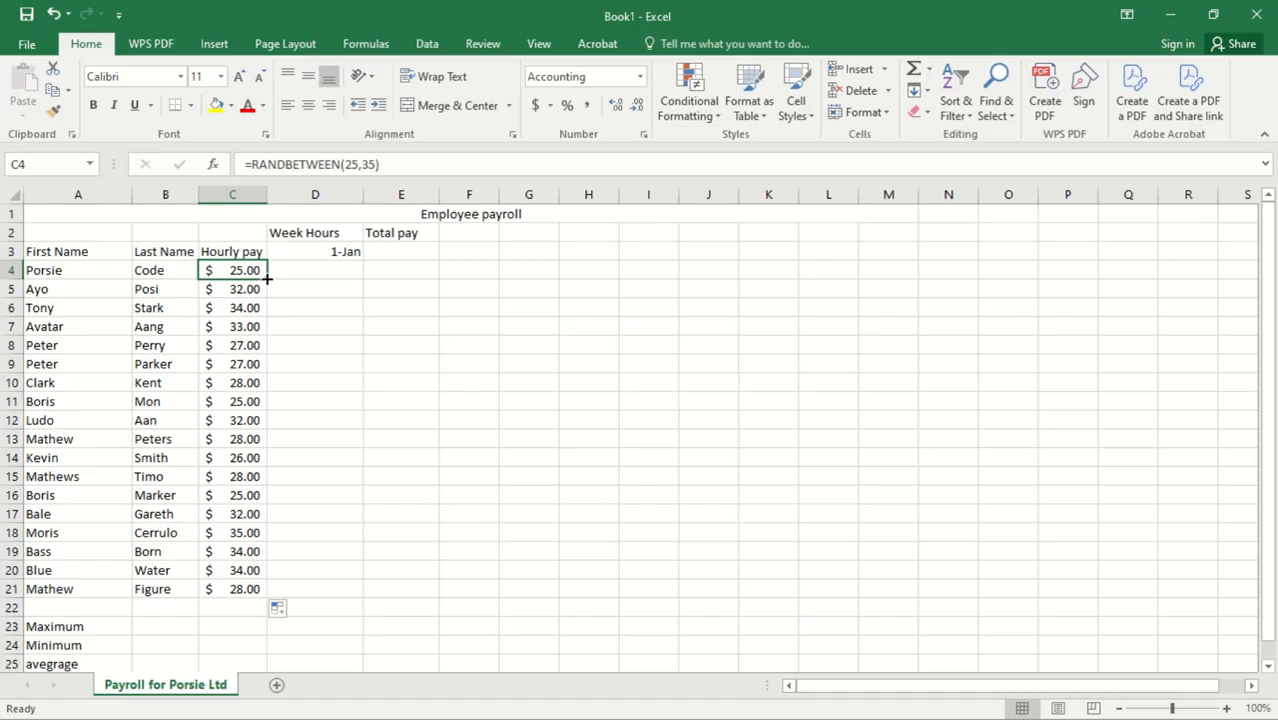
pyautogui.doubleClick(267, 280)
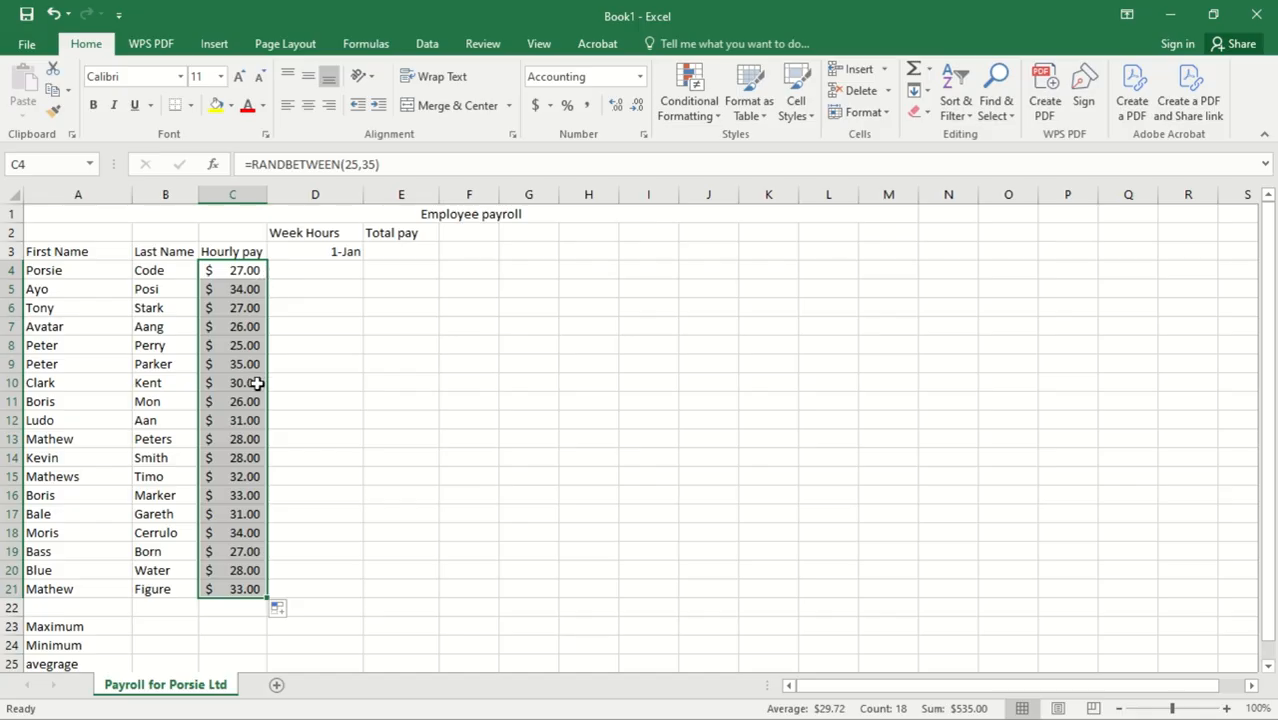
pyautogui.click(314, 270)
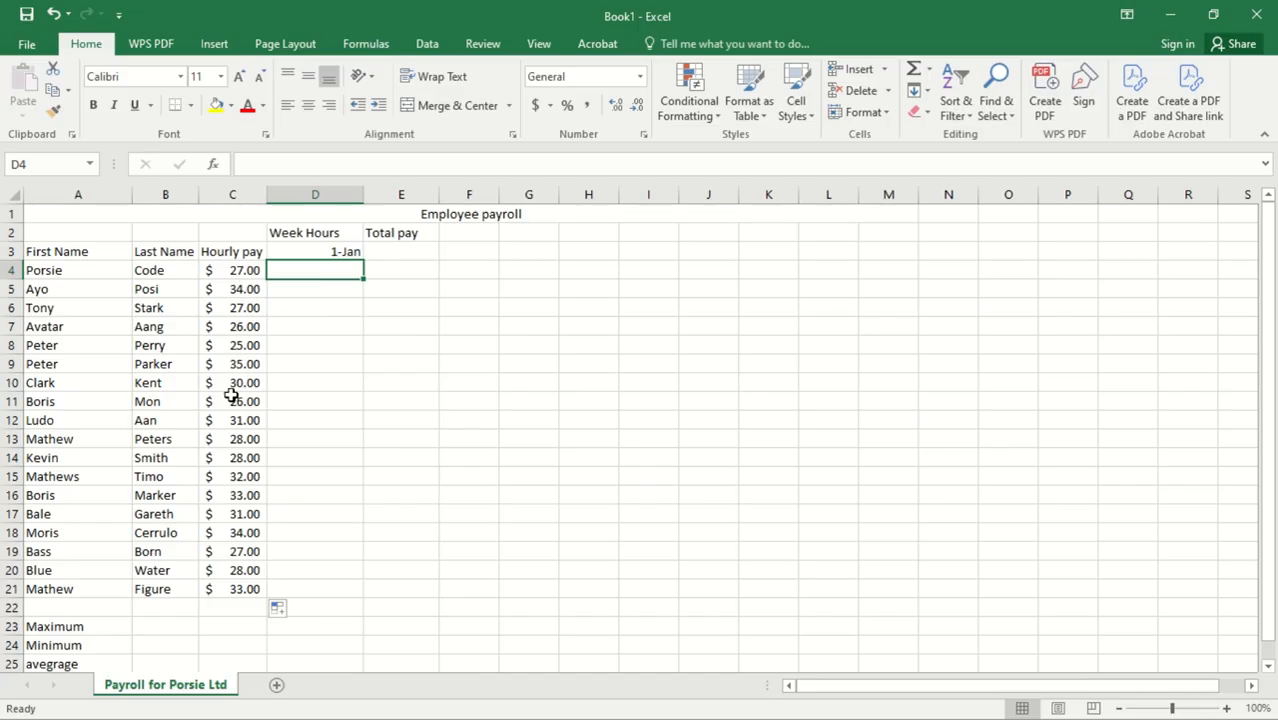
# Step: Change the hourly pay values in C4:C21 to the General number format and increase them to one decimal place
pyautogui.click(244, 274)
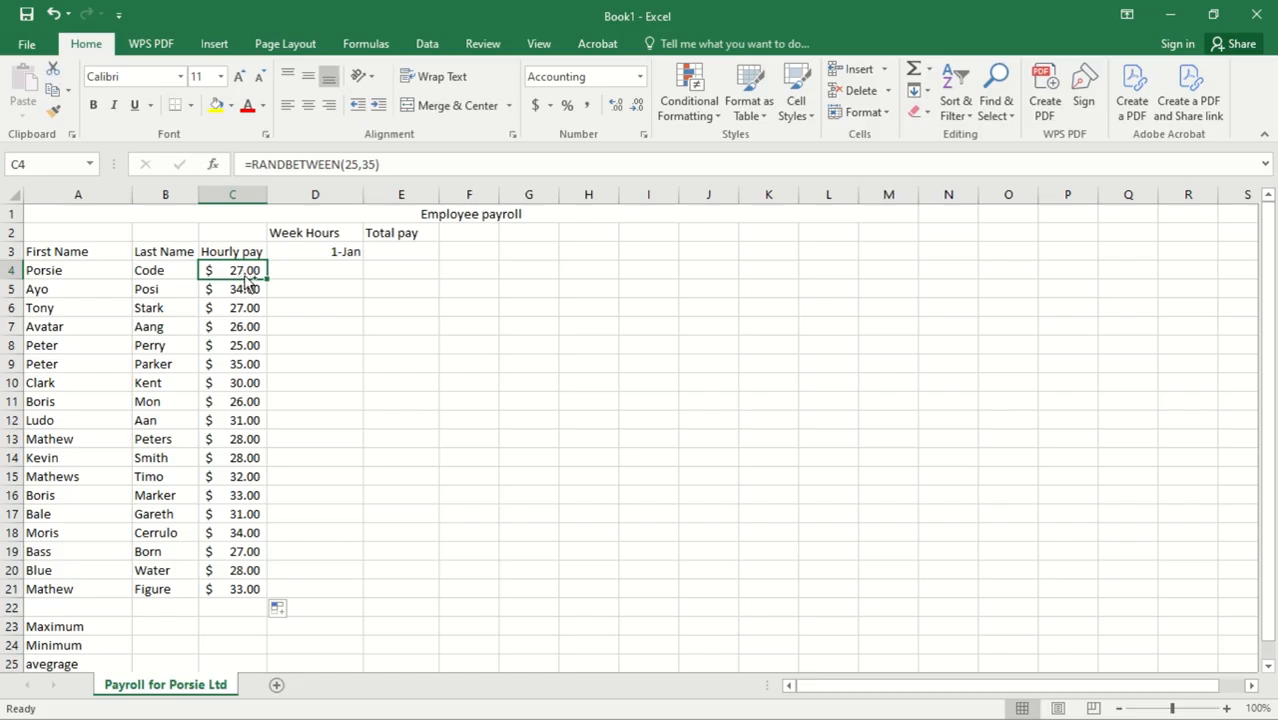
pyautogui.hotkey('ctrl', 'shift', 'Down')
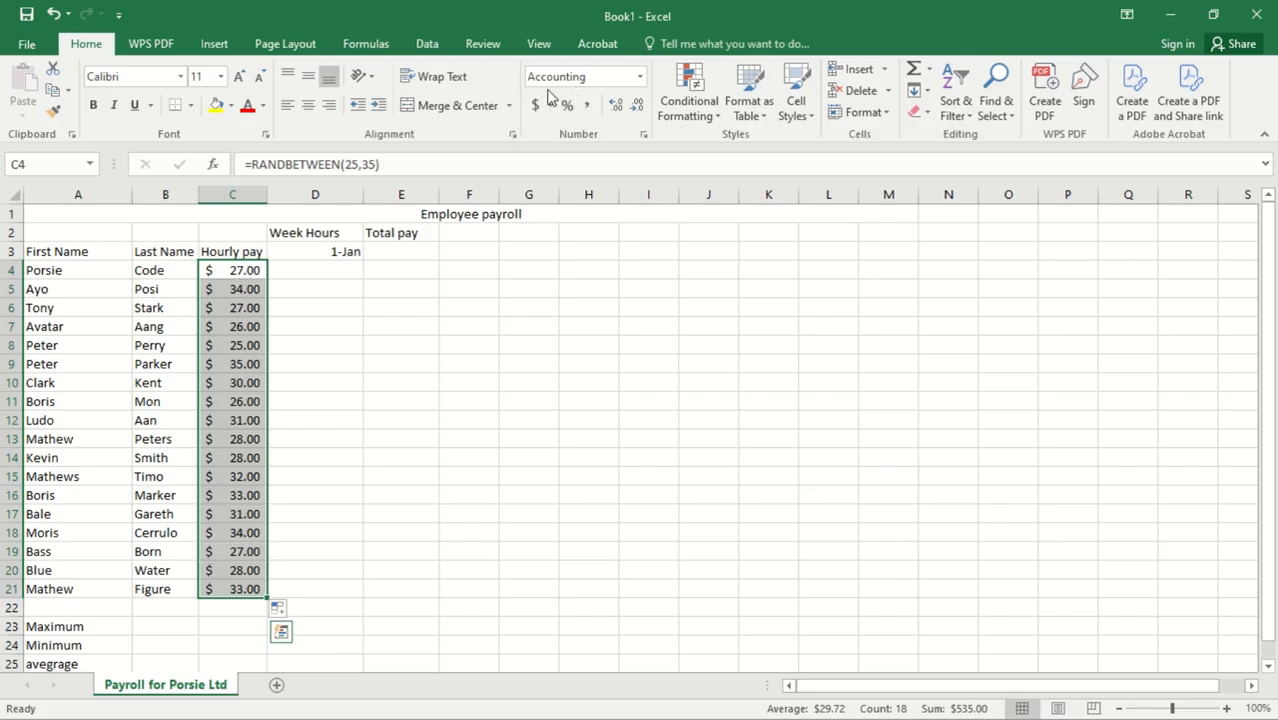
pyautogui.click(641, 84)
pyautogui.click(610, 119)
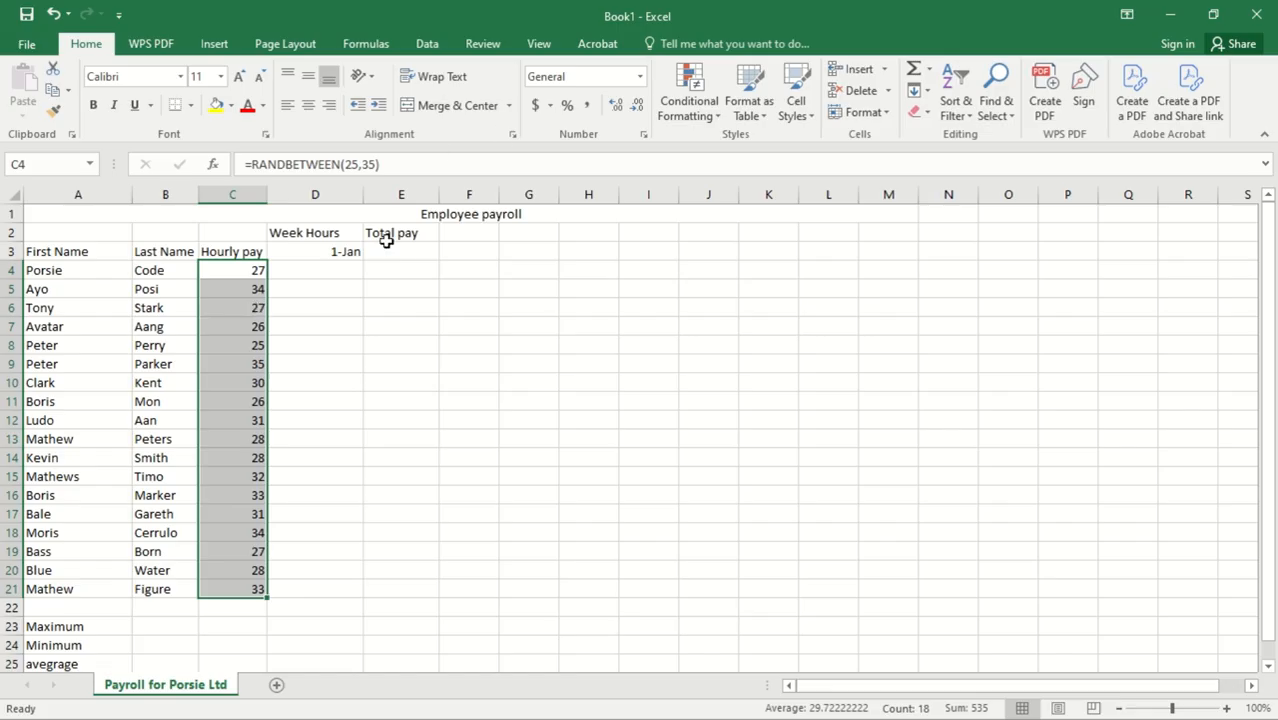
pyautogui.click(617, 110)
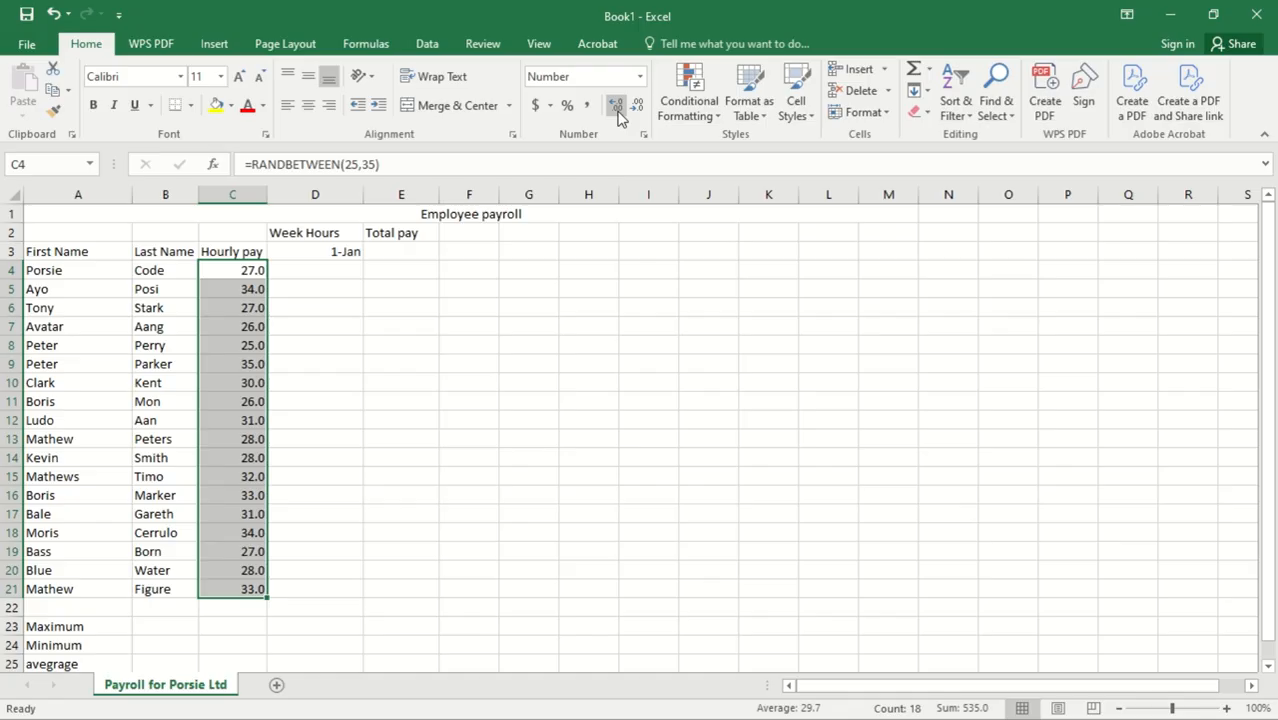
# Step: Extend the hourly pay values in C4:C21 to four decimal places, then reduce them to whole numbers
pyautogui.click(617, 110)
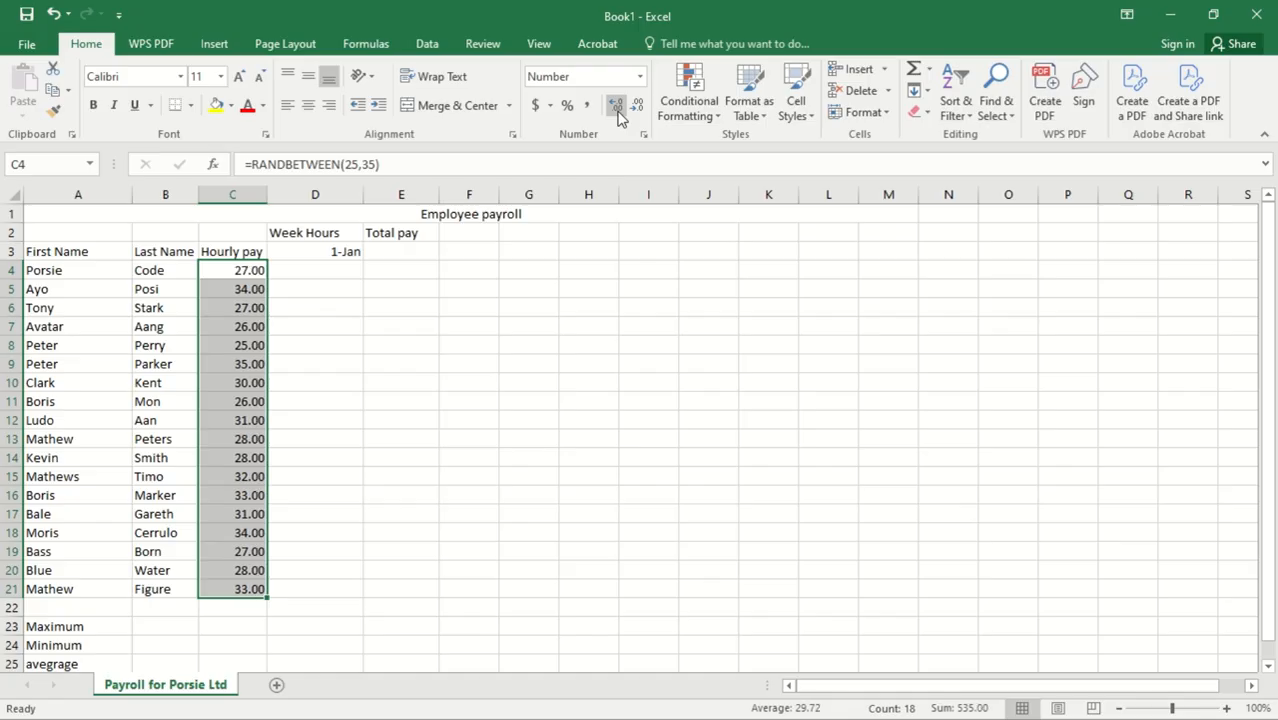
pyautogui.click(617, 110)
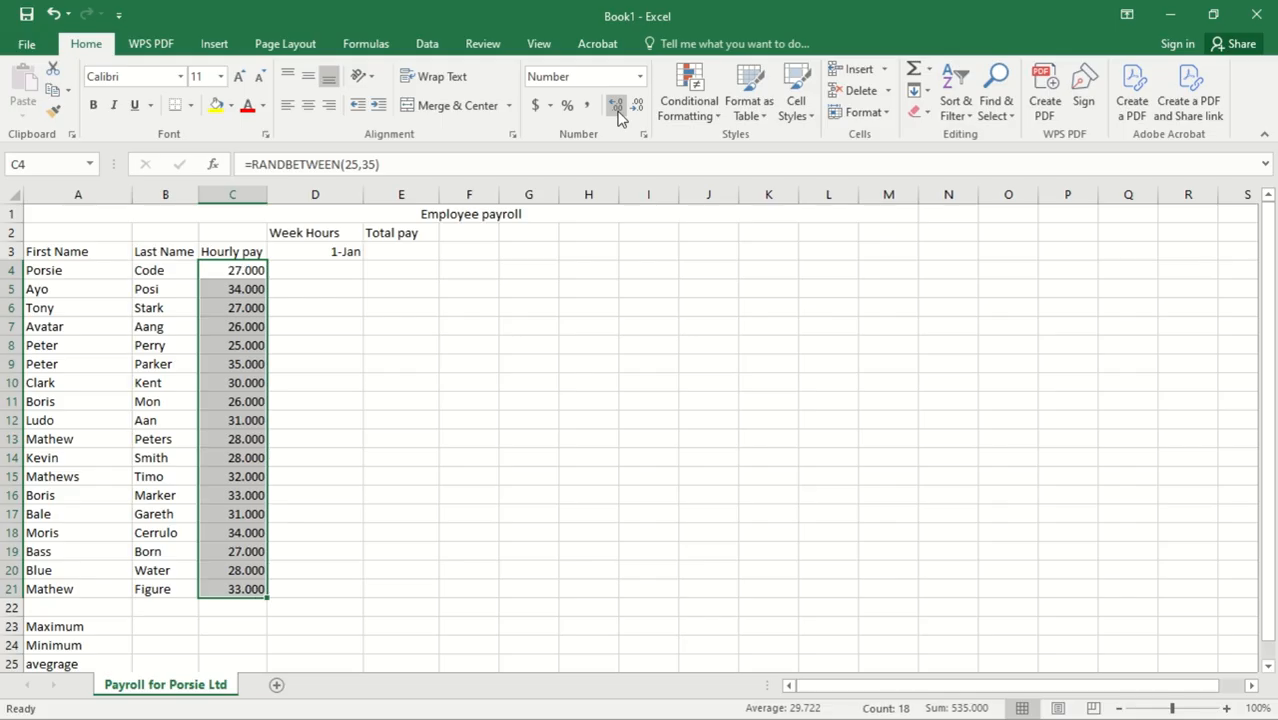
pyautogui.click(617, 110)
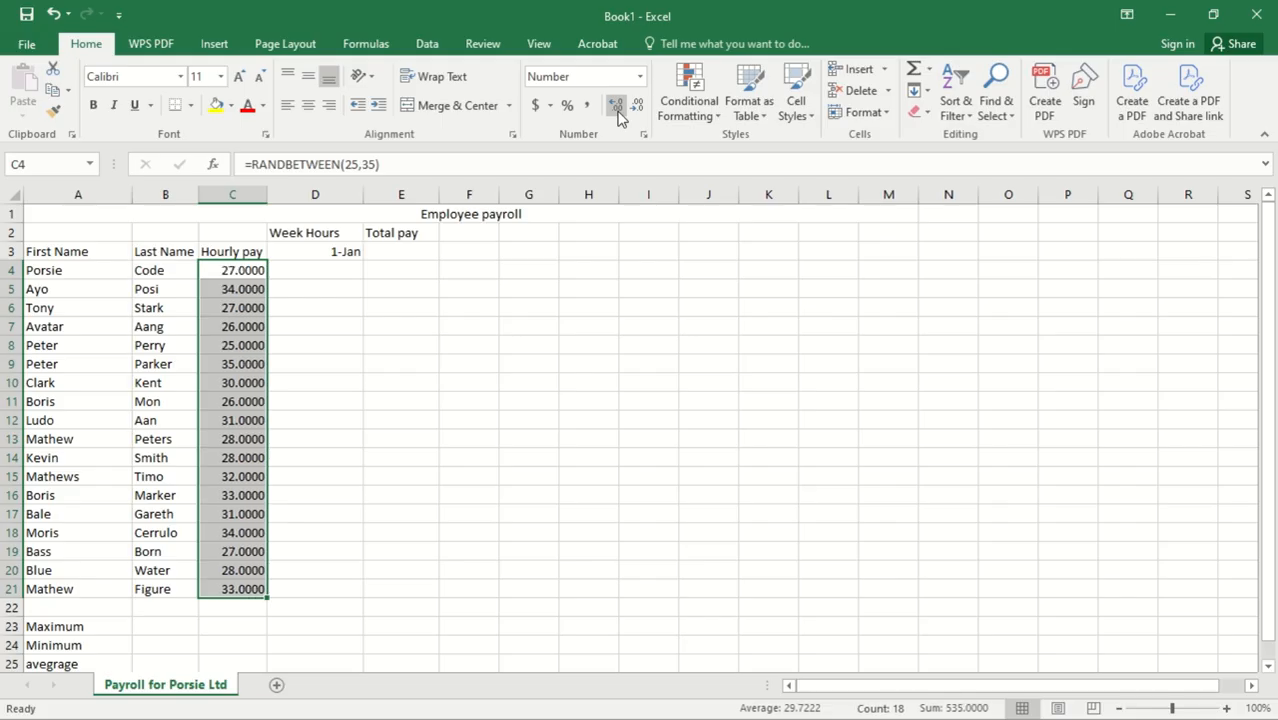
pyautogui.click(634, 113)
pyautogui.click(634, 113)
pyautogui.click(634, 113)
pyautogui.click(634, 113)
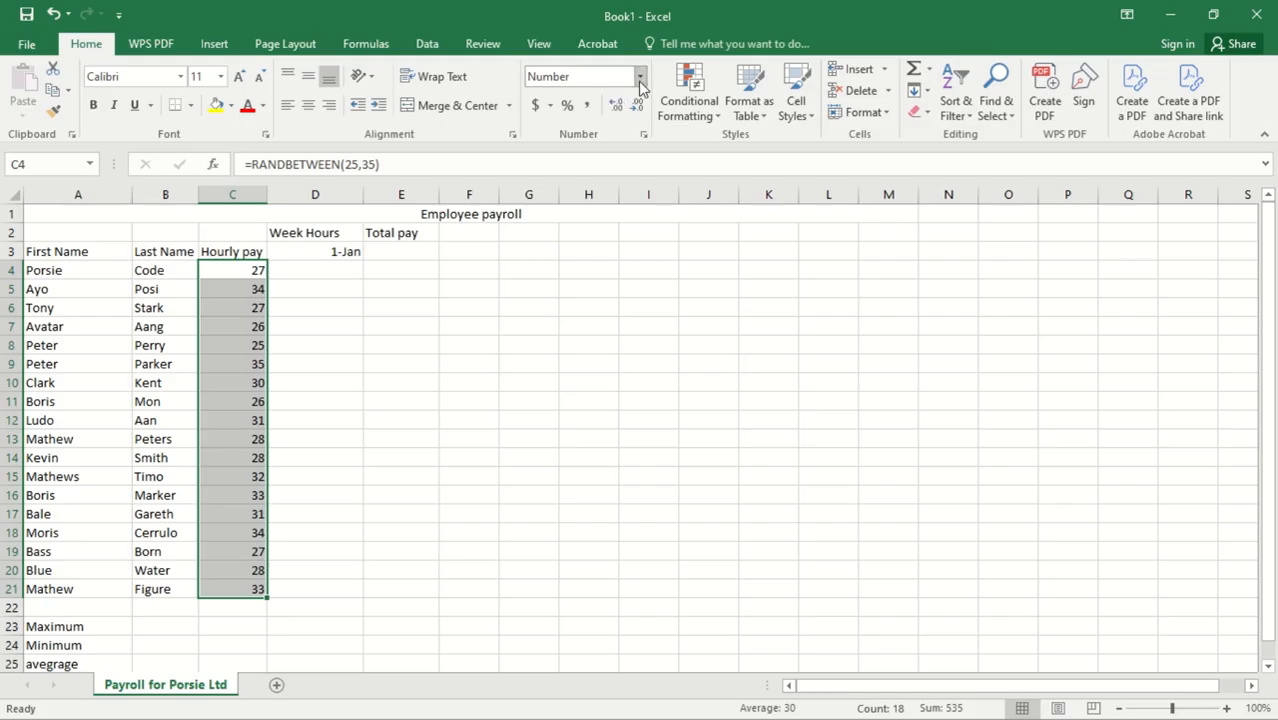
# Step: Reset the hourly pay values in C4:C21 to General, then apply the Accounting number format
pyautogui.click(640, 77)
pyautogui.click(603, 120)
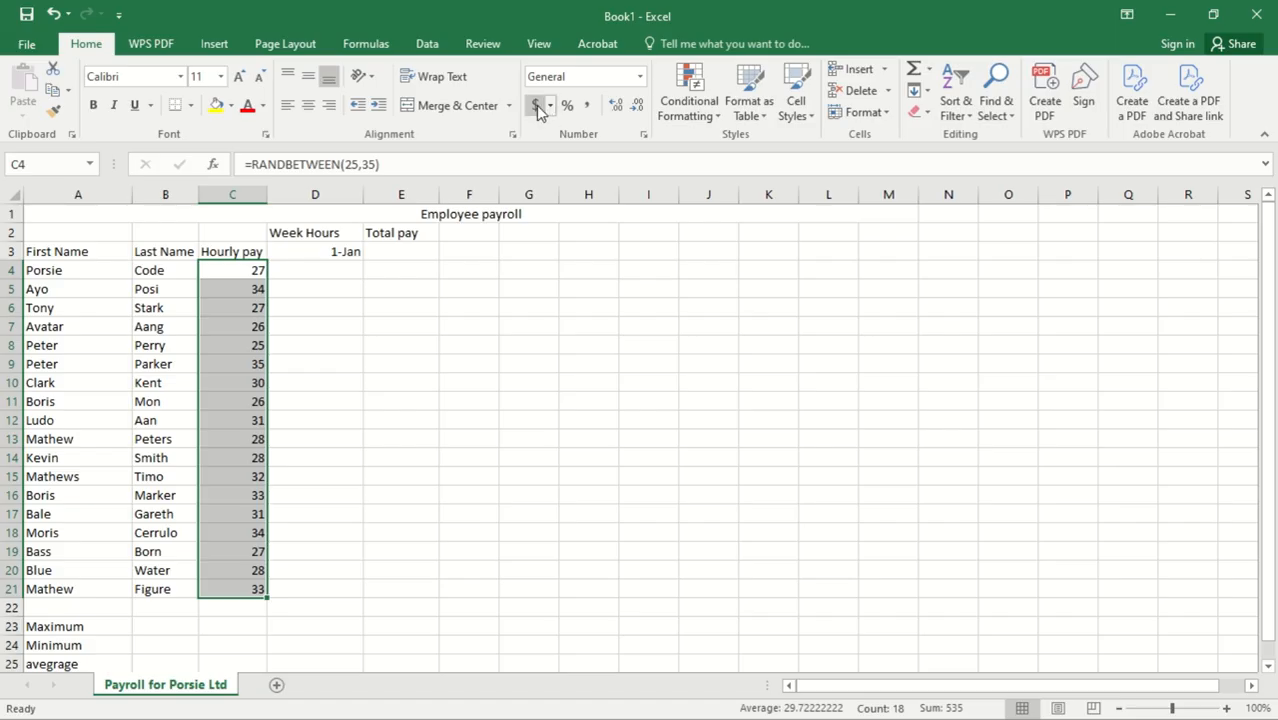
pyautogui.click(640, 78)
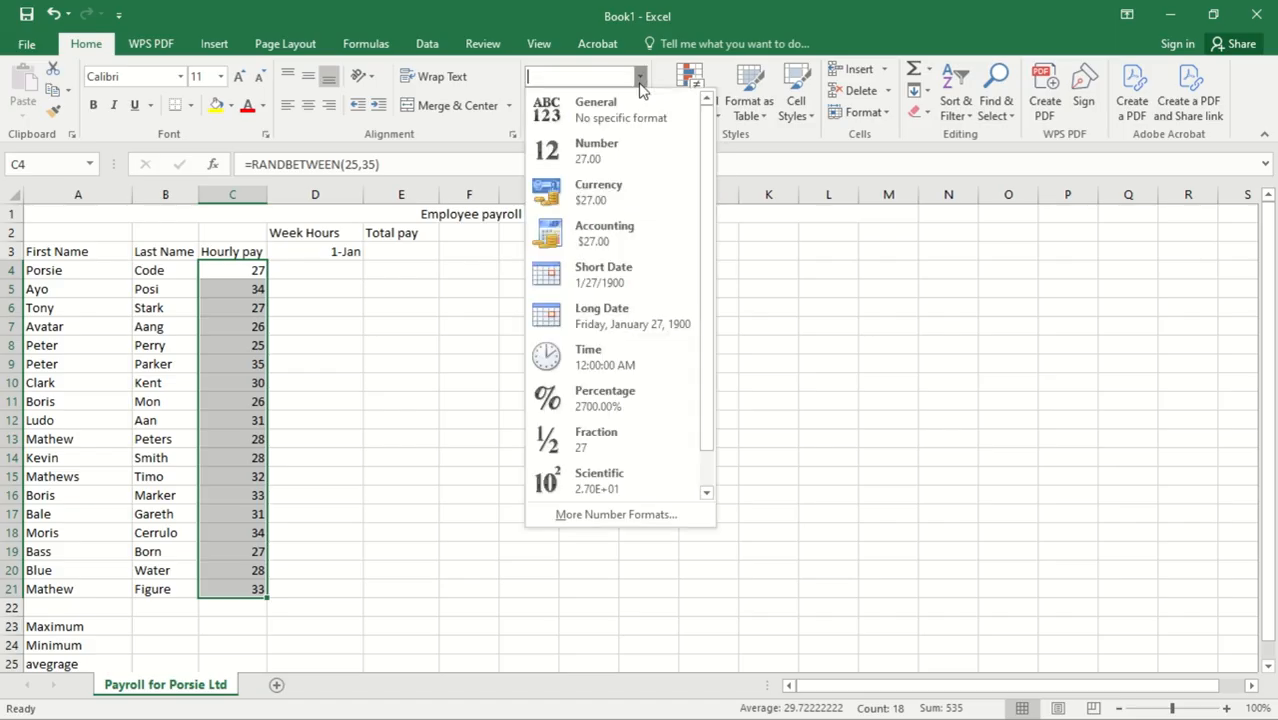
pyautogui.click(608, 233)
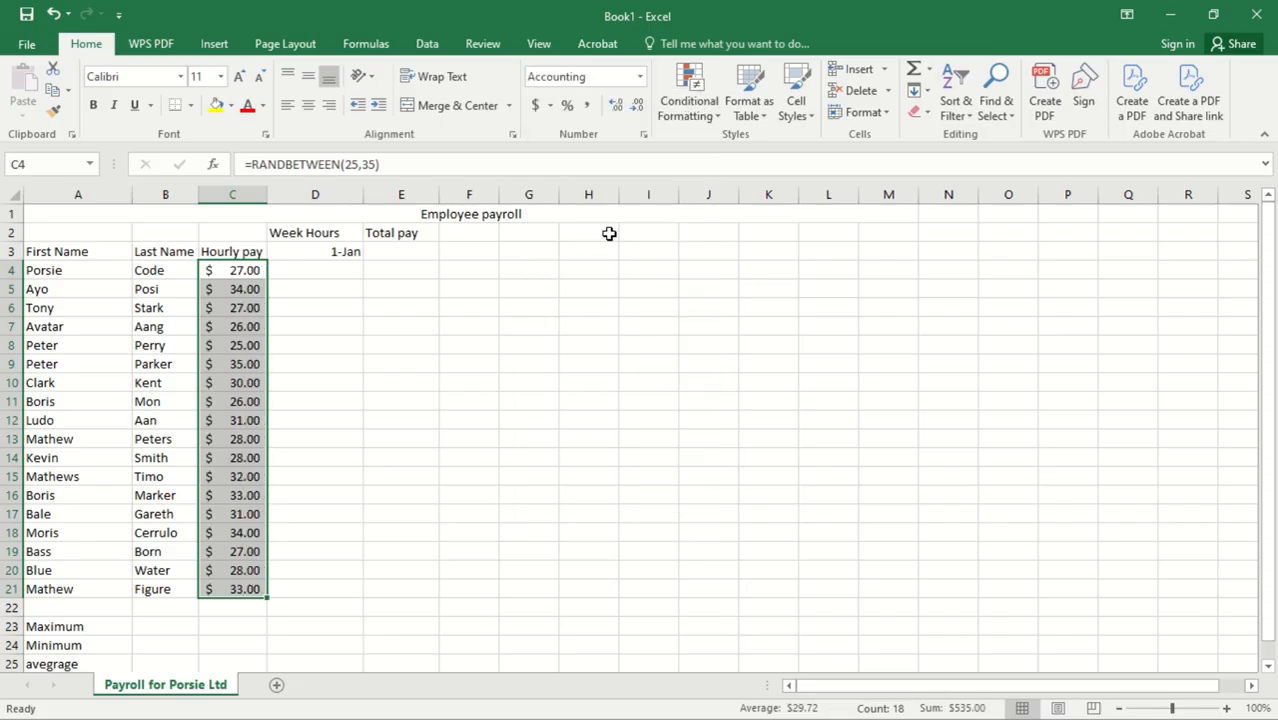
# Step: Try the Euro and Chinese (PRC) accounting currencies on C4:C21, then restore $ English (United States)
pyautogui.click(550, 106)
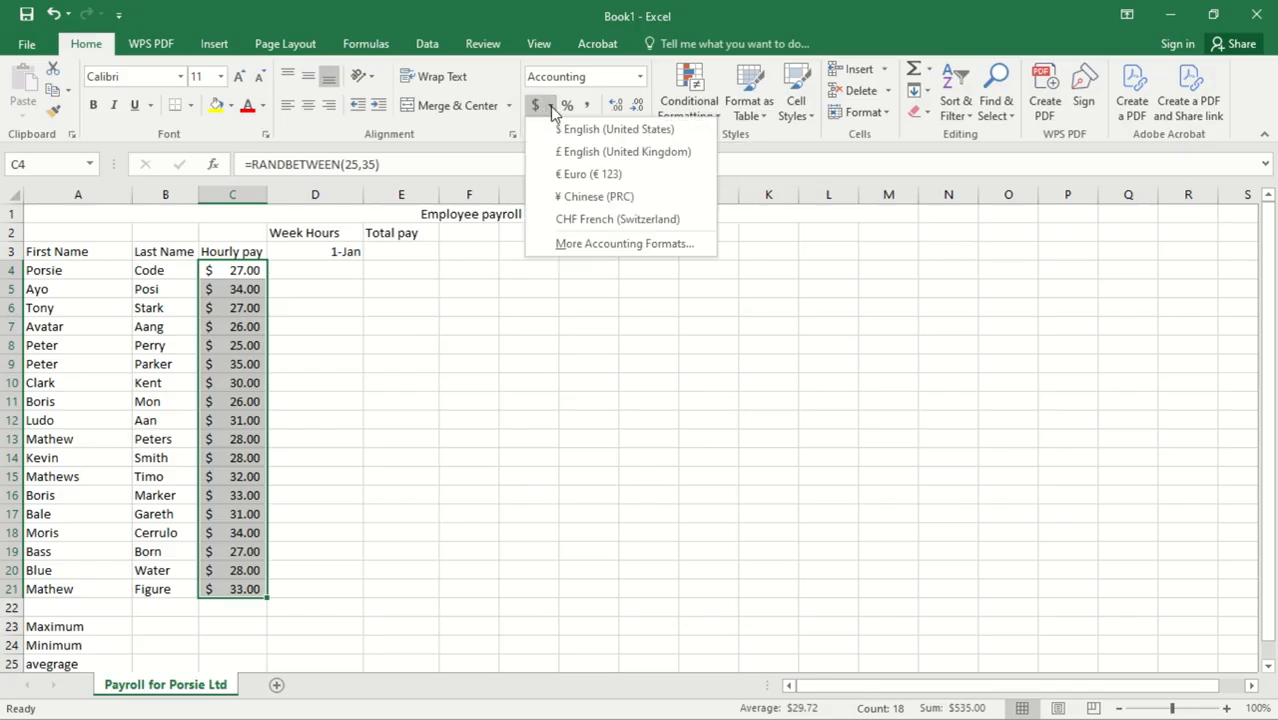
pyautogui.click(584, 153)
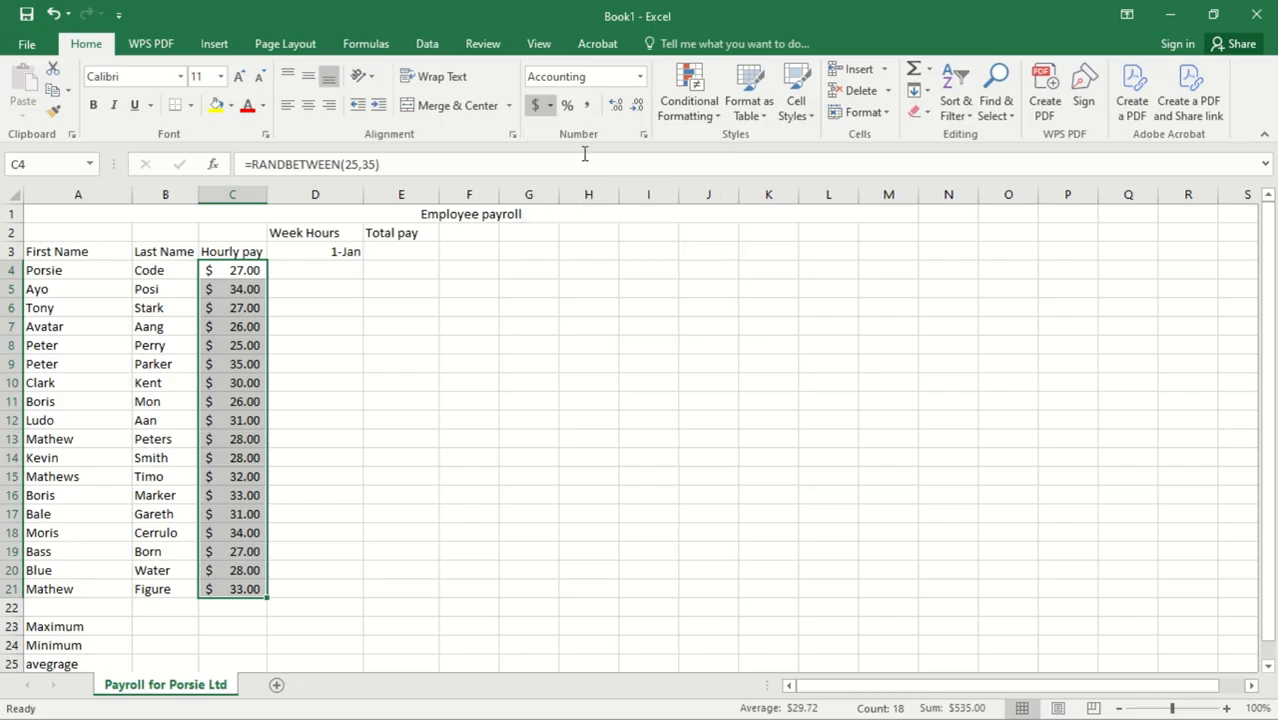
pyautogui.click(549, 107)
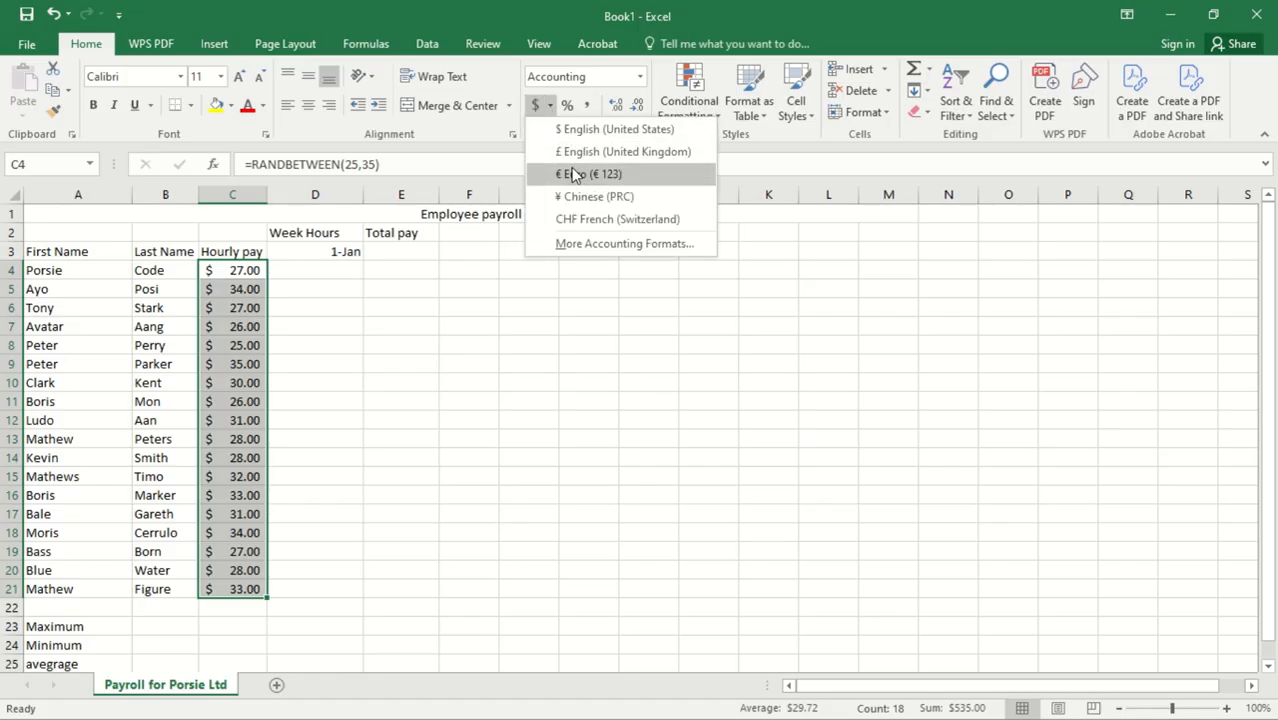
pyautogui.click(574, 174)
pyautogui.click(550, 106)
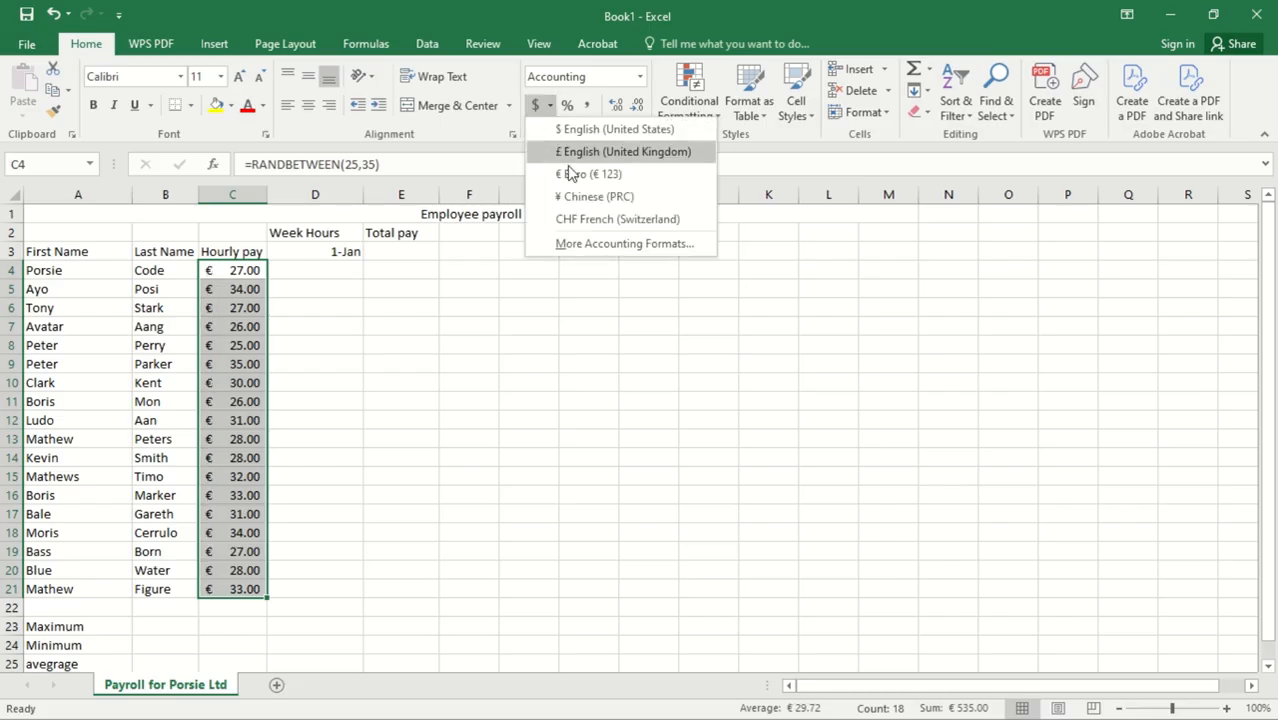
pyautogui.click(574, 196)
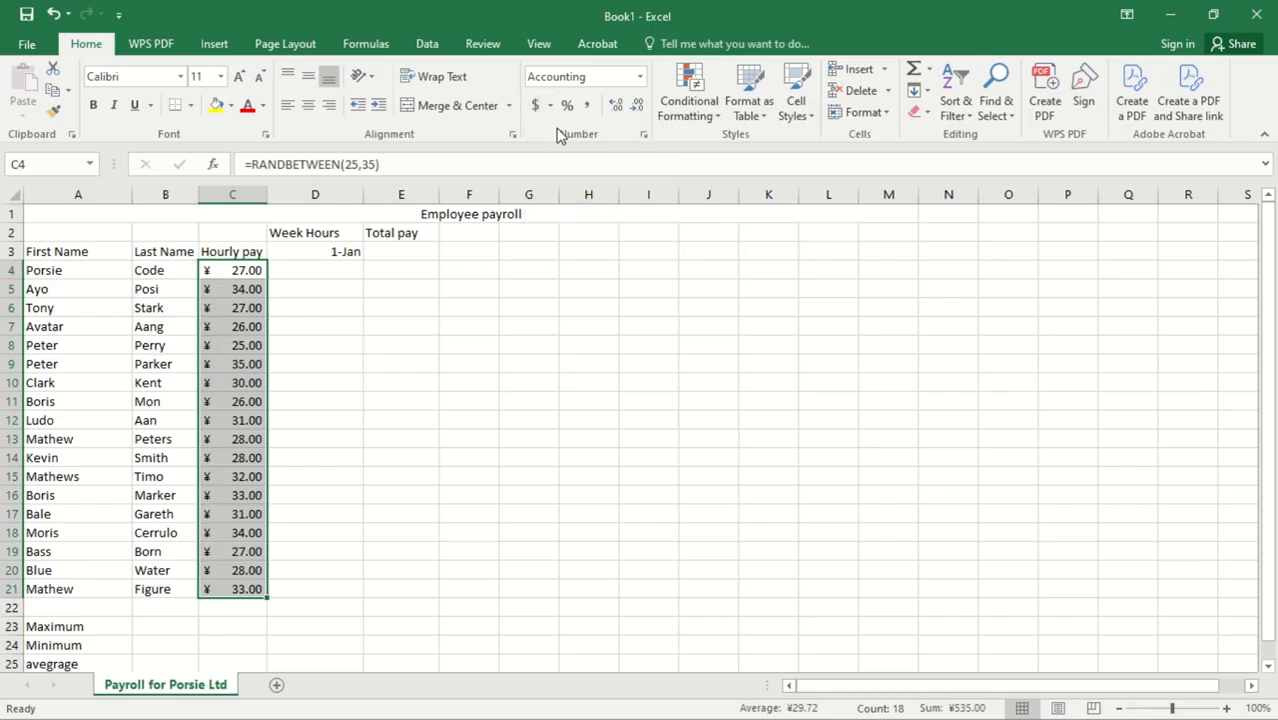
pyautogui.click(550, 106)
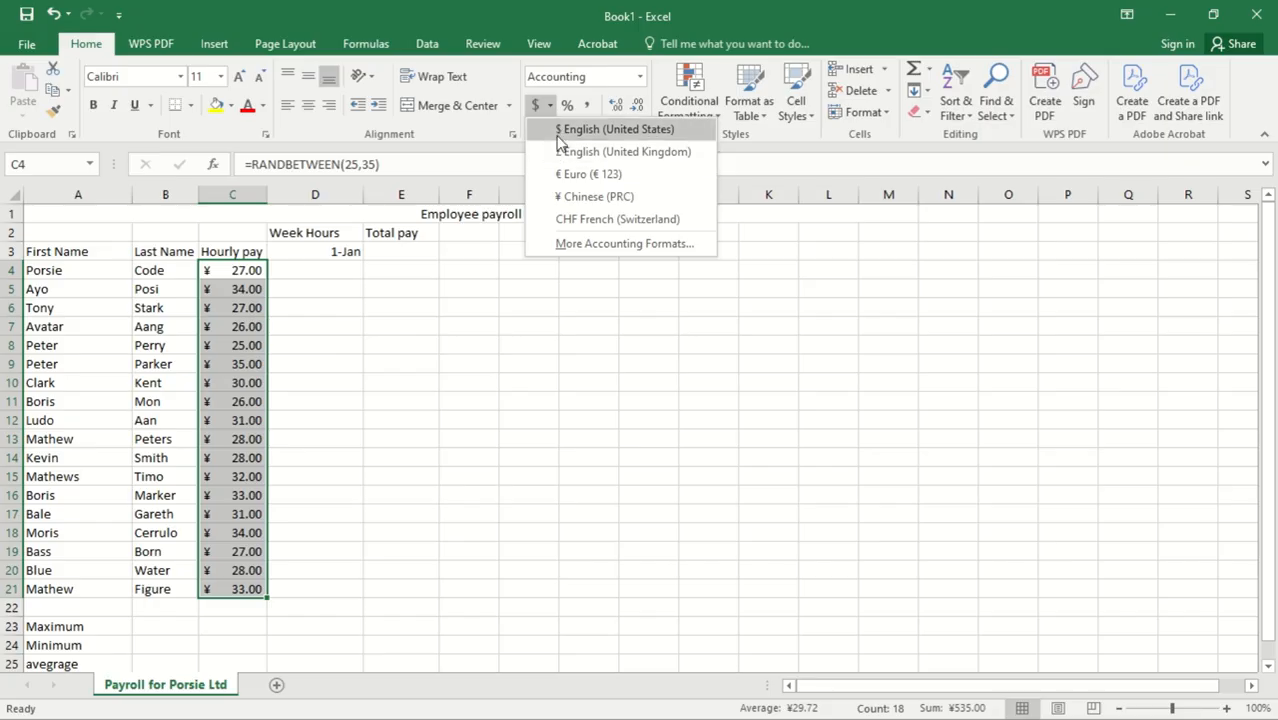
pyautogui.click(565, 130)
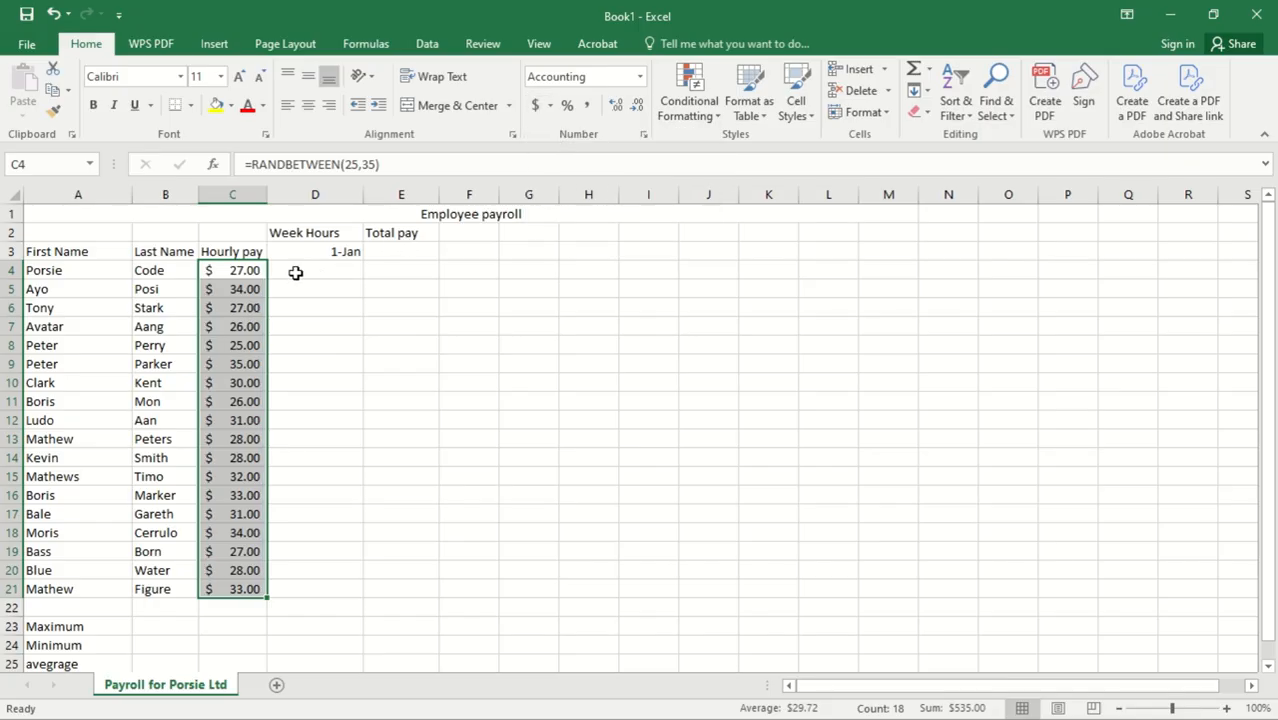
# Step: Recalculate the random hourly pay values by opening and leaving D4 empty and re-entering the unchanged formula in C7
pyautogui.click(297, 275)
pyautogui.doubleClick(296, 275)
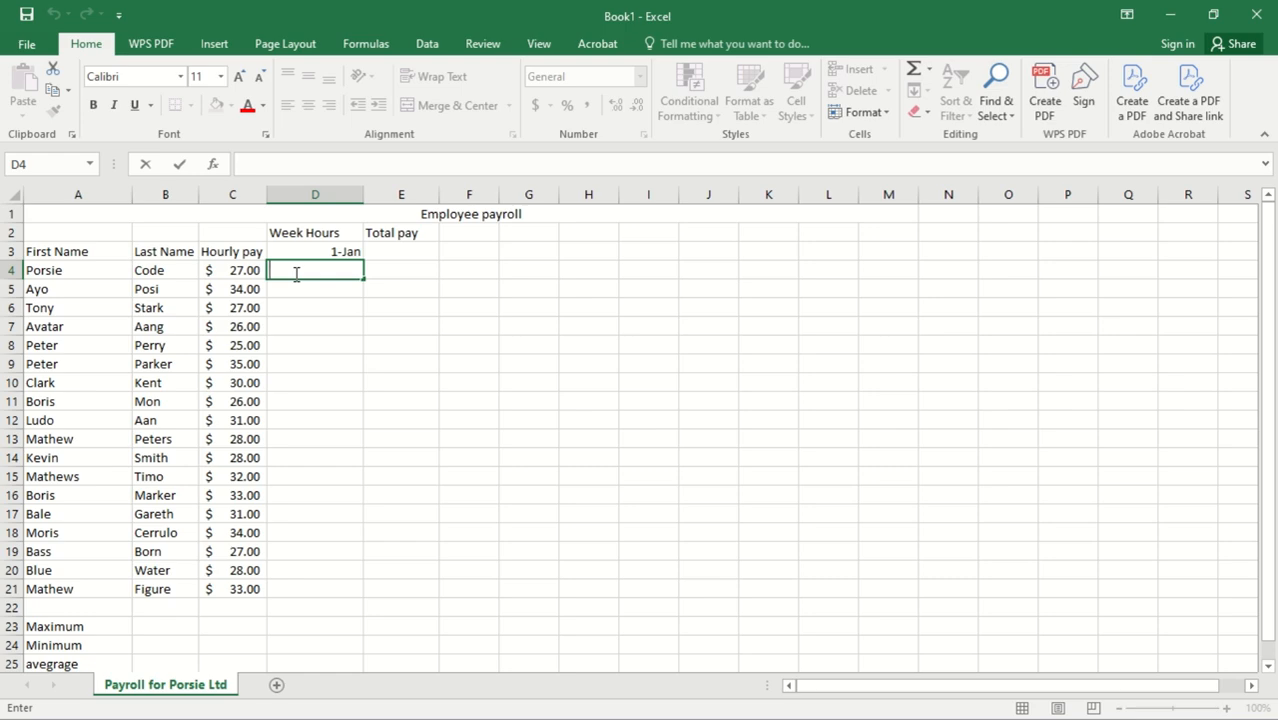
pyautogui.click(233, 286)
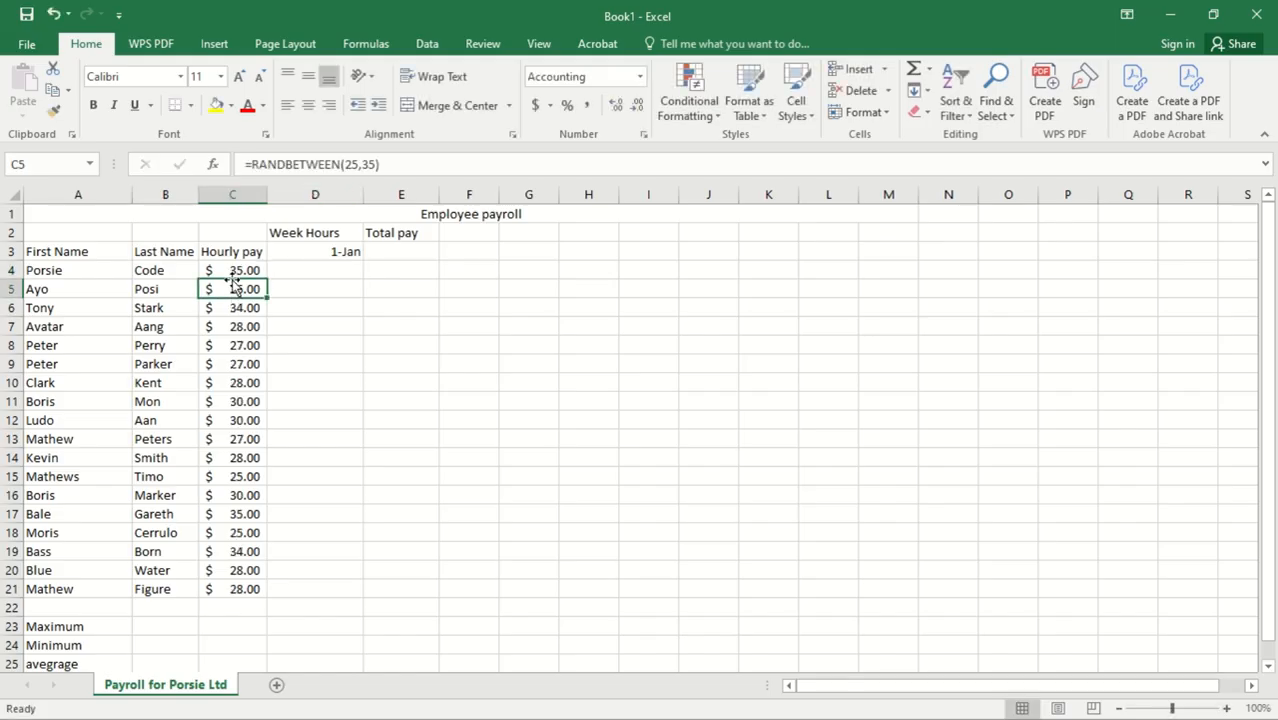
pyautogui.click(245, 331)
pyautogui.click(325, 306)
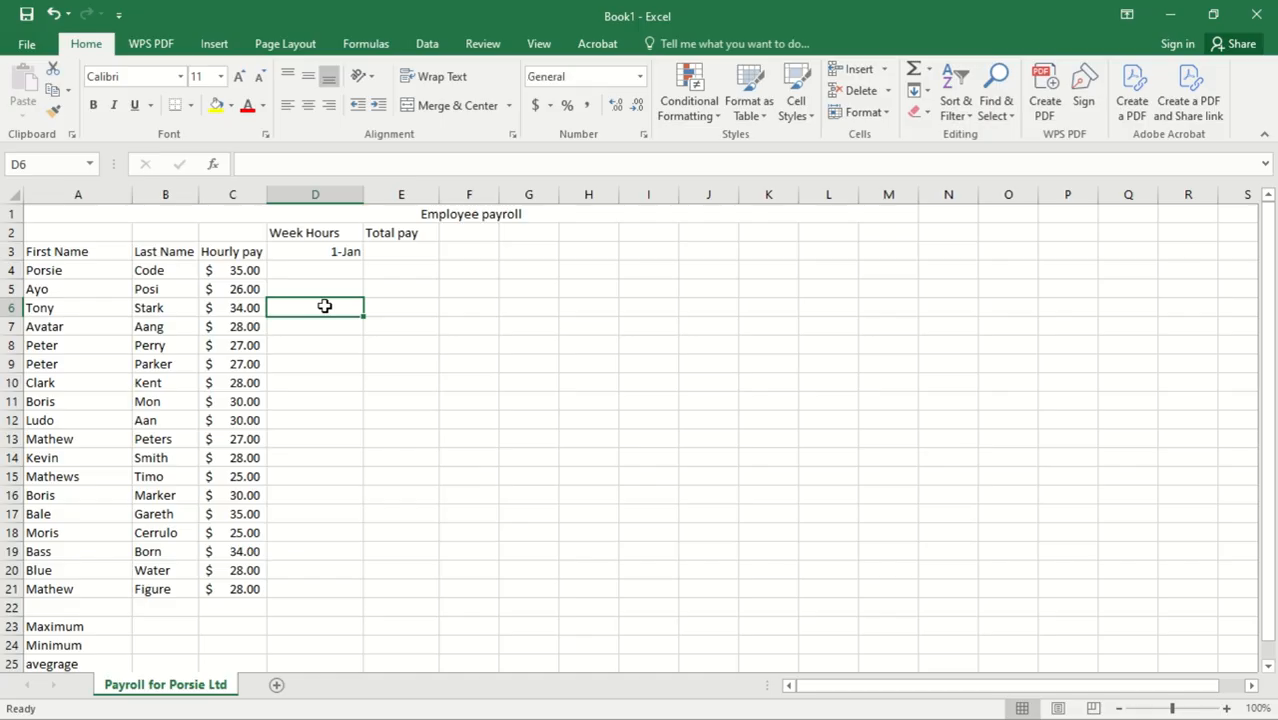
pyautogui.click(248, 275)
pyautogui.click(253, 288)
pyautogui.doubleClick(252, 330)
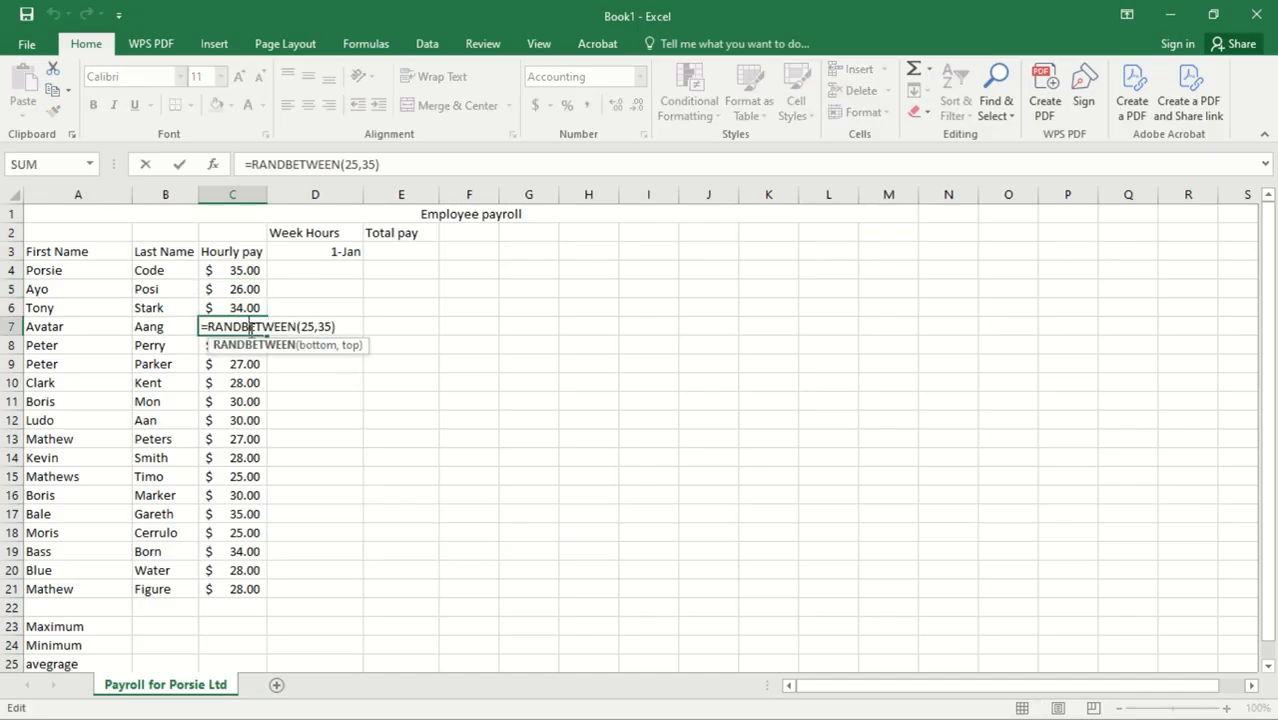
pyautogui.press('Return')
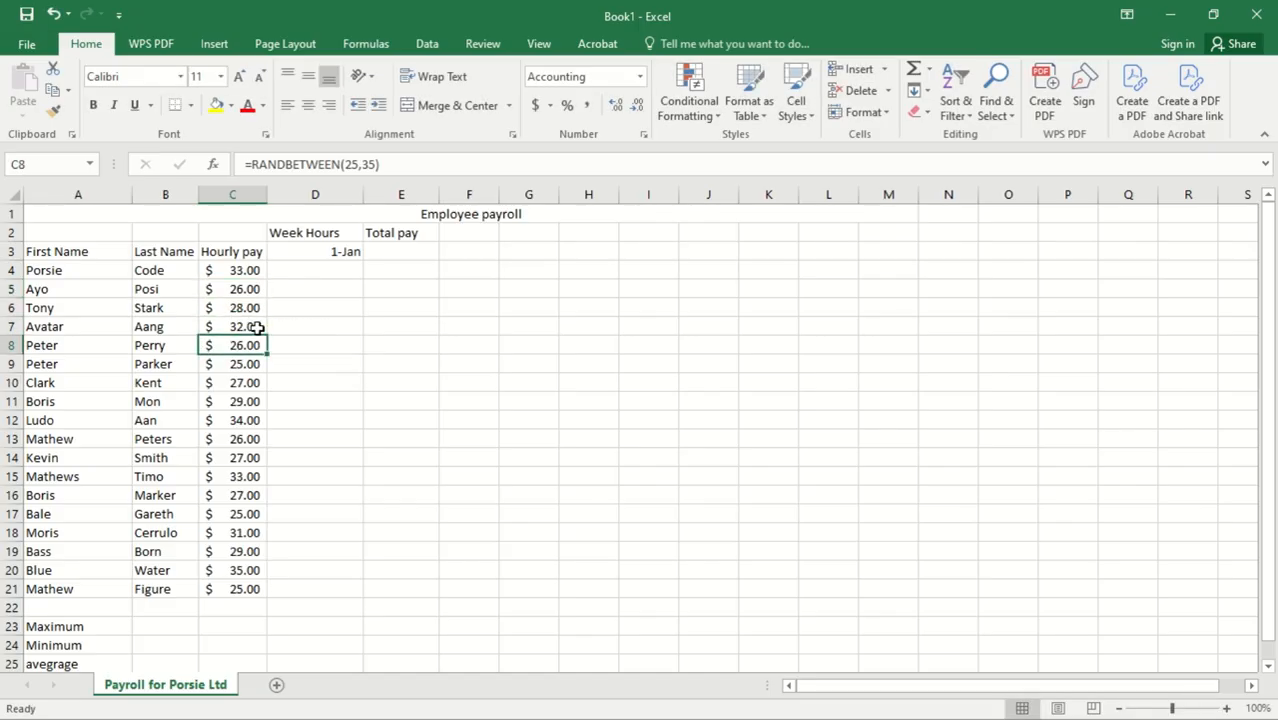
pyautogui.click(335, 270)
# Step: Copy the hourly pay formulas in C4:C21 and paste them over themselves as values only, then check several cells
pyautogui.click(248, 271)
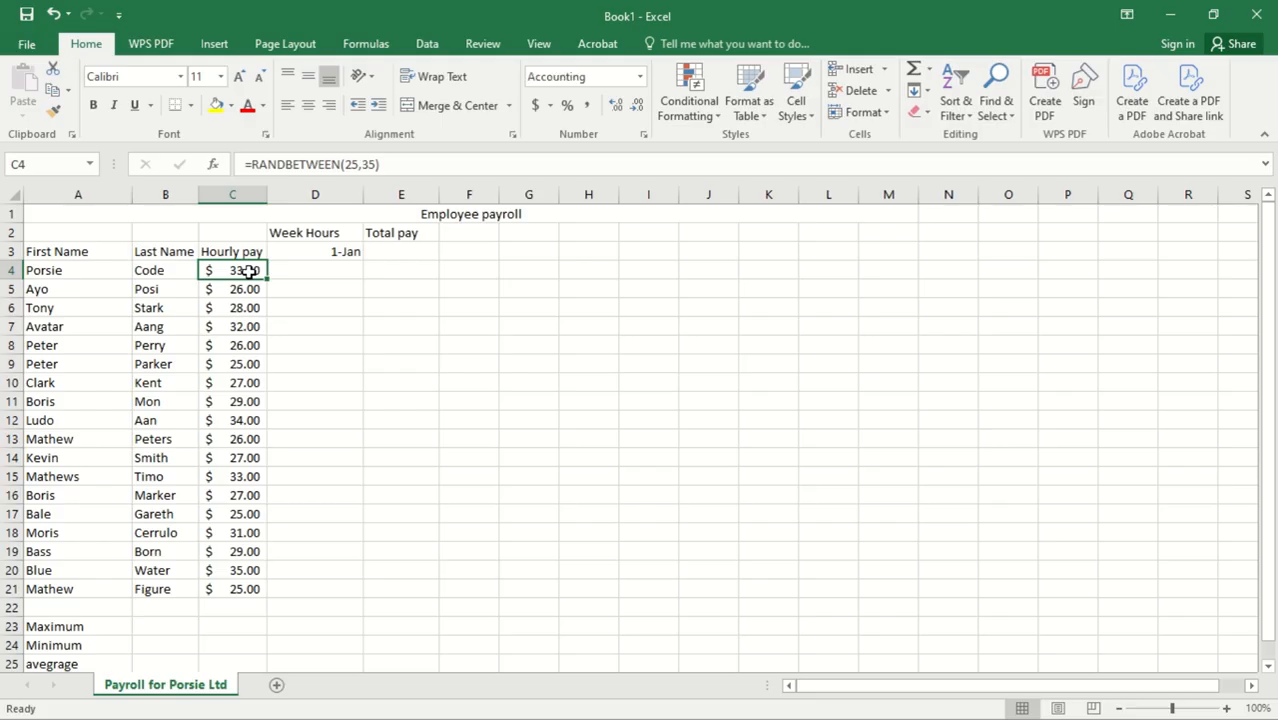
pyautogui.hotkey('ctrl', 'shift', 'Down')
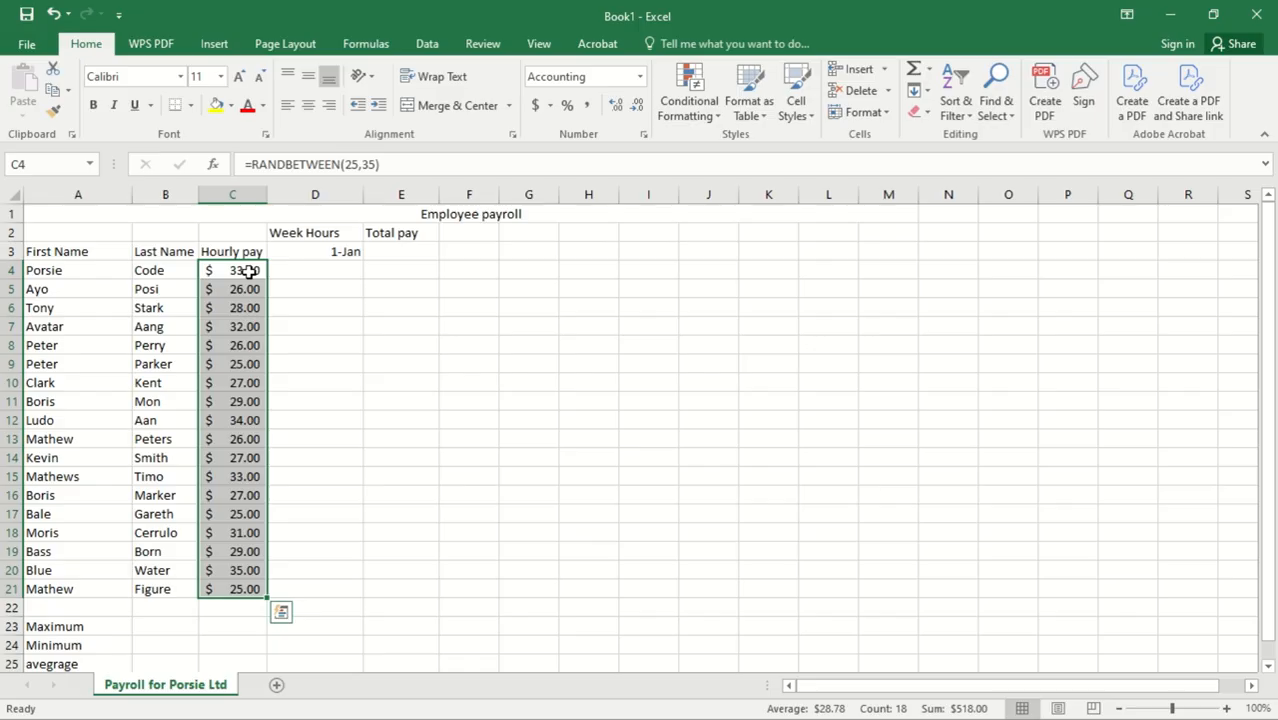
pyautogui.hotkey('ctrl', 'c')
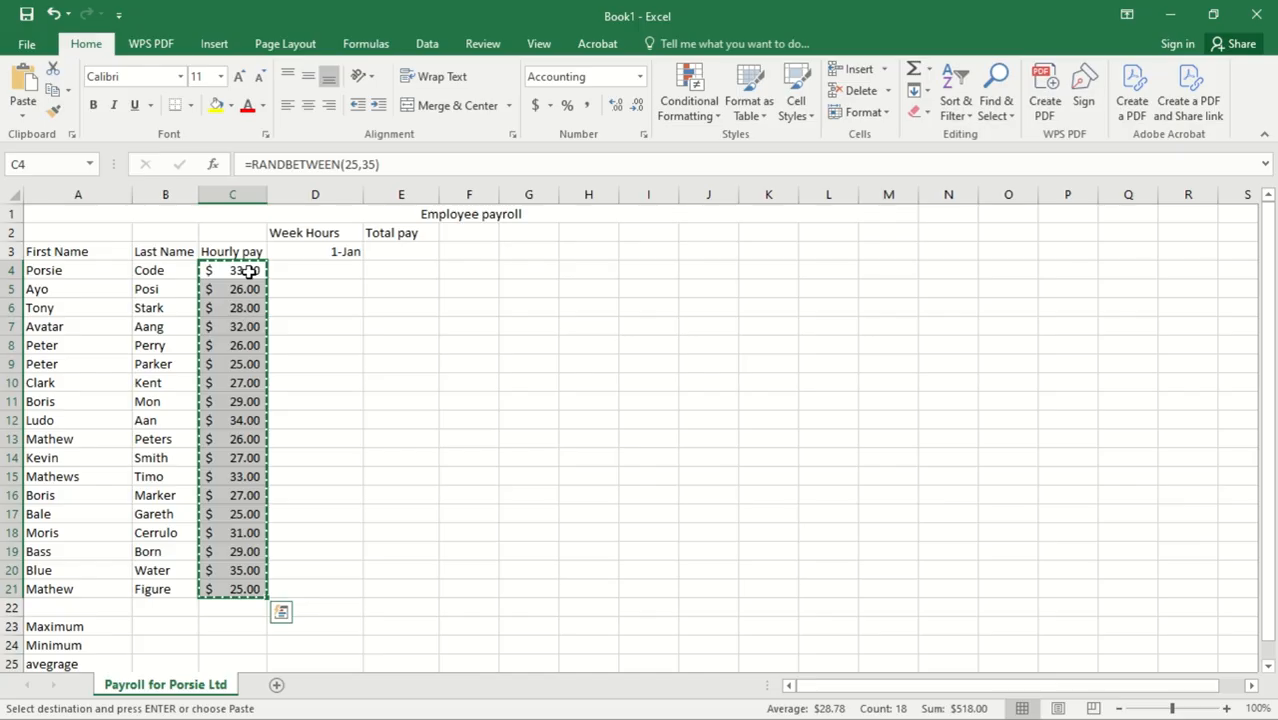
pyautogui.rightClick(248, 271)
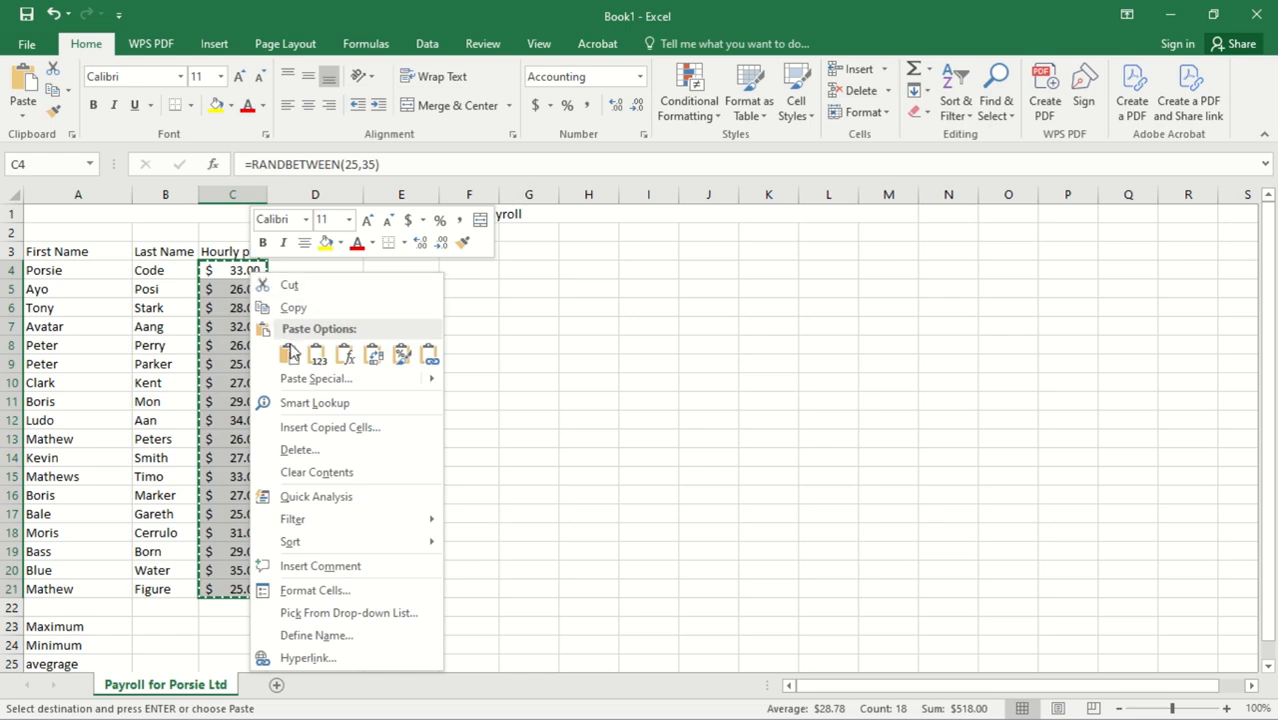
pyautogui.click(316, 360)
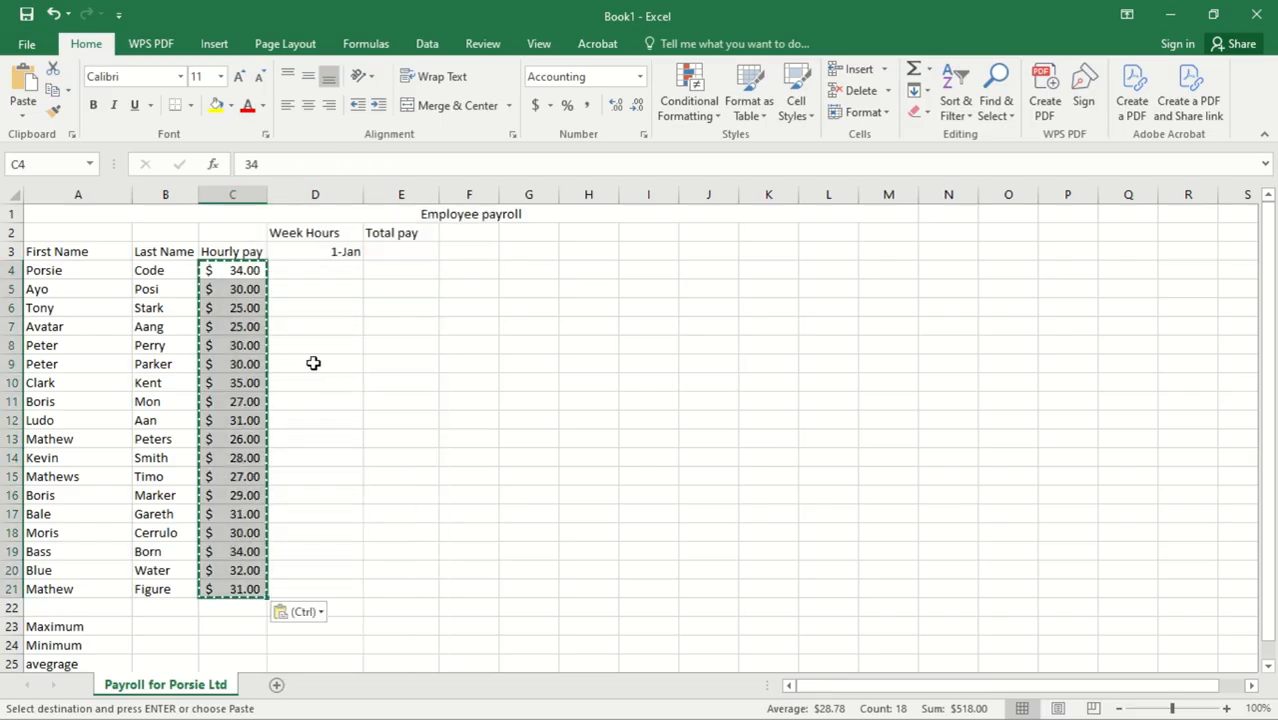
pyautogui.click(244, 271)
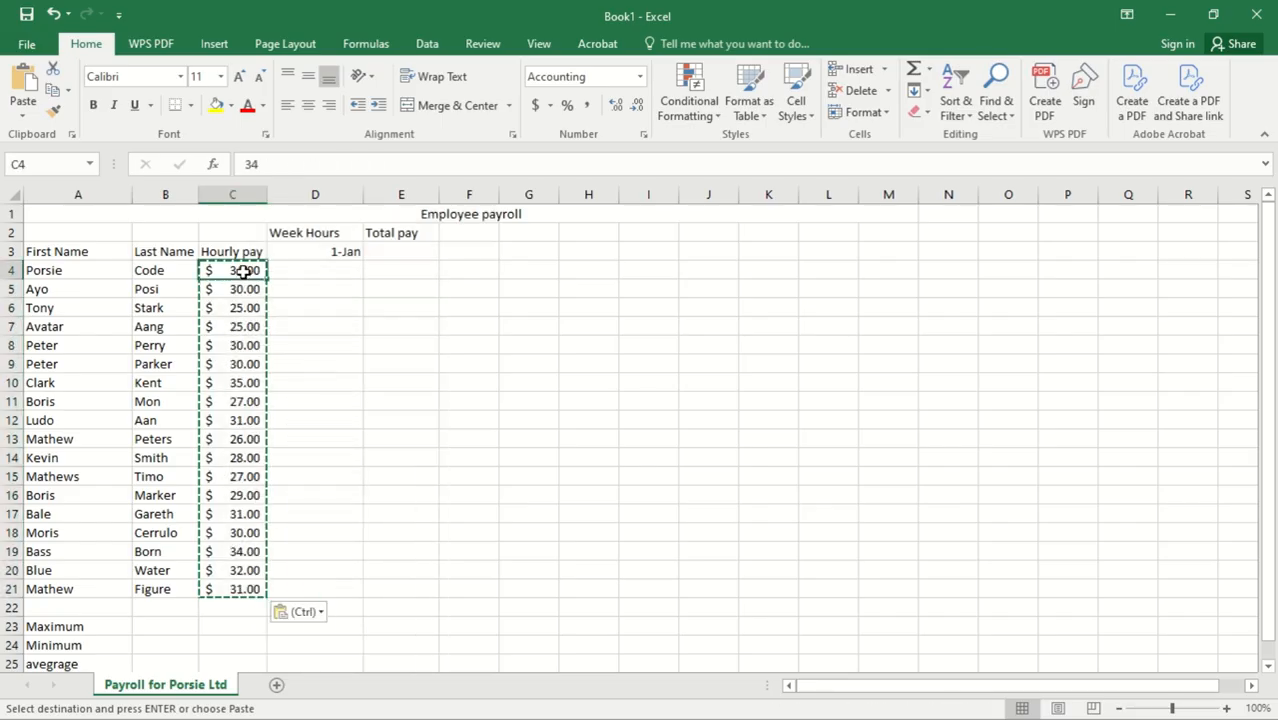
pyautogui.click(247, 287)
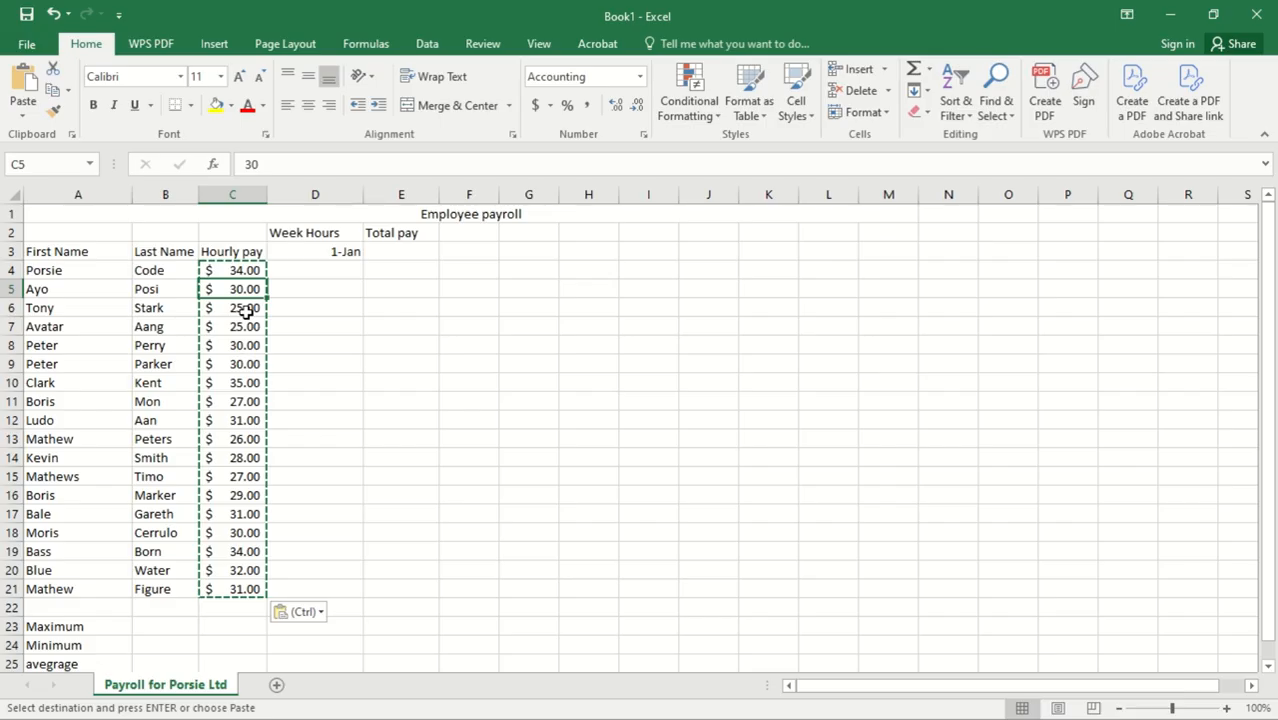
pyautogui.click(242, 553)
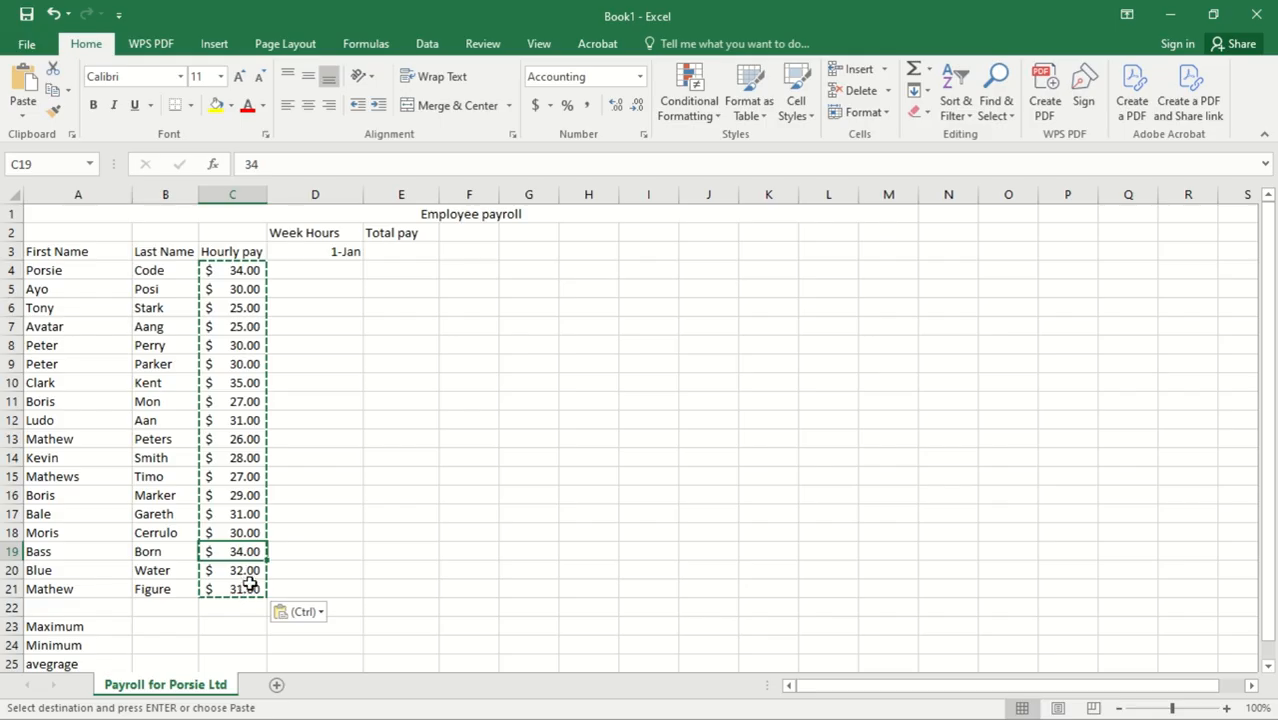
# Step: Set the hourly pay in C10 to 30
pyautogui.click(241, 383)
pyautogui.doubleClick(241, 383)
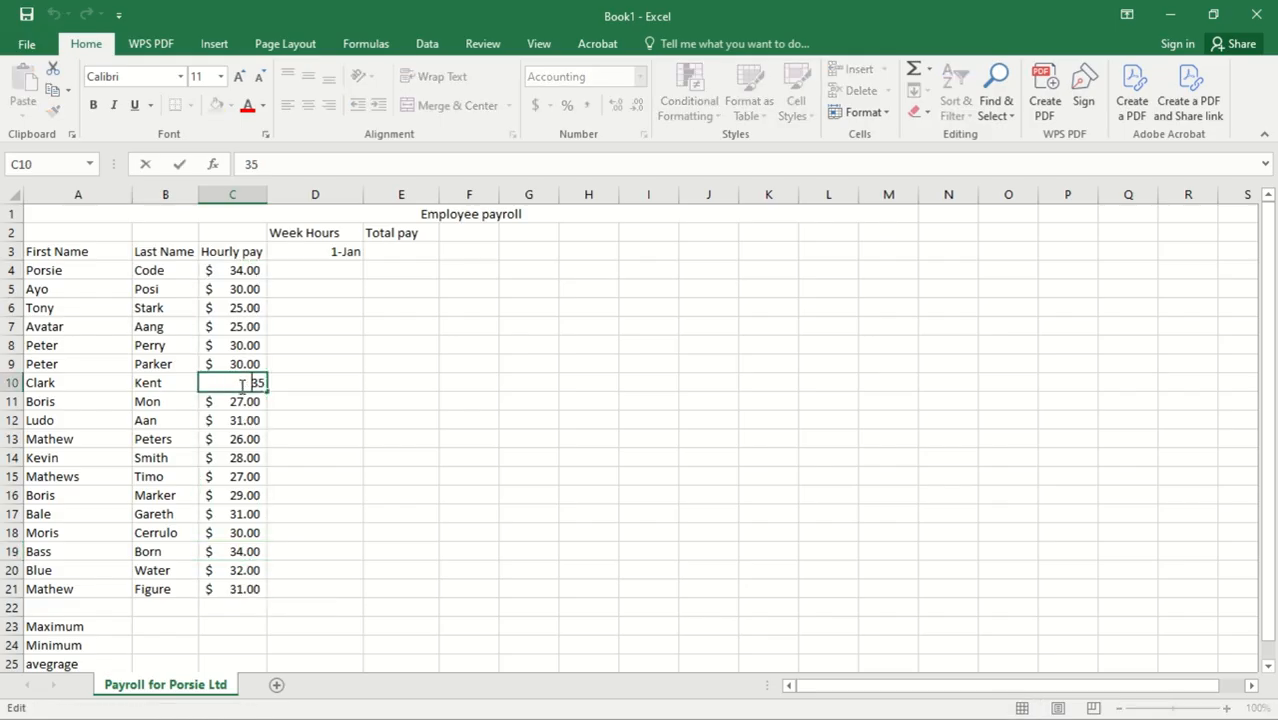
pyautogui.press('Right')
pyautogui.press('Right')
pyautogui.press('BackSpace')
pyautogui.press('BackSpace')
pyautogui.write('30')
pyautogui.hotkey('ctrl', 'Return')
pyautogui.press('Down')
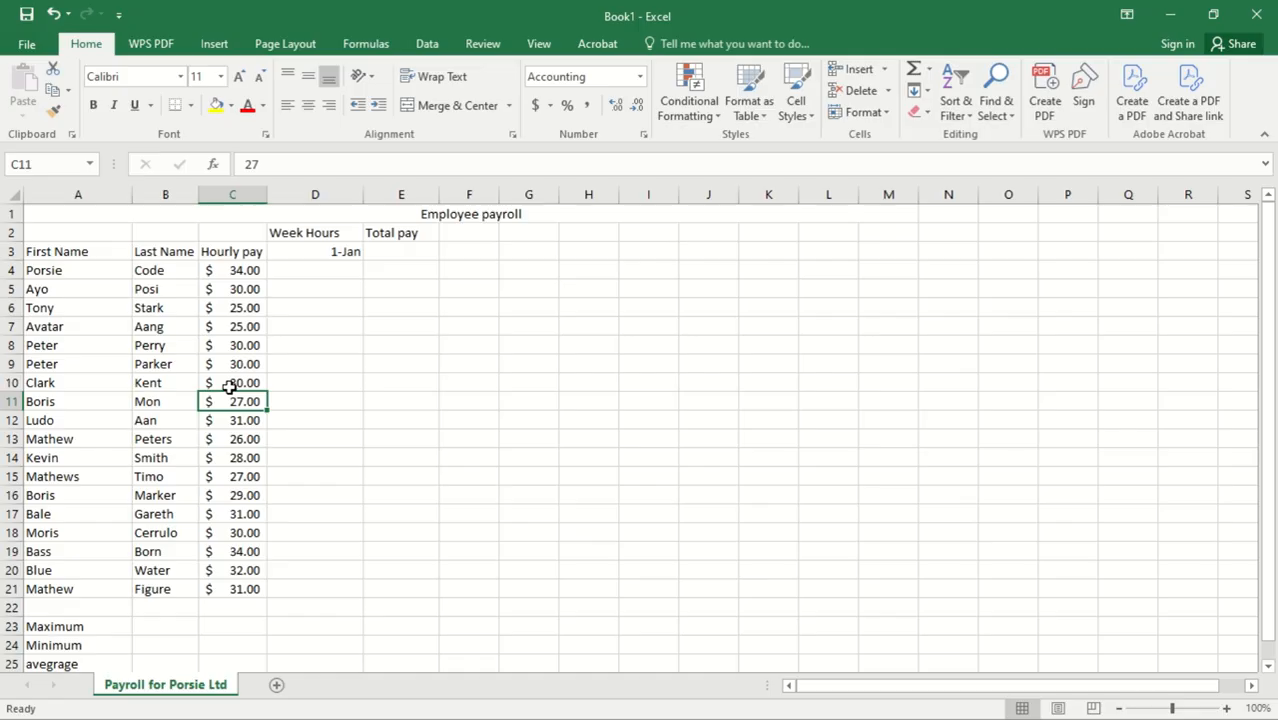
# Step: Set the hourly pay in C19 to 29
pyautogui.click(244, 552)
pyautogui.doubleClick(246, 552)
pyautogui.press('BackSpace')
pyautogui.press('BackSpace')
pyautogui.write('29')
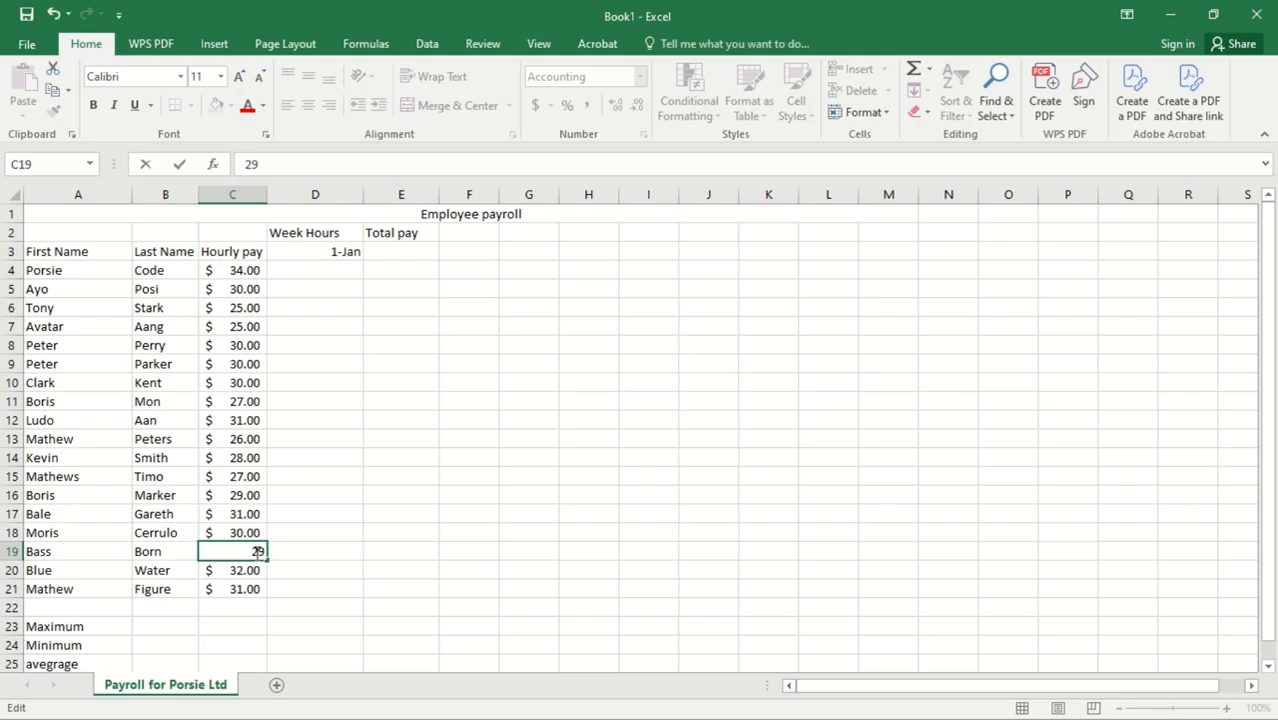
pyautogui.press('Return')
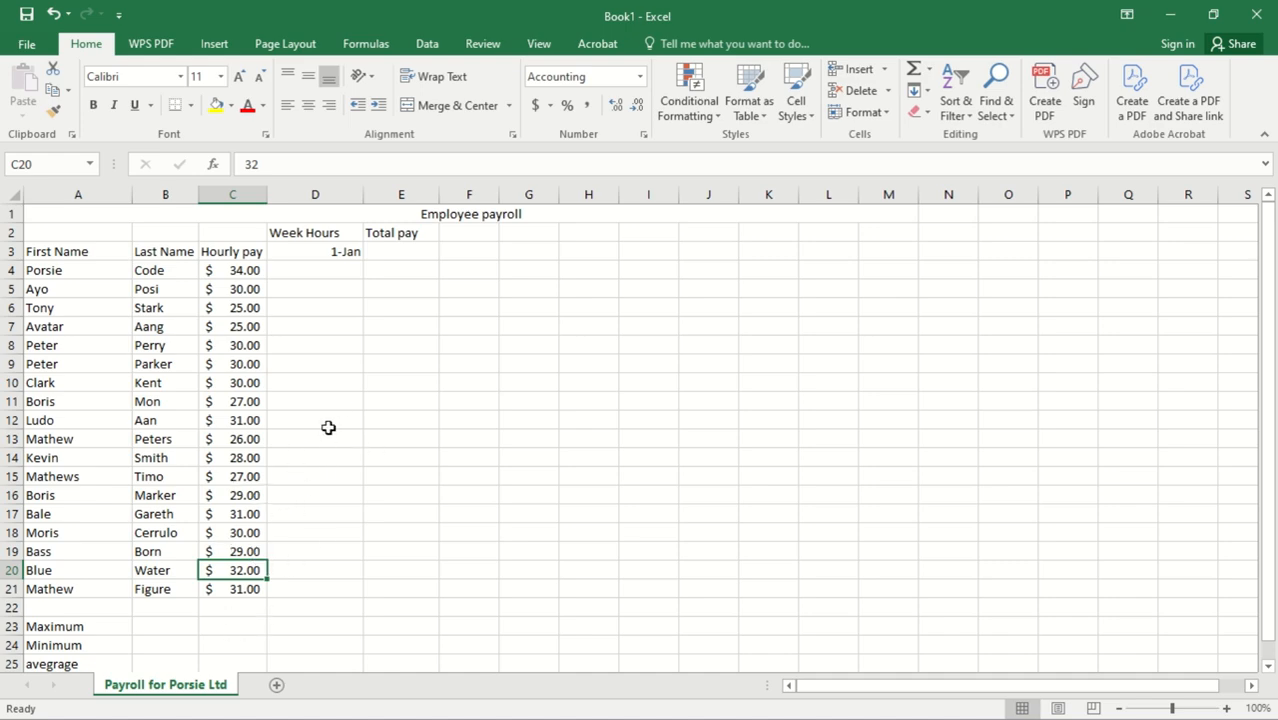
# Step: Set the first employee's hourly pay in C4 to 35
pyautogui.click(242, 273)
pyautogui.doubleClick(252, 271)
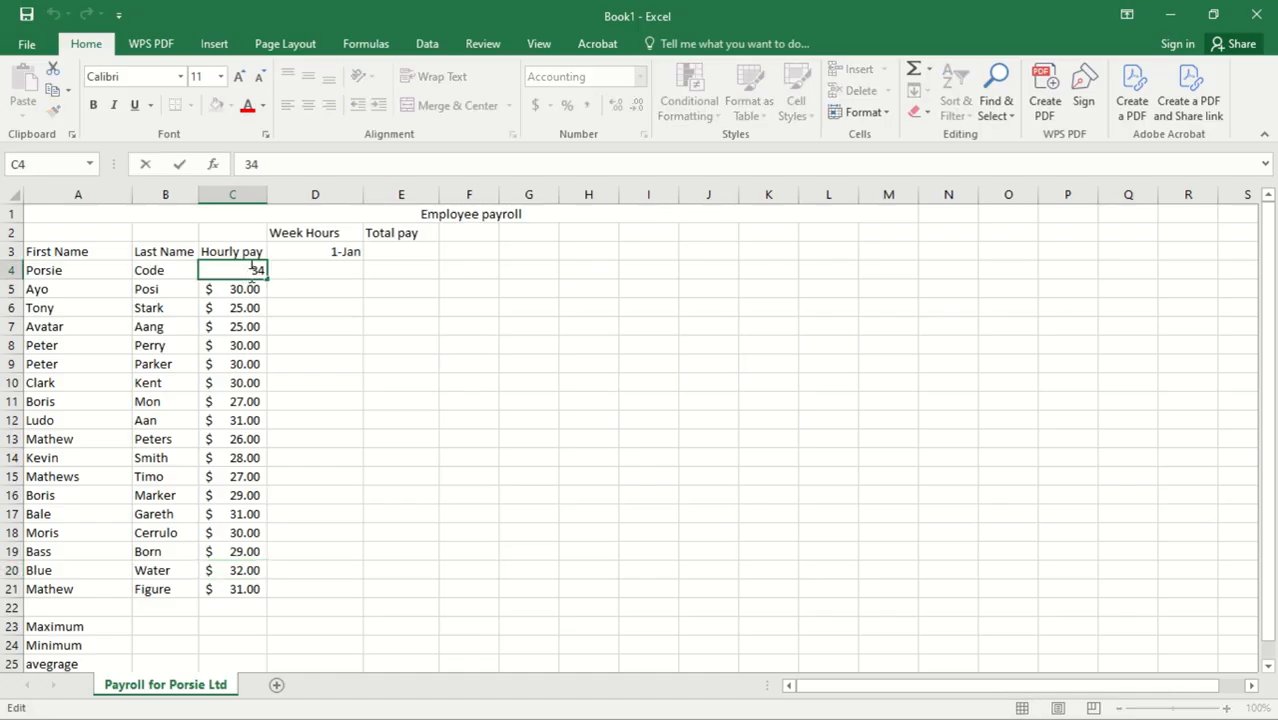
pyautogui.press('BackSpace')
pyautogui.write('5')
pyautogui.press('Return')
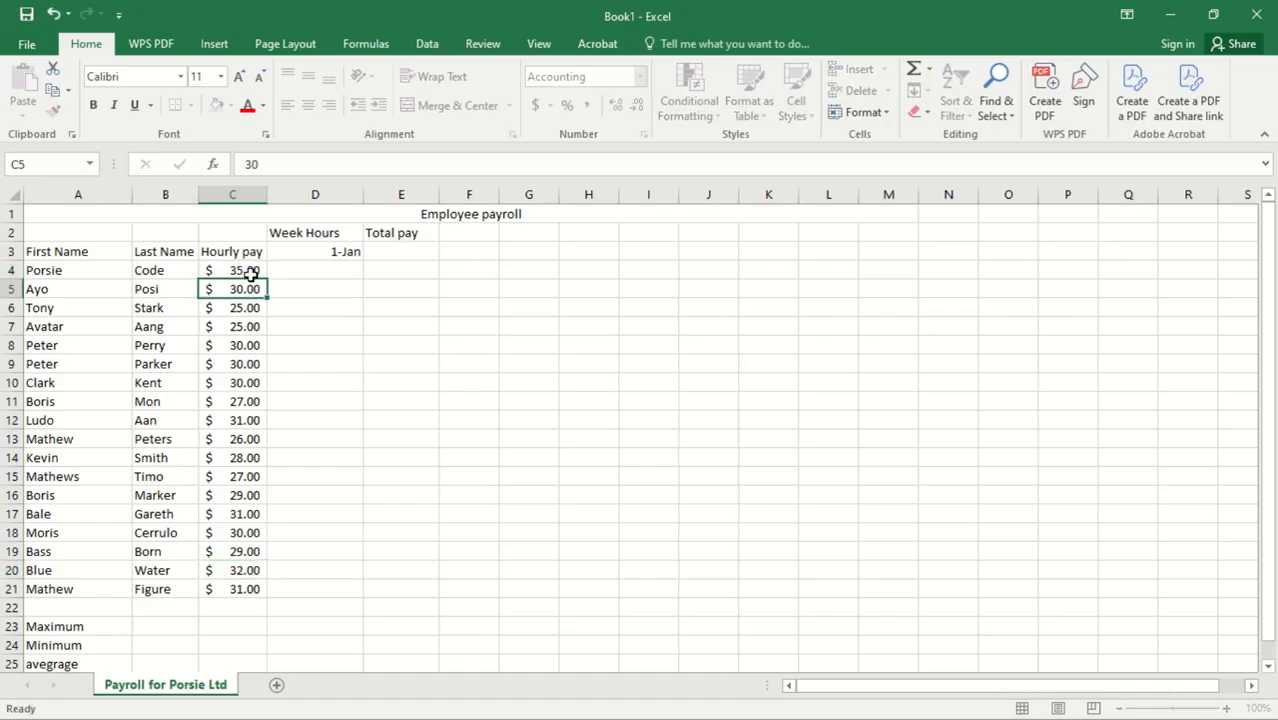
pyautogui.click(300, 277)
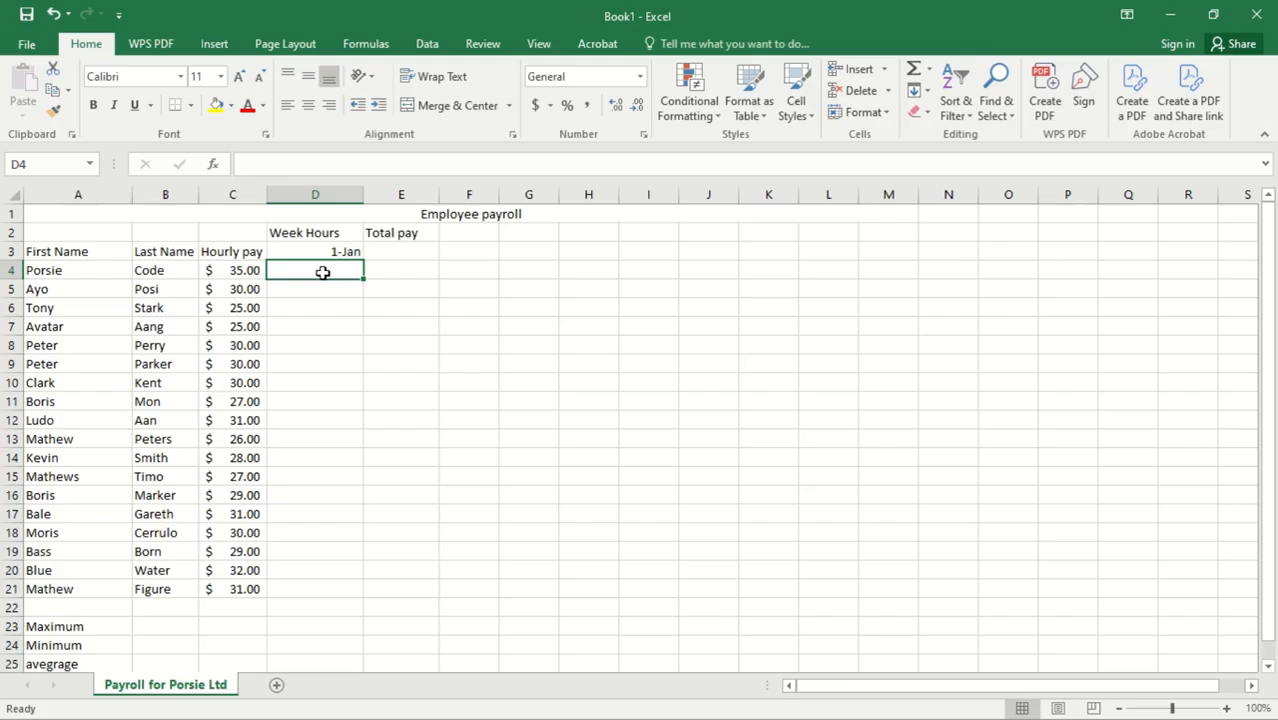
pyautogui.click(400, 271)
pyautogui.click(330, 276)
pyautogui.click(337, 252)
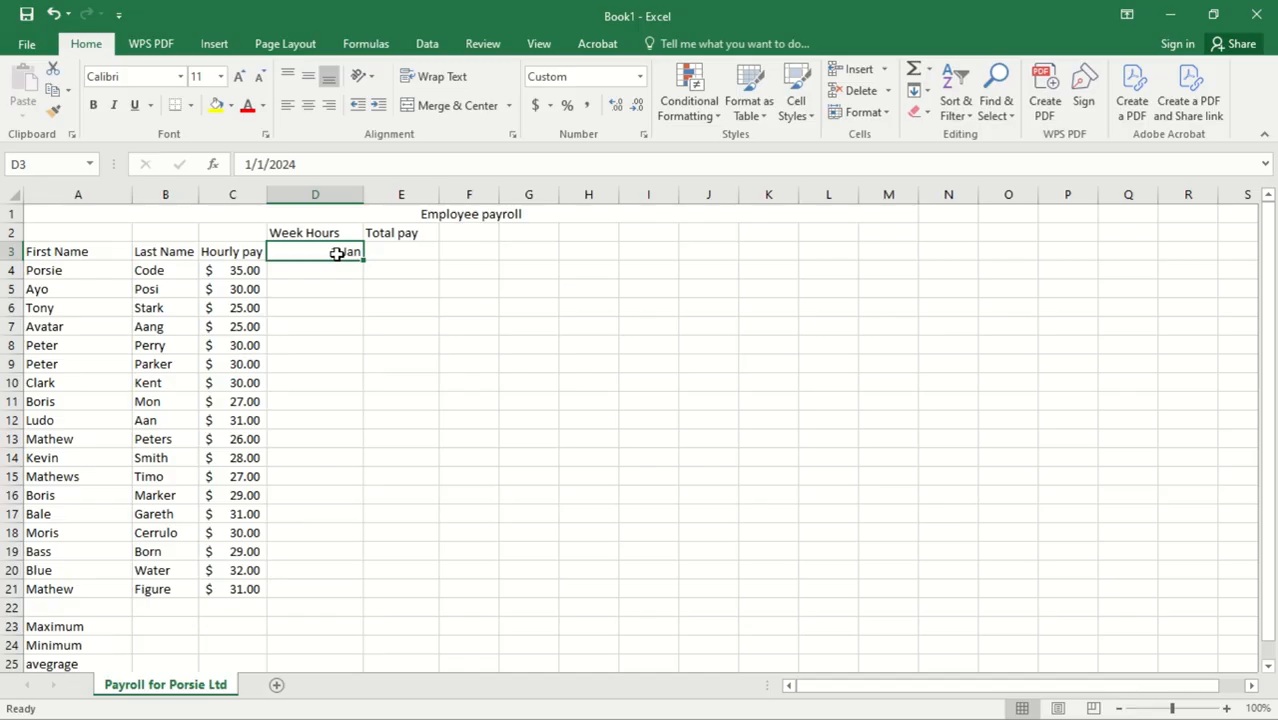
pyautogui.click(341, 272)
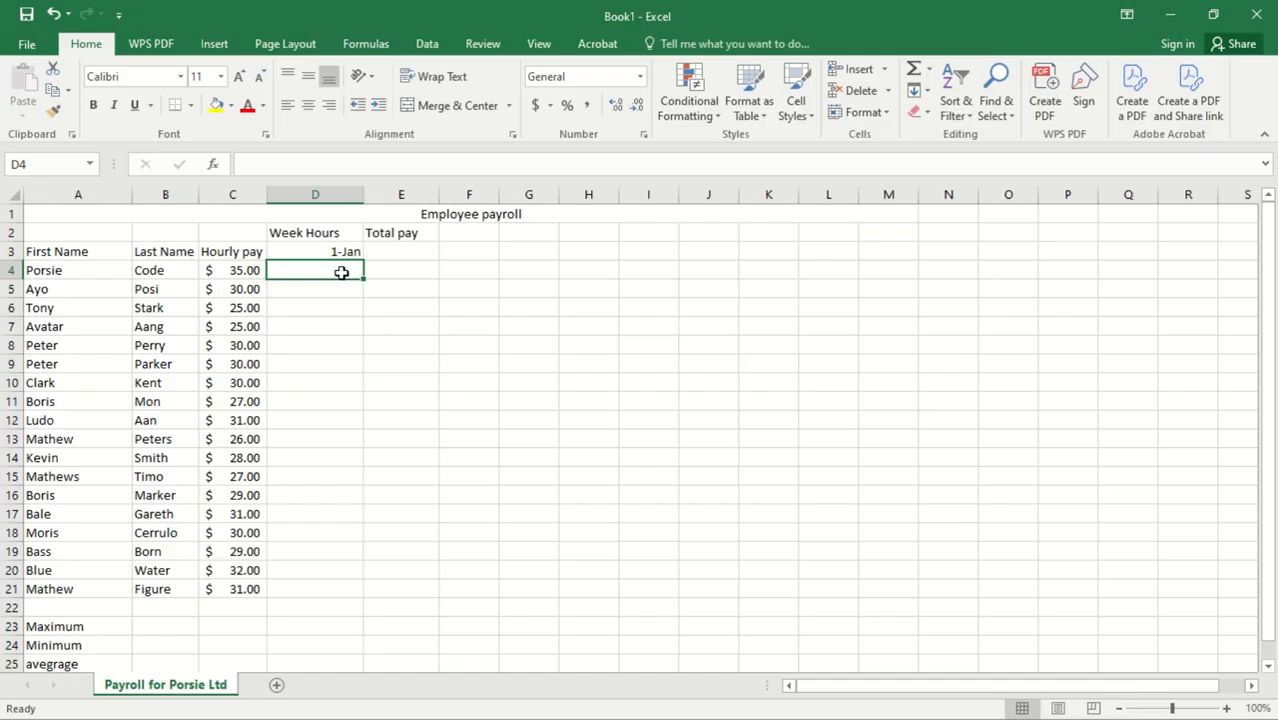
pyautogui.click(380, 283)
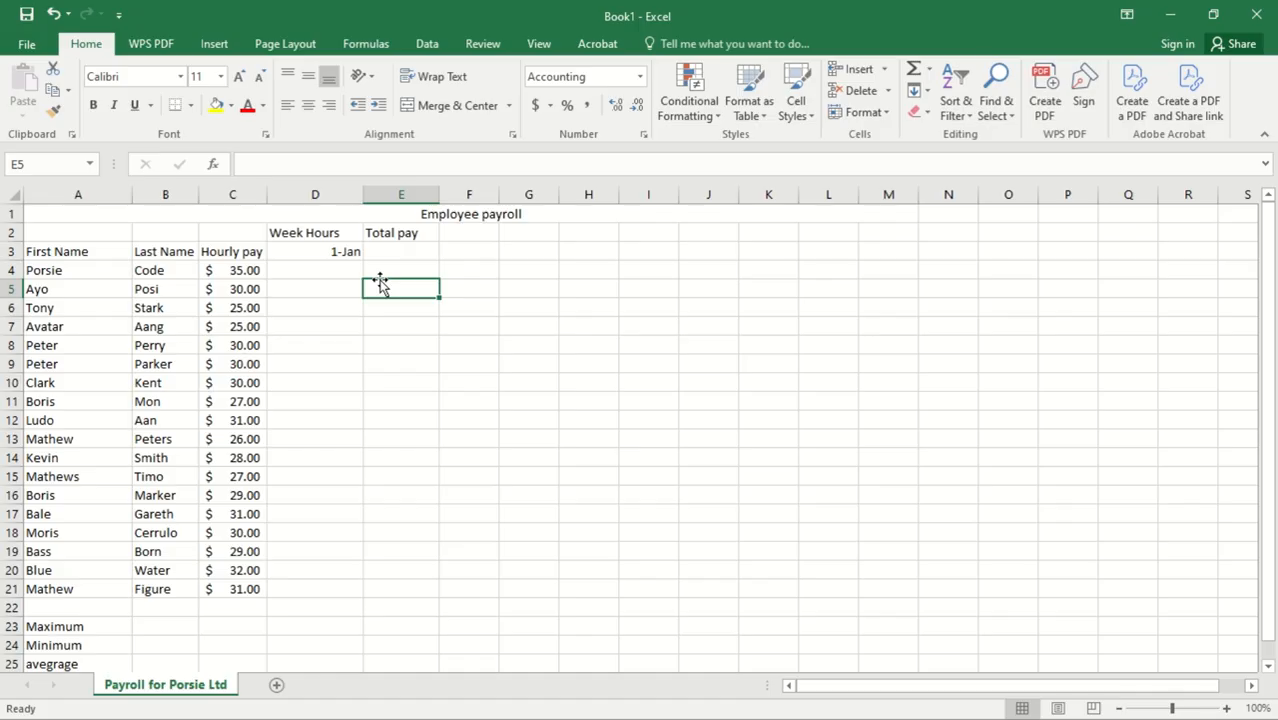
# Step: Enter =RANDBETWEEN(35,46) for the first employee's week hours in D4 and fill it down to D21
pyautogui.click(337, 263)
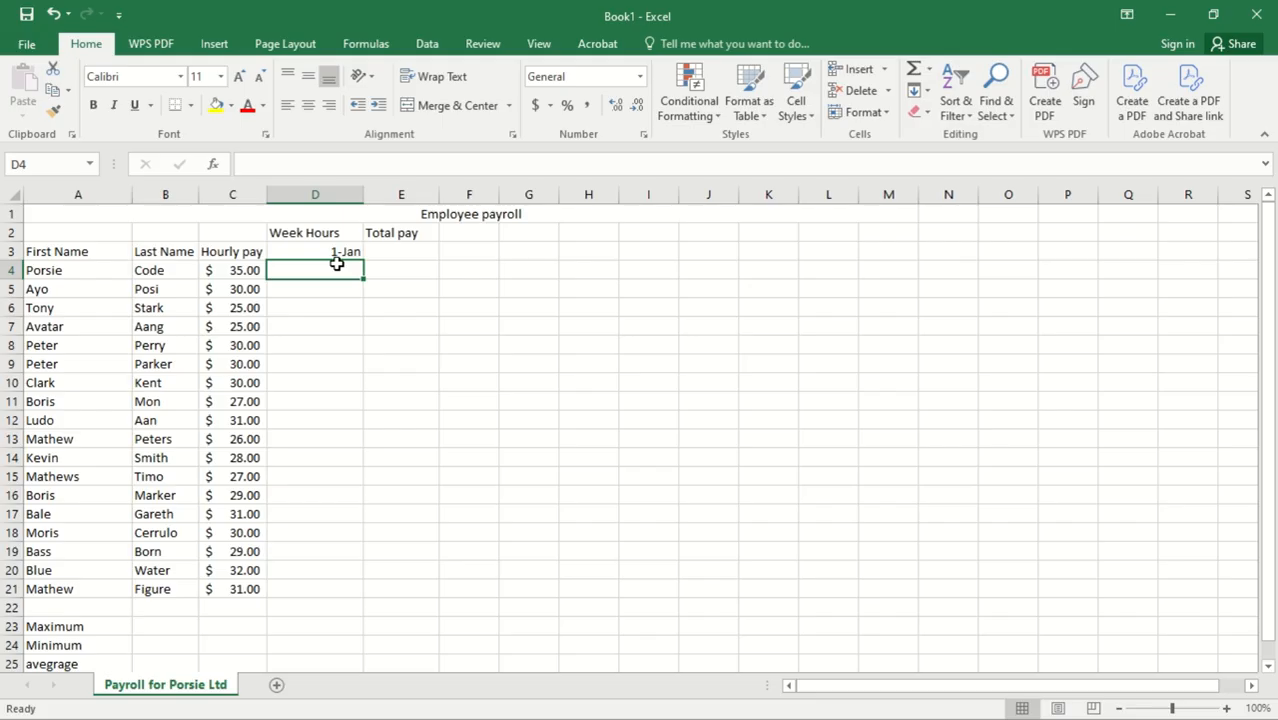
pyautogui.write('=r')
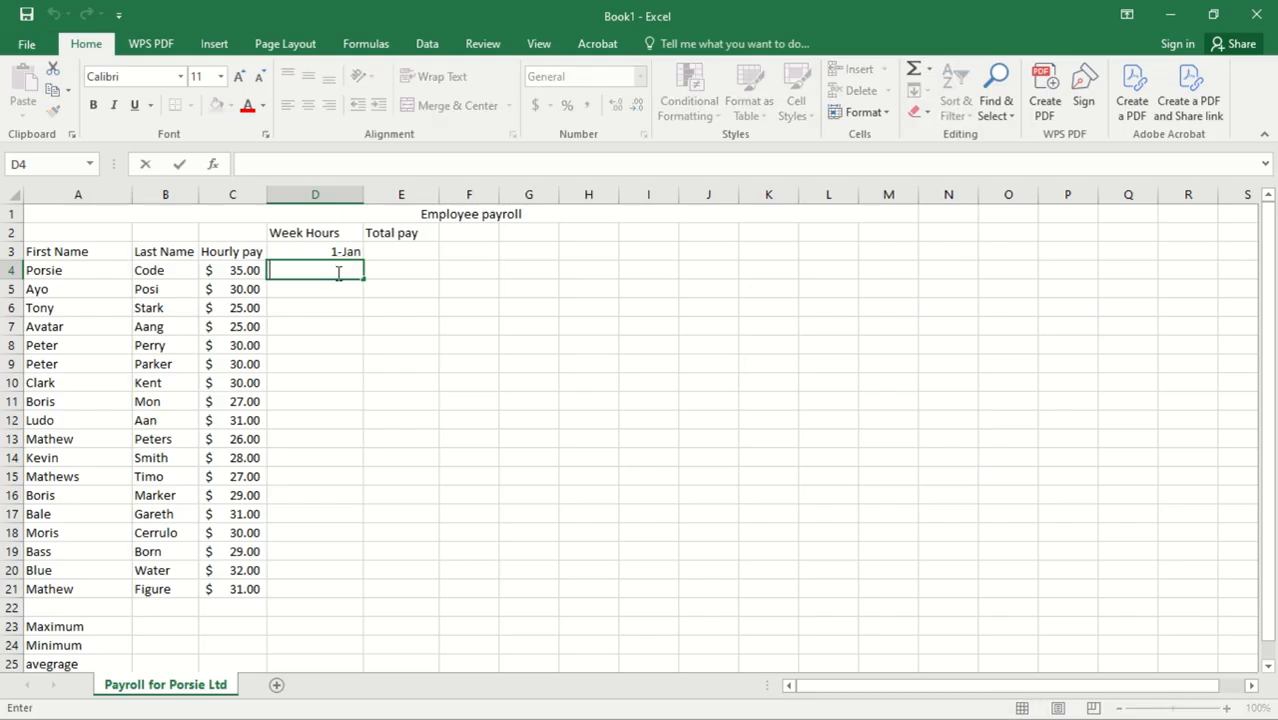
pyautogui.write('an')
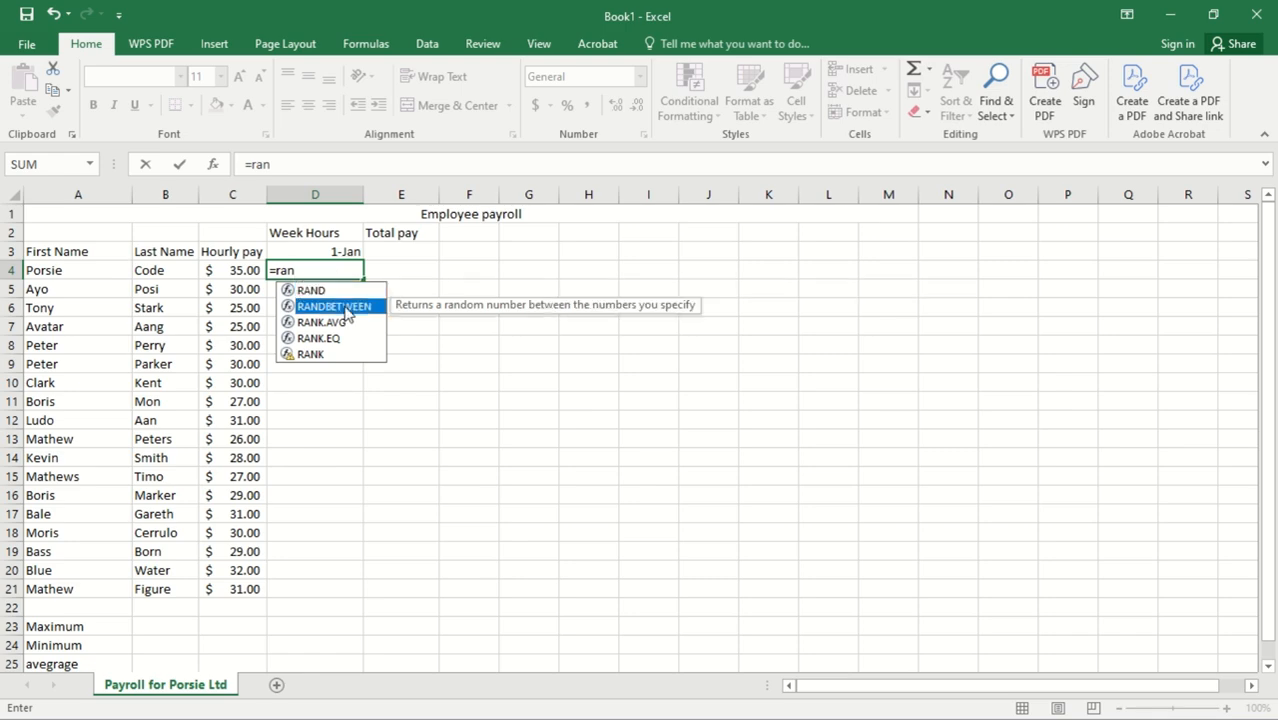
pyautogui.doubleClick(335, 306)
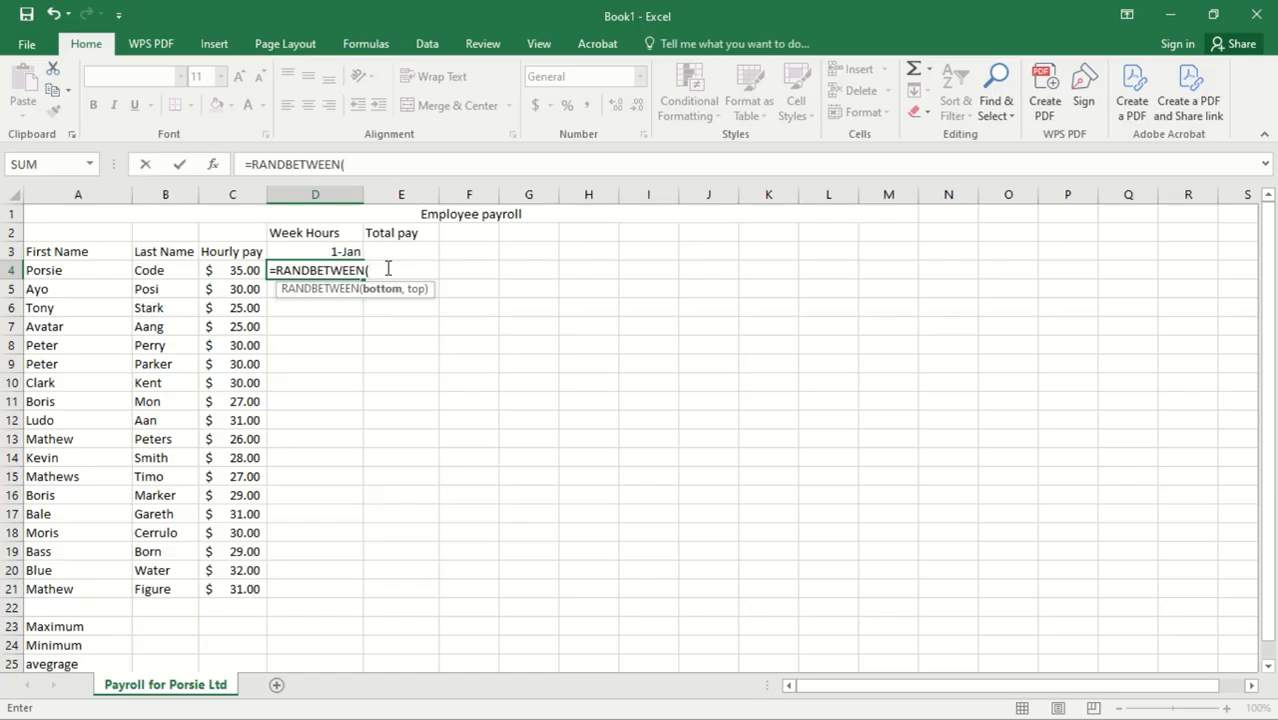
pyautogui.write('35,46)')
pyautogui.press('Return')
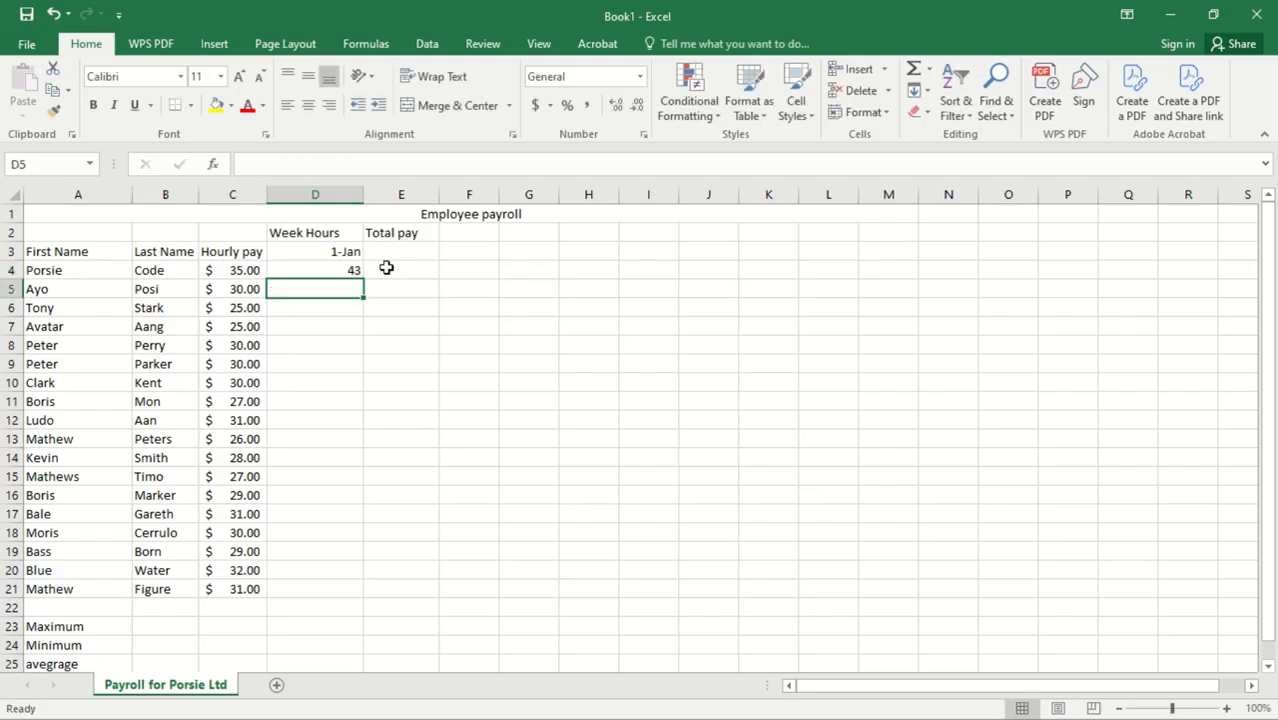
pyautogui.click(314, 264)
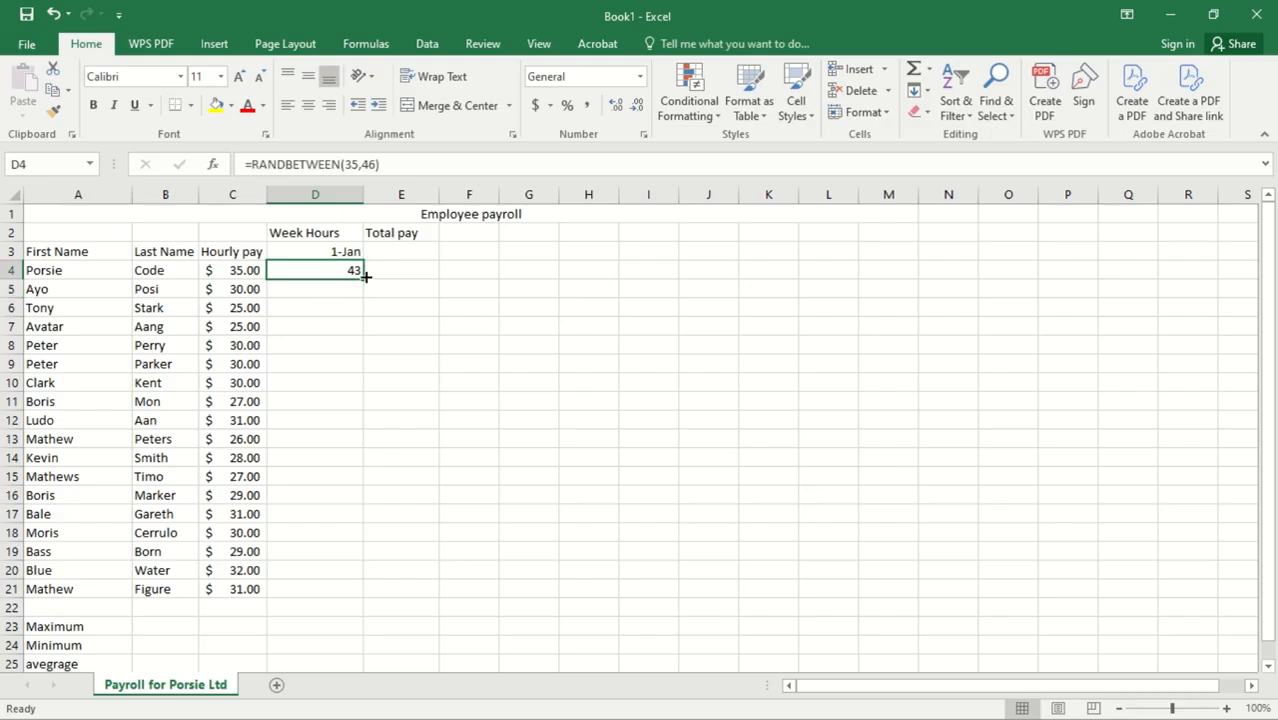
pyautogui.doubleClick(364, 279)
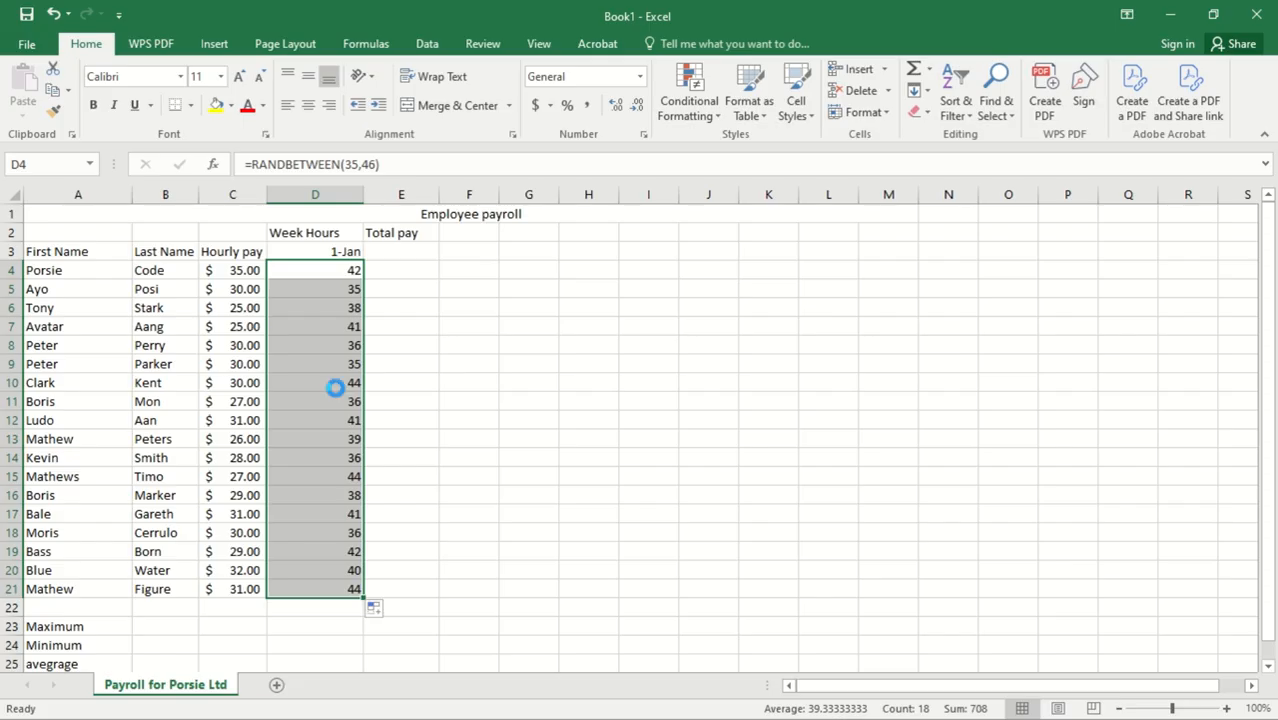
# Step: Copy the week hours in D4:D21 and paste them over themselves as values only
pyautogui.hotkey('ctrl', 'c')
pyautogui.rightClick(337, 386)
pyautogui.click(405, 392)
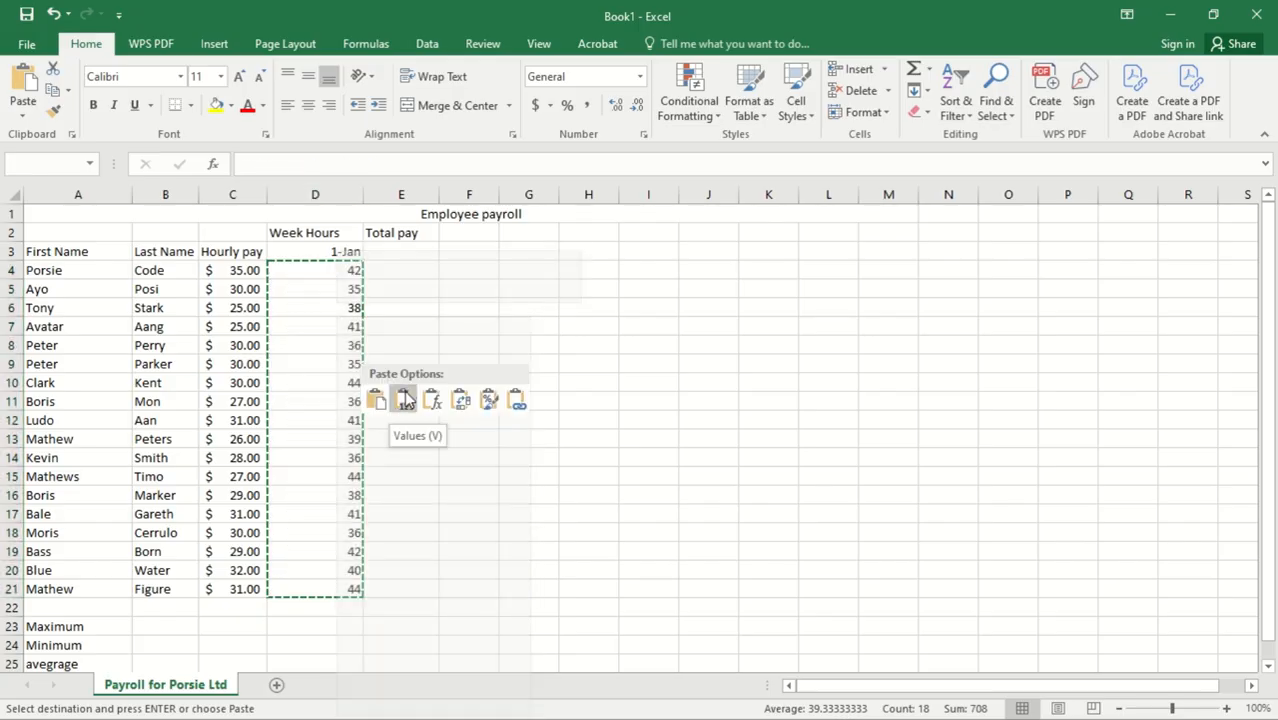
# Step: Set the first employee's week hours in D4 to 50
pyautogui.click(355, 273)
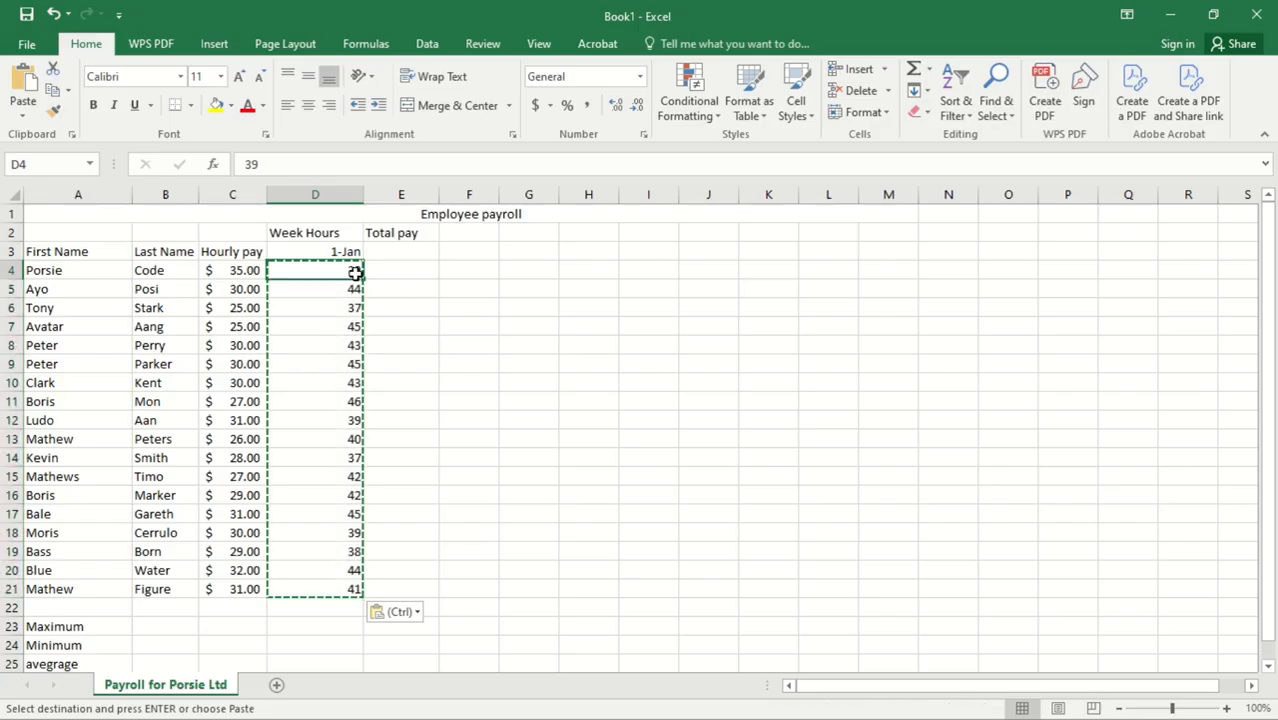
pyautogui.doubleClick(355, 273)
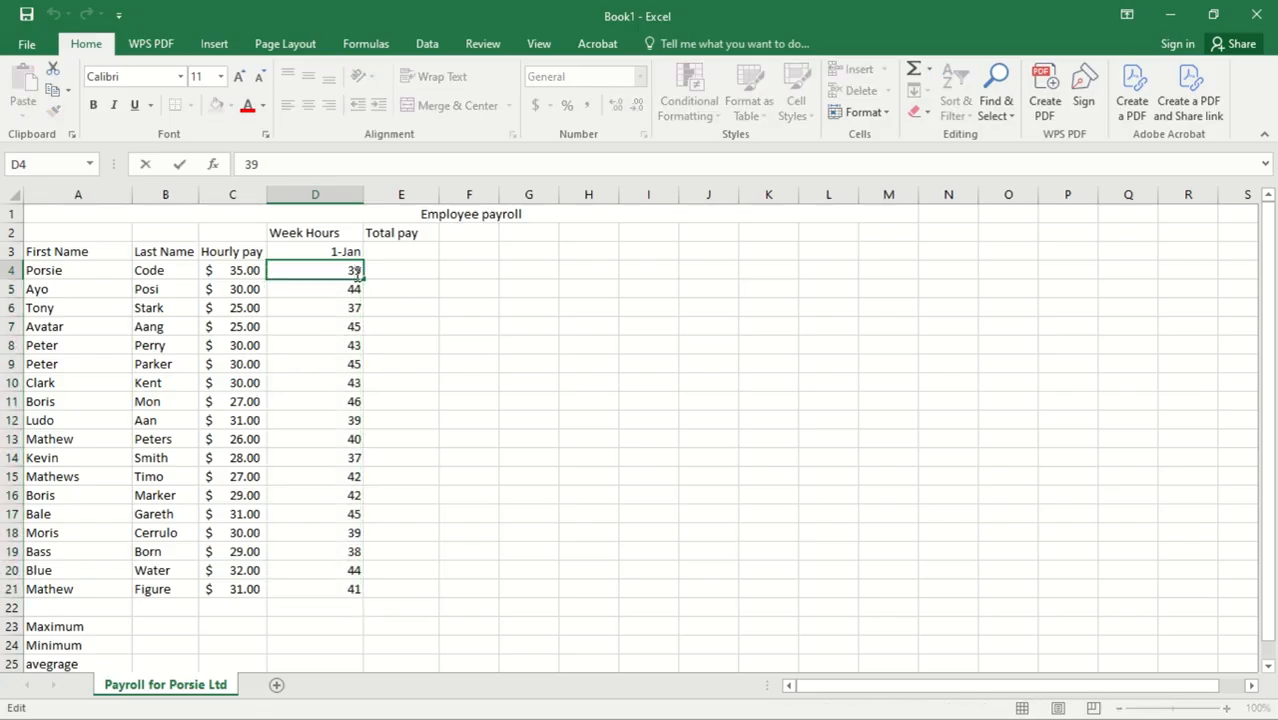
pyautogui.press('BackSpace')
pyautogui.press('BackSpace')
pyautogui.write('59')
pyautogui.press('BackSpace')
pyautogui.write('9')
pyautogui.press('Return')
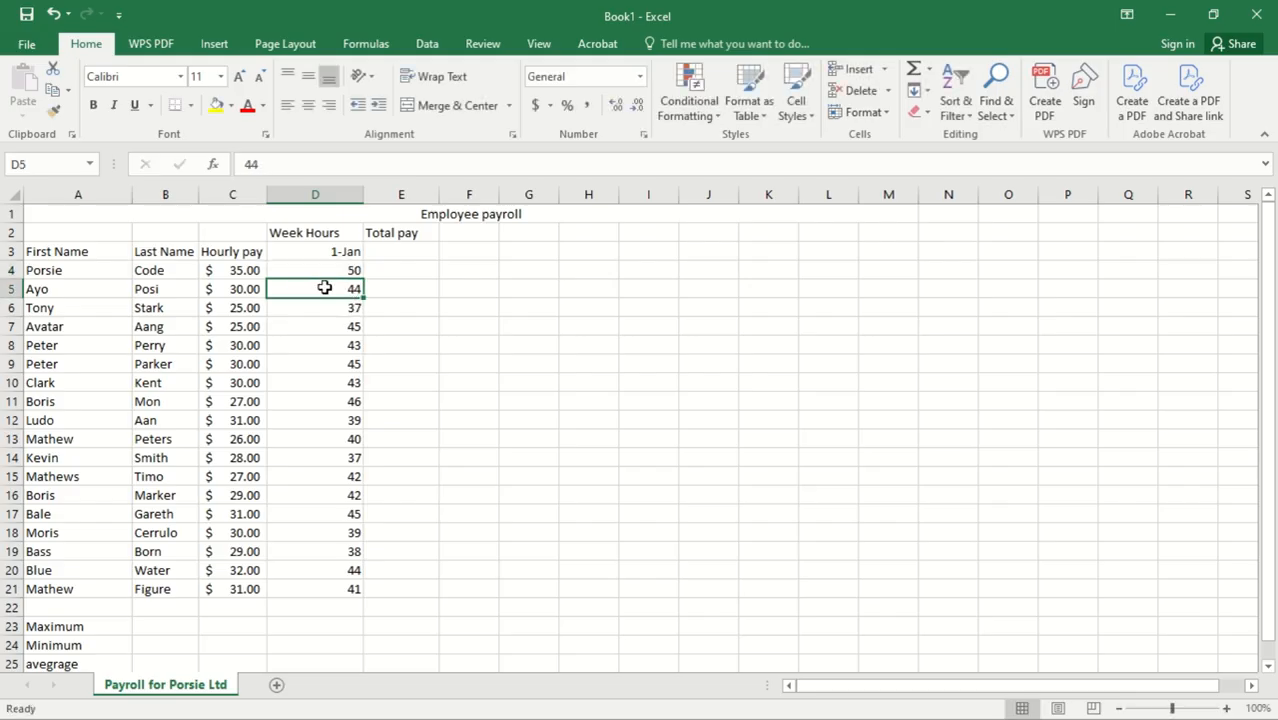
pyautogui.click(330, 271)
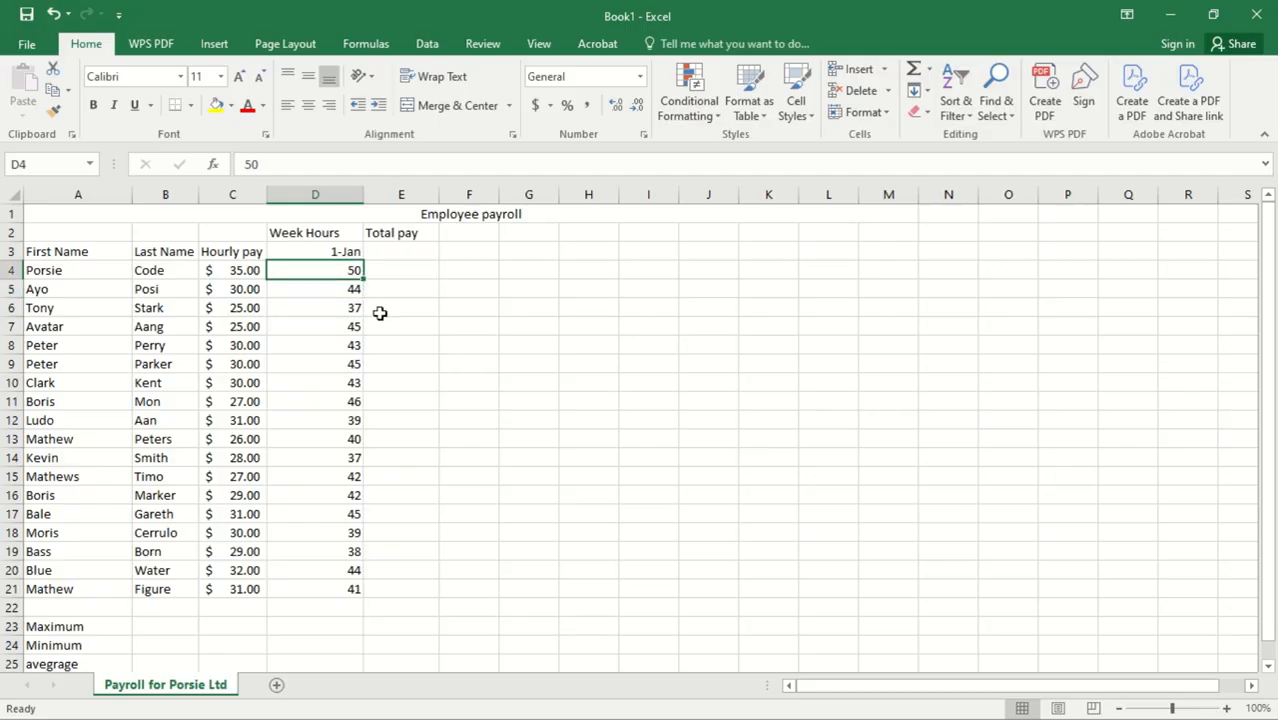
pyautogui.click(341, 601)
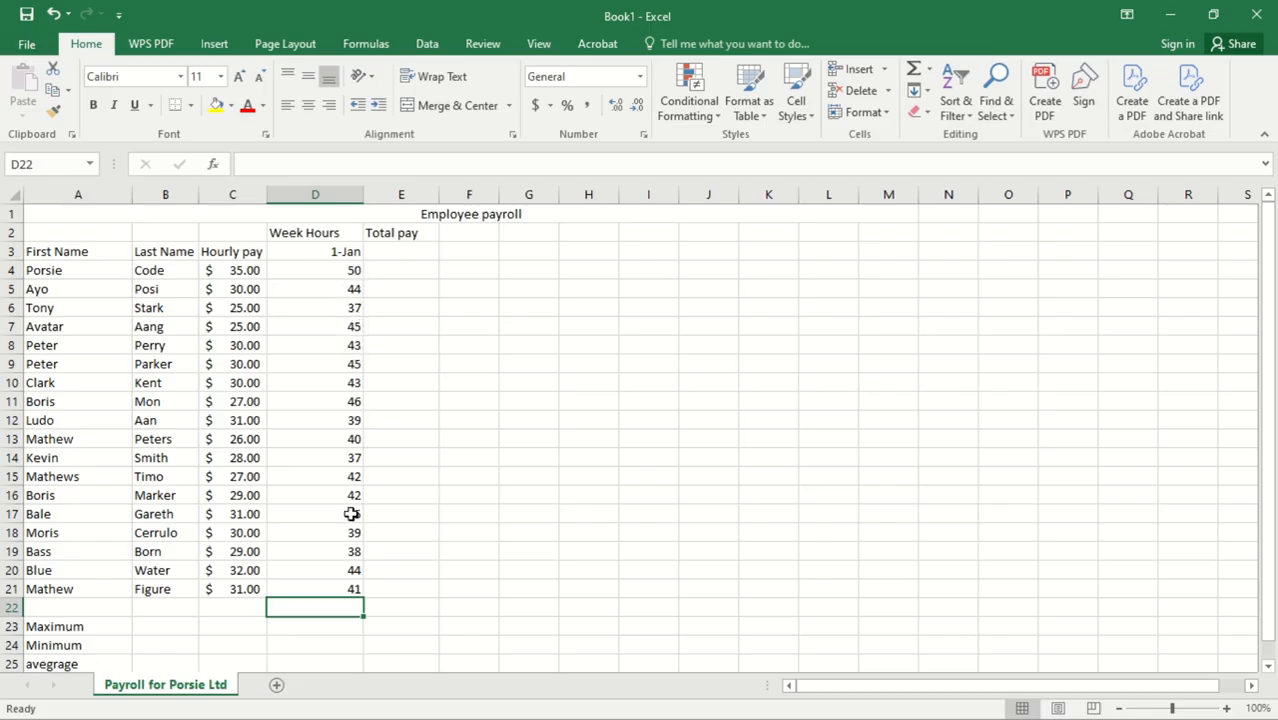
pyautogui.click(401, 256)
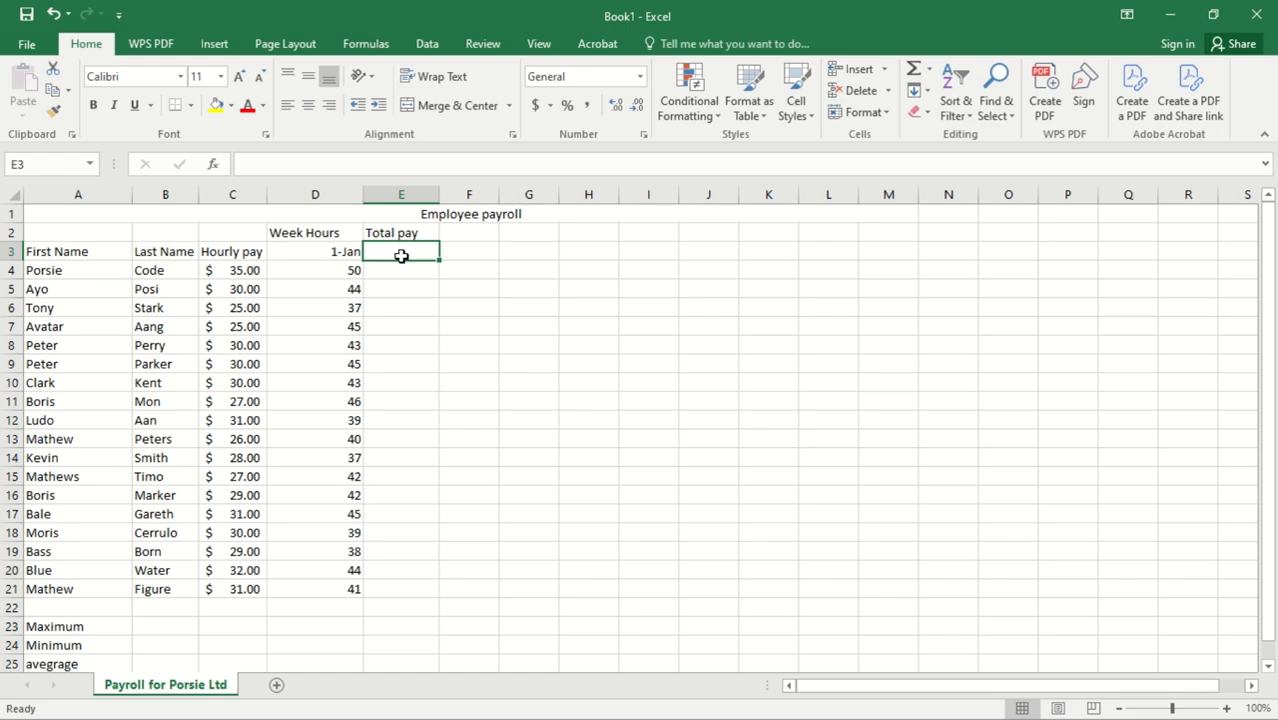
pyautogui.click(250, 271)
pyautogui.click(320, 278)
pyautogui.click(398, 285)
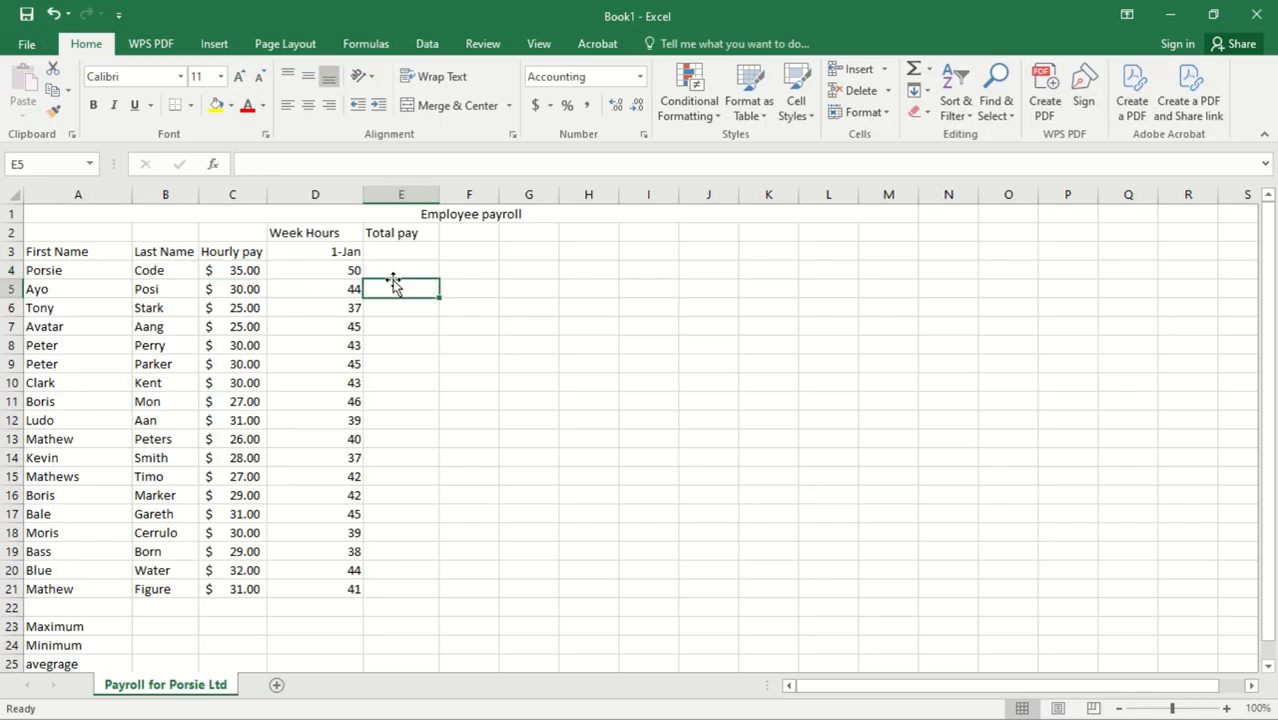
pyautogui.click(230, 278)
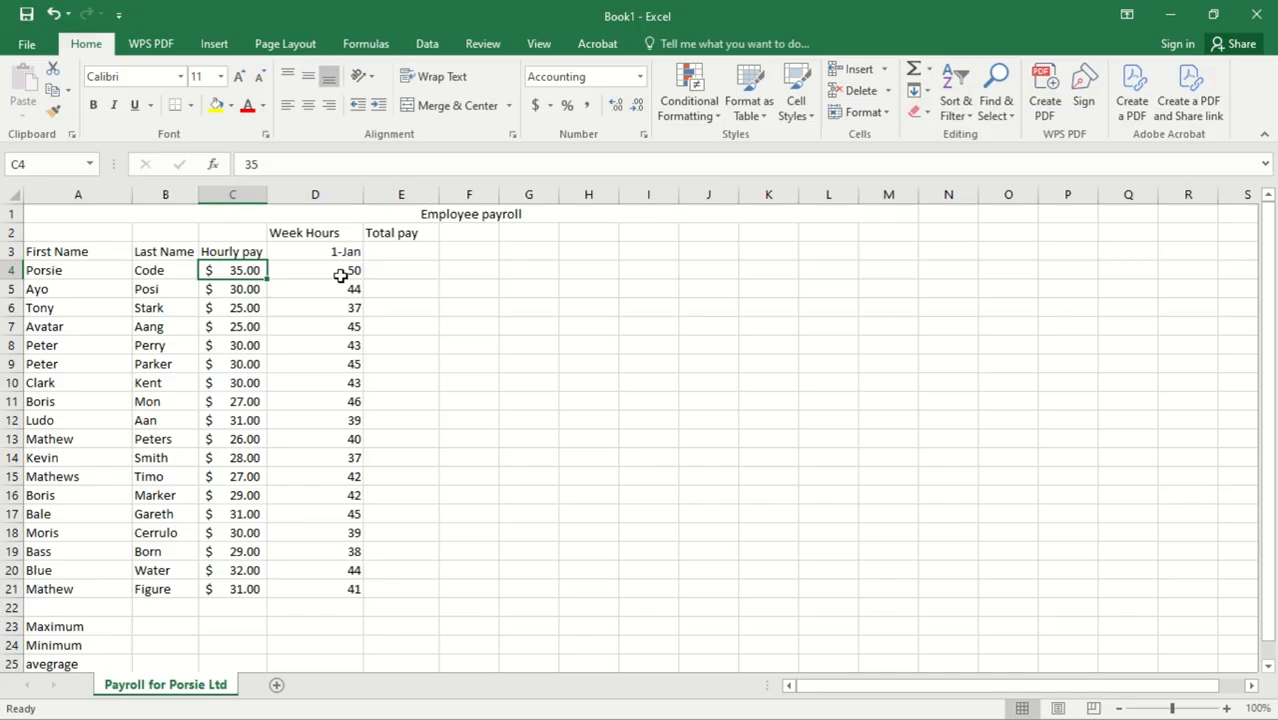
pyautogui.click(340, 276)
pyautogui.doubleClick(408, 273)
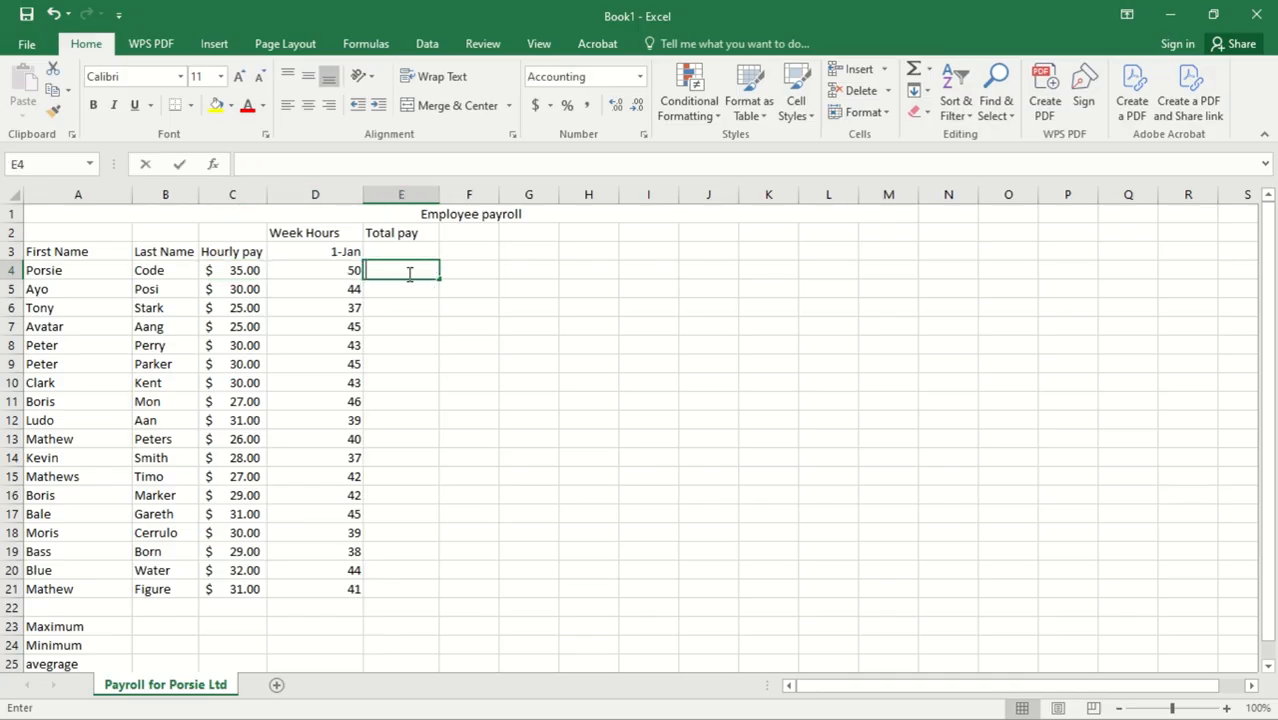
pyautogui.write('=')
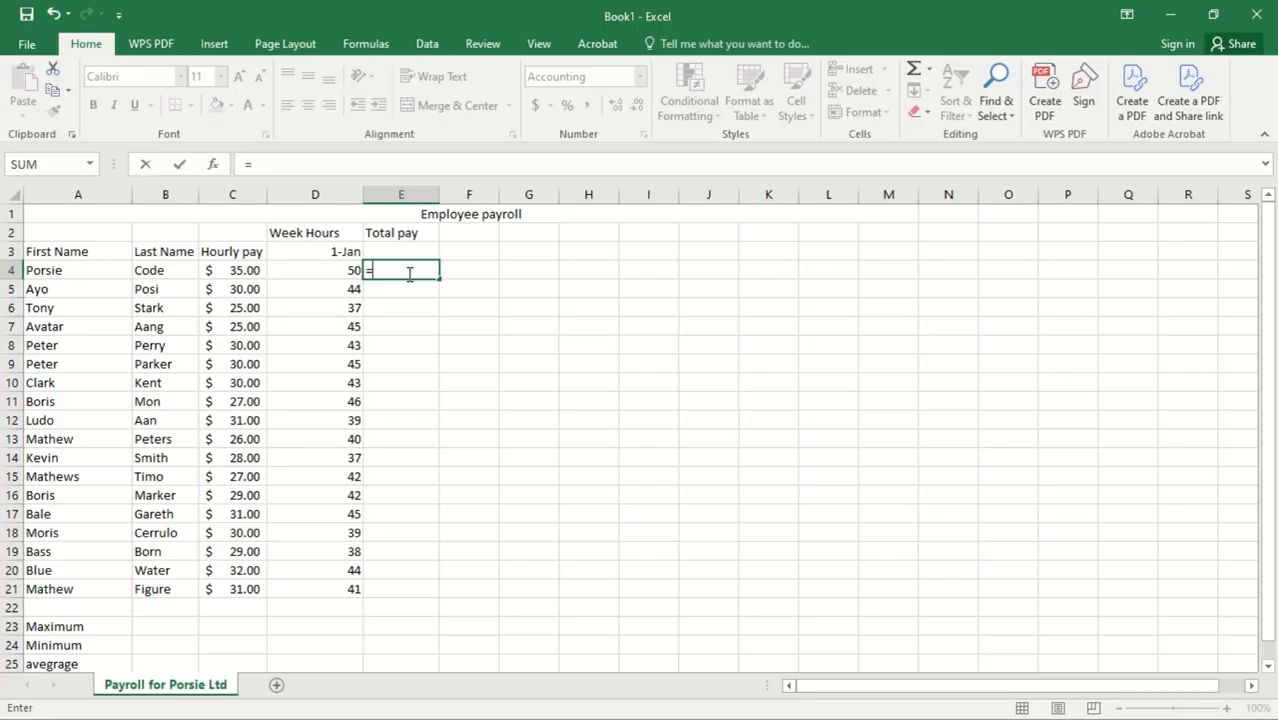
pyautogui.click(241, 271)
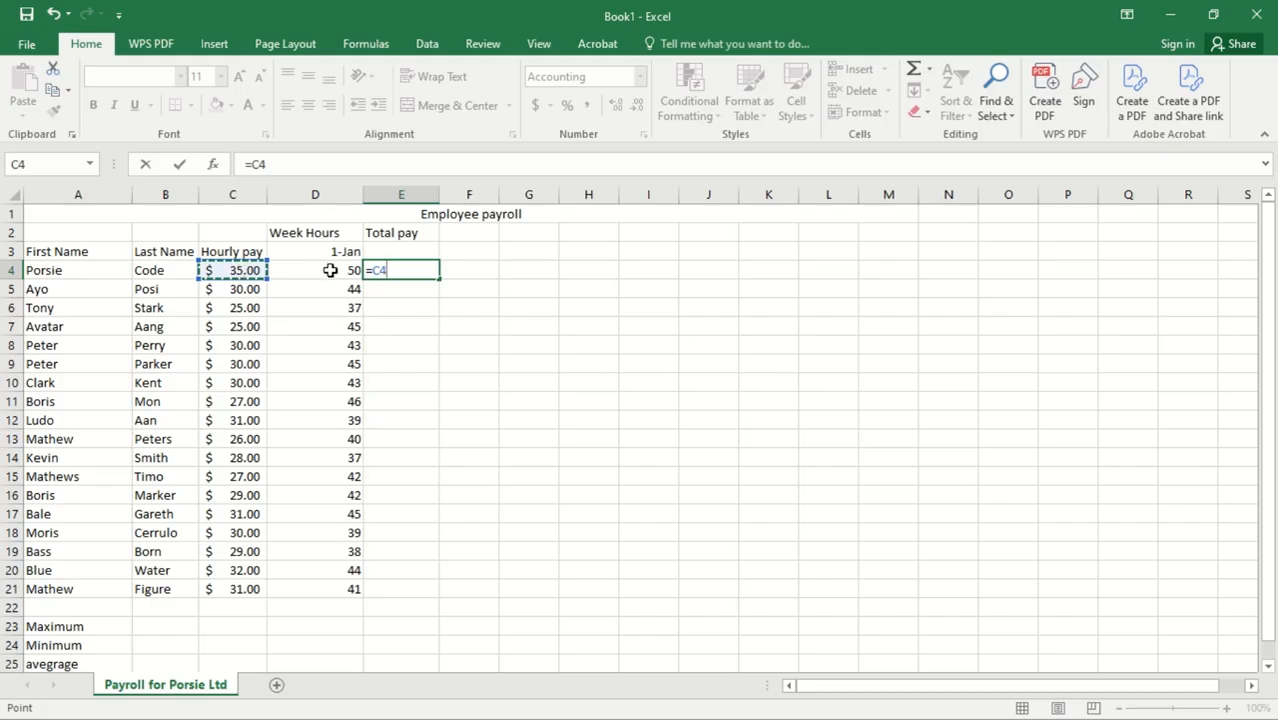
pyautogui.click(330, 270)
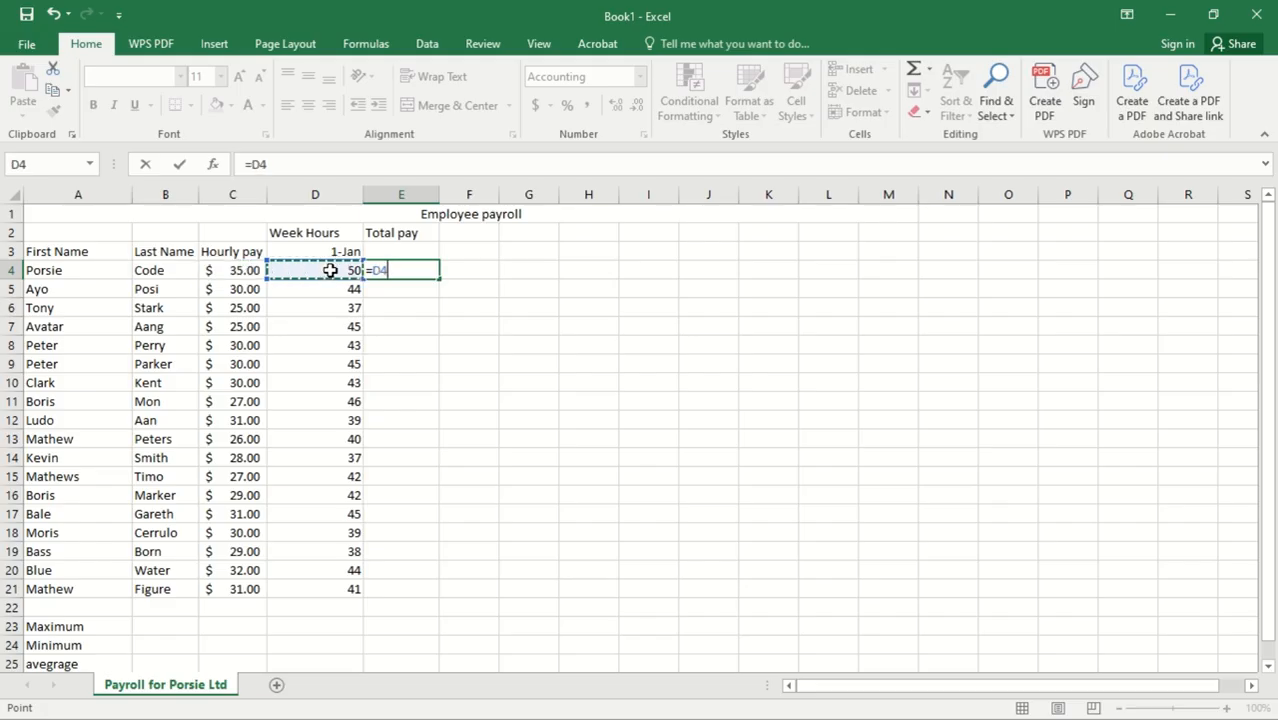
pyautogui.click(245, 270)
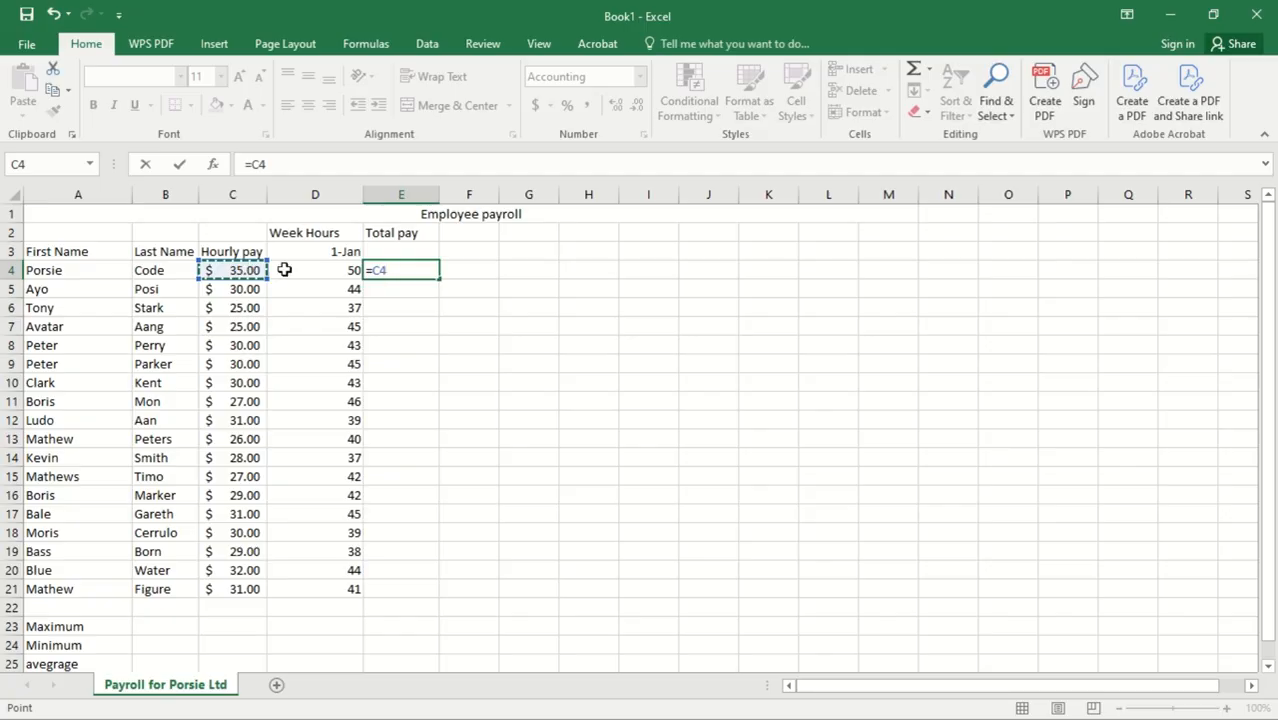
pyautogui.write(',')
pyautogui.click(308, 272)
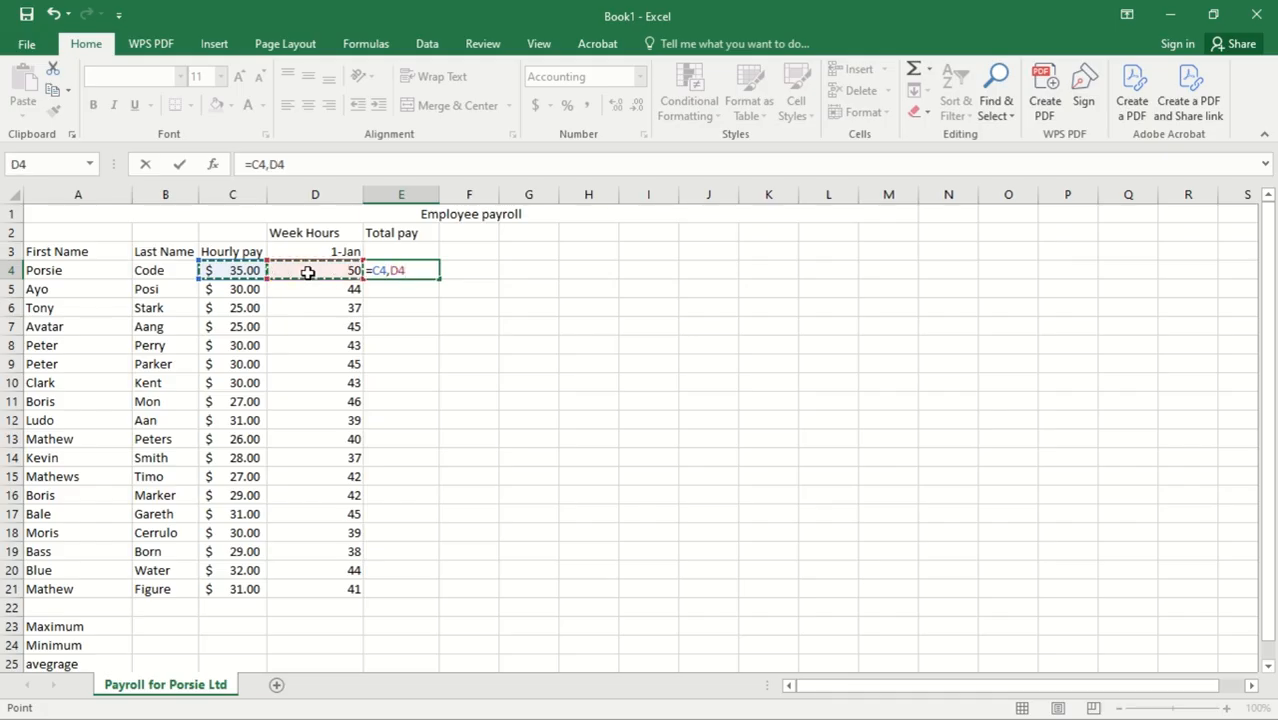
pyautogui.press('BackSpace')
pyautogui.press('BackSpace')
pyautogui.press('BackSpace')
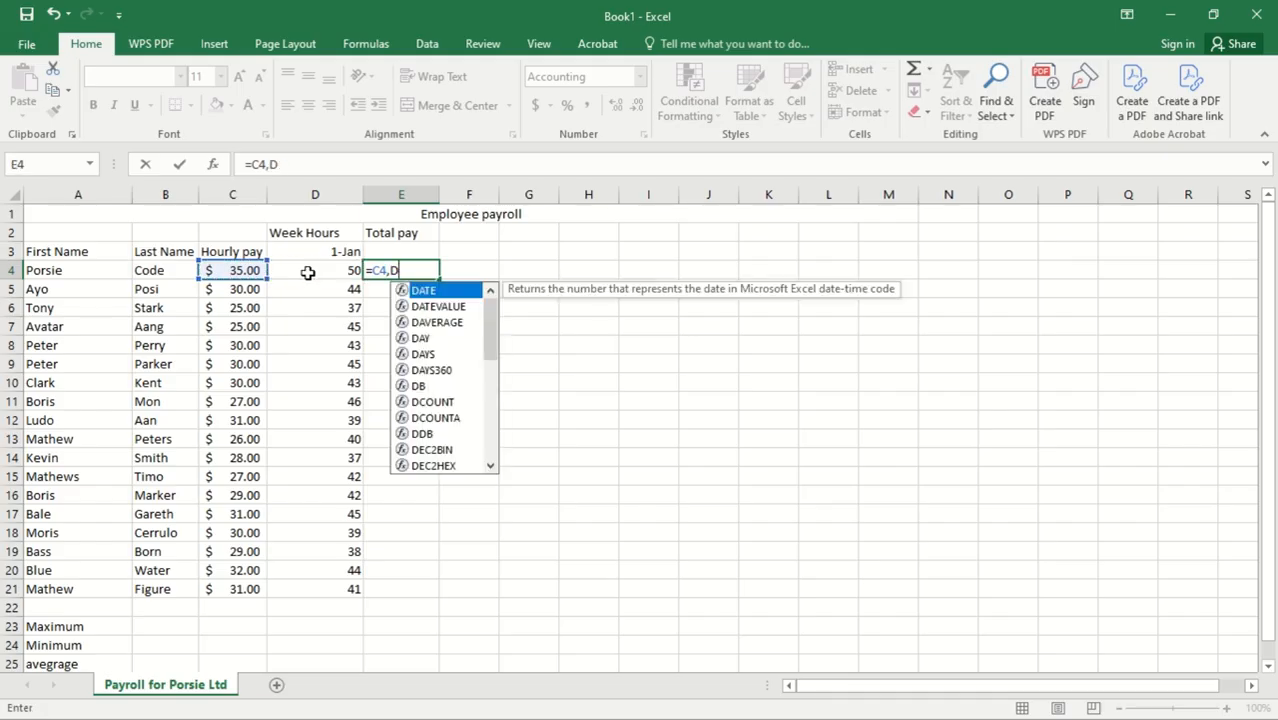
pyautogui.press('BackSpace')
pyautogui.press('BackSpace')
pyautogui.press('BackSpace')
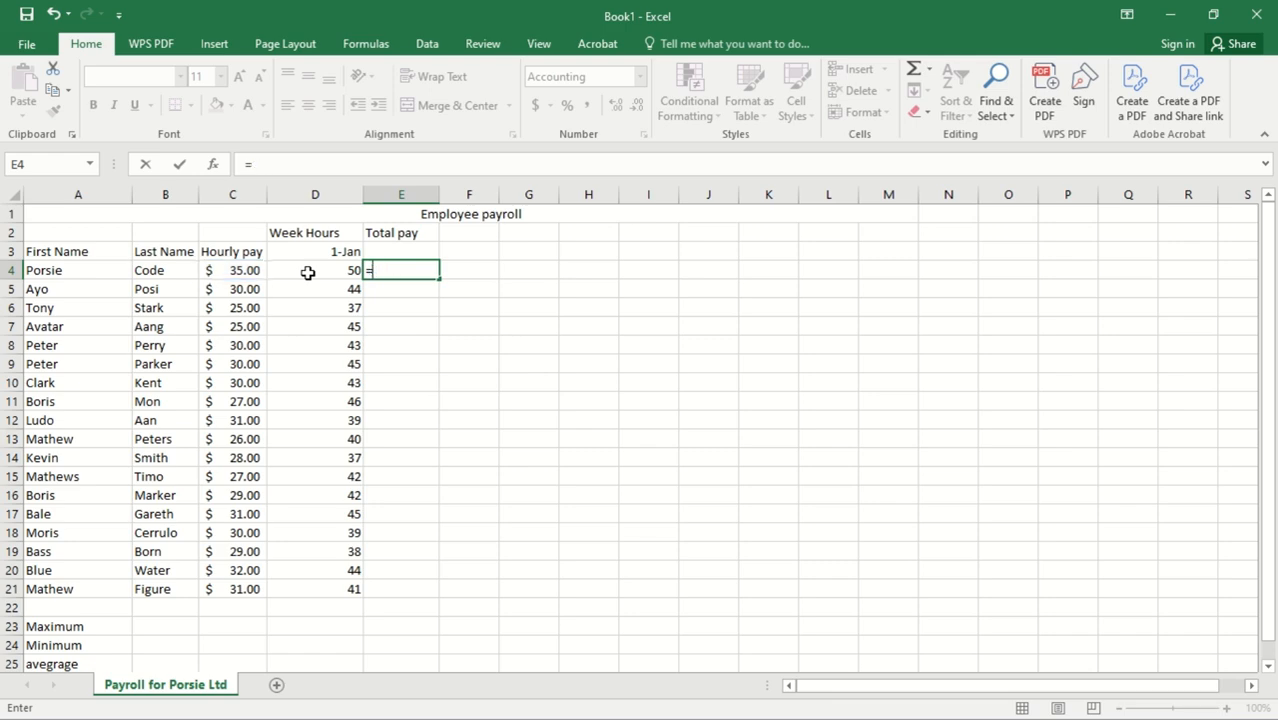
# Step: Enter the total pay formula =C4*D4 in E4 and fill it down to E21
pyautogui.write('=')
pyautogui.click(245, 272)
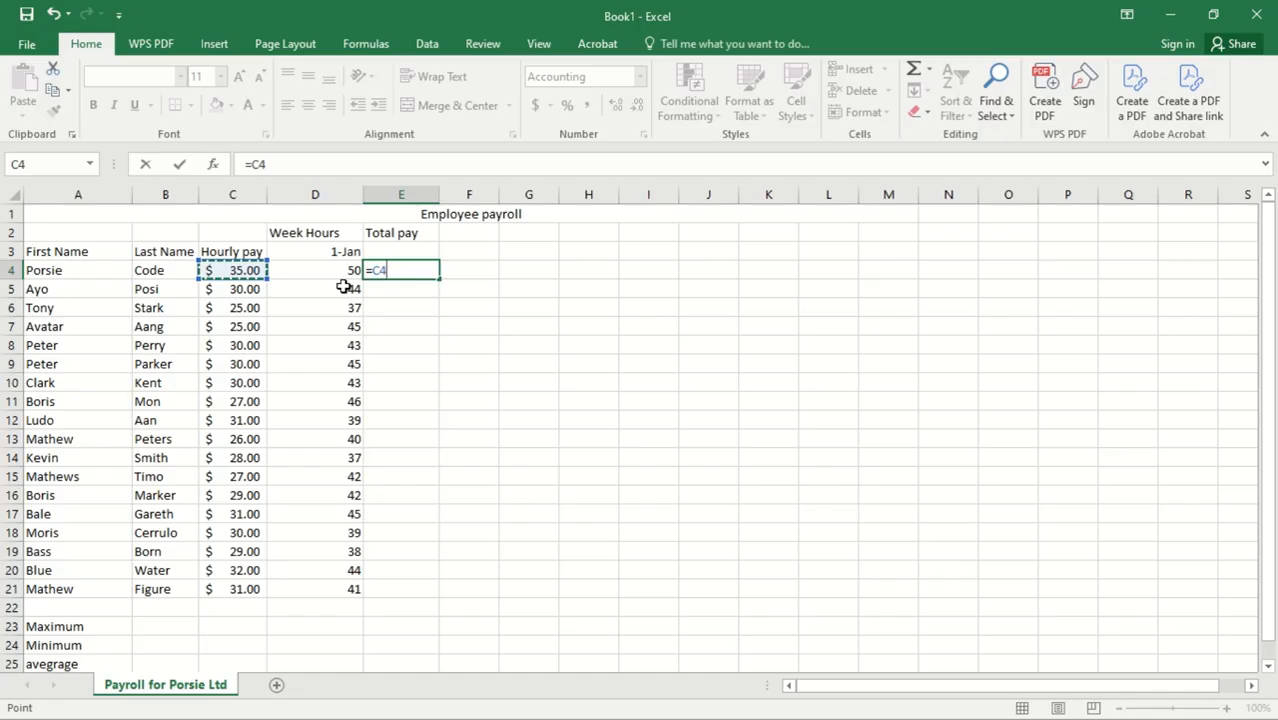
pyautogui.write('*')
pyautogui.click(321, 269)
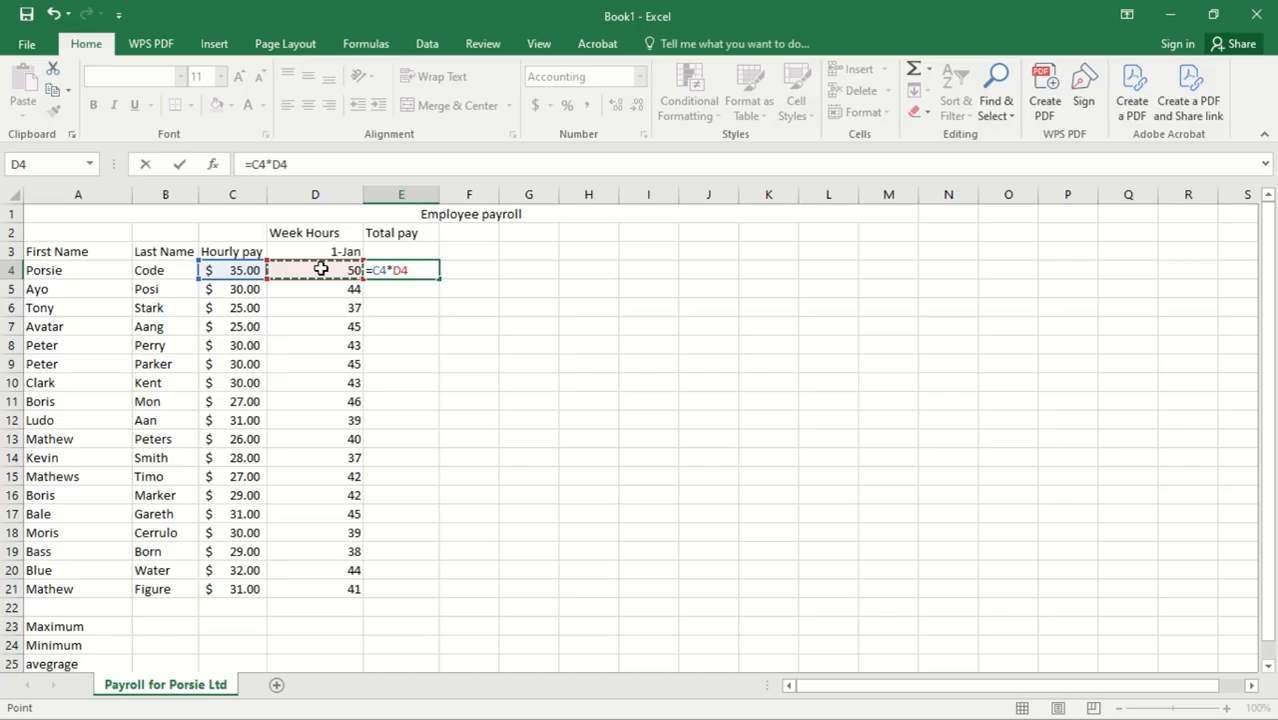
pyautogui.press('Return')
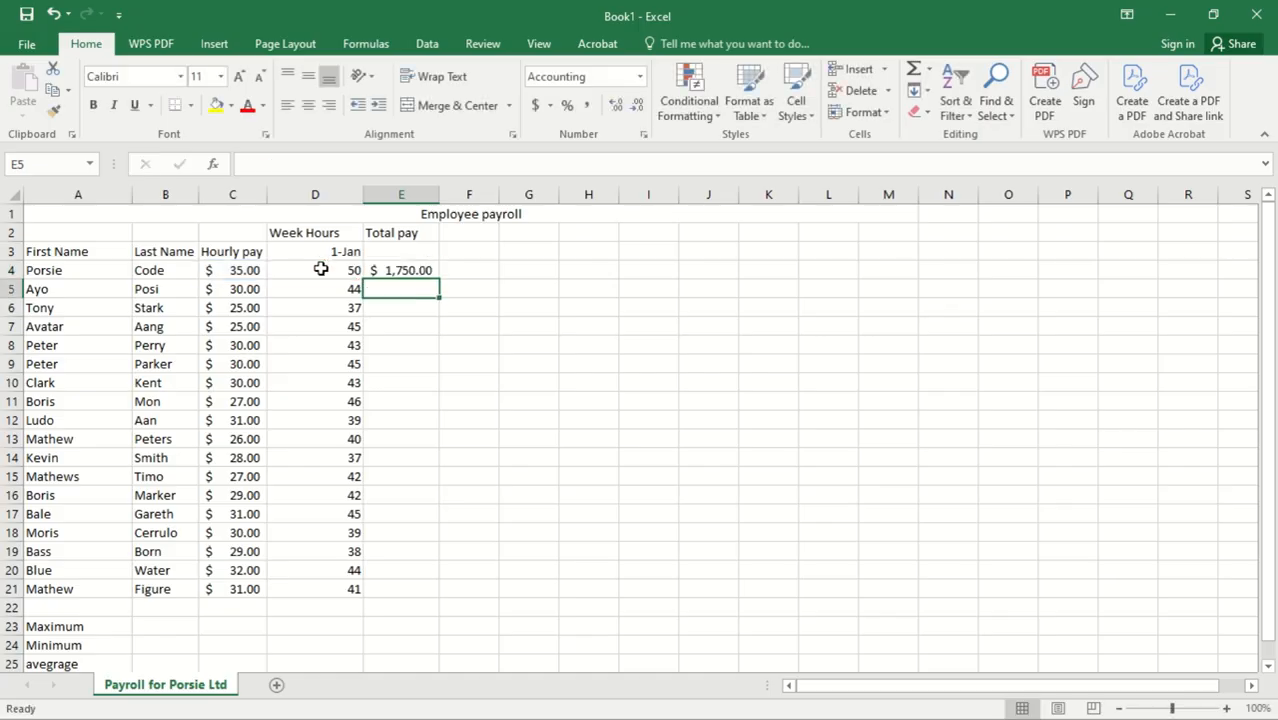
pyautogui.click(402, 270)
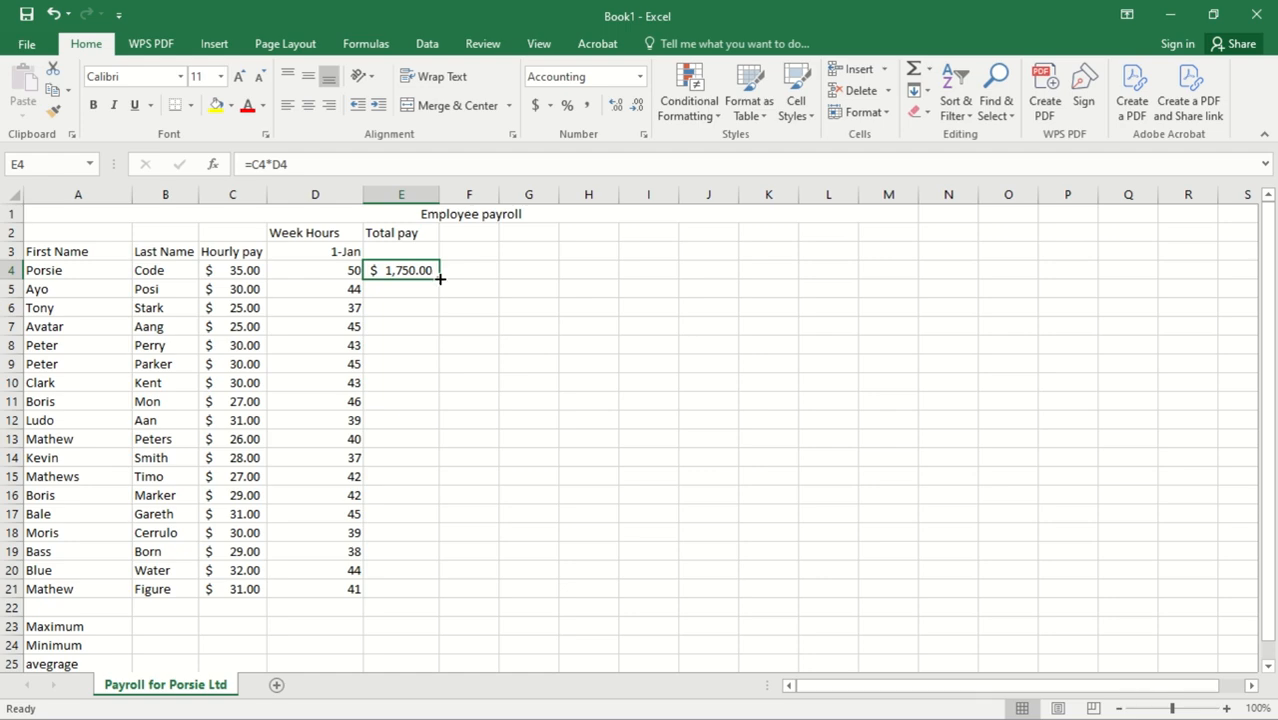
pyautogui.doubleClick(440, 279)
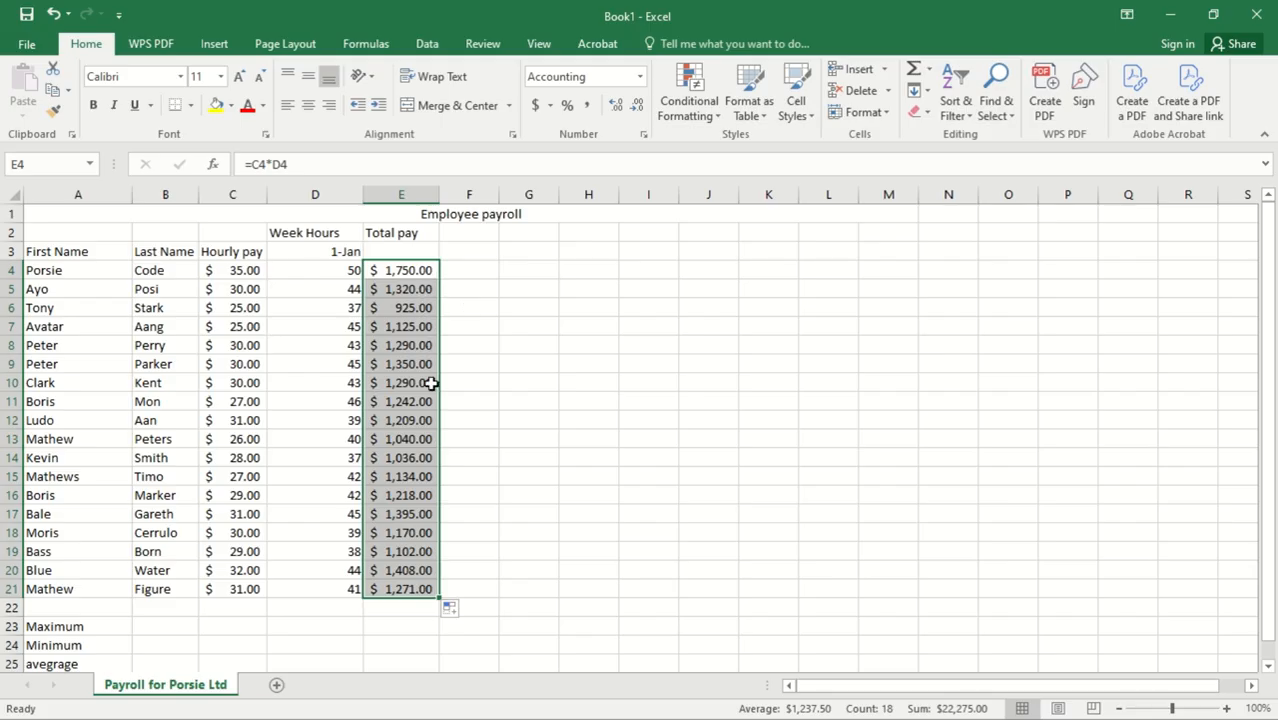
pyautogui.click(422, 271)
pyautogui.moveTo(441, 278); pyautogui.dragTo(435, 600)
pyautogui.click(147, 270)
pyautogui.click(245, 272)
pyautogui.click(298, 288)
pyautogui.click(390, 272)
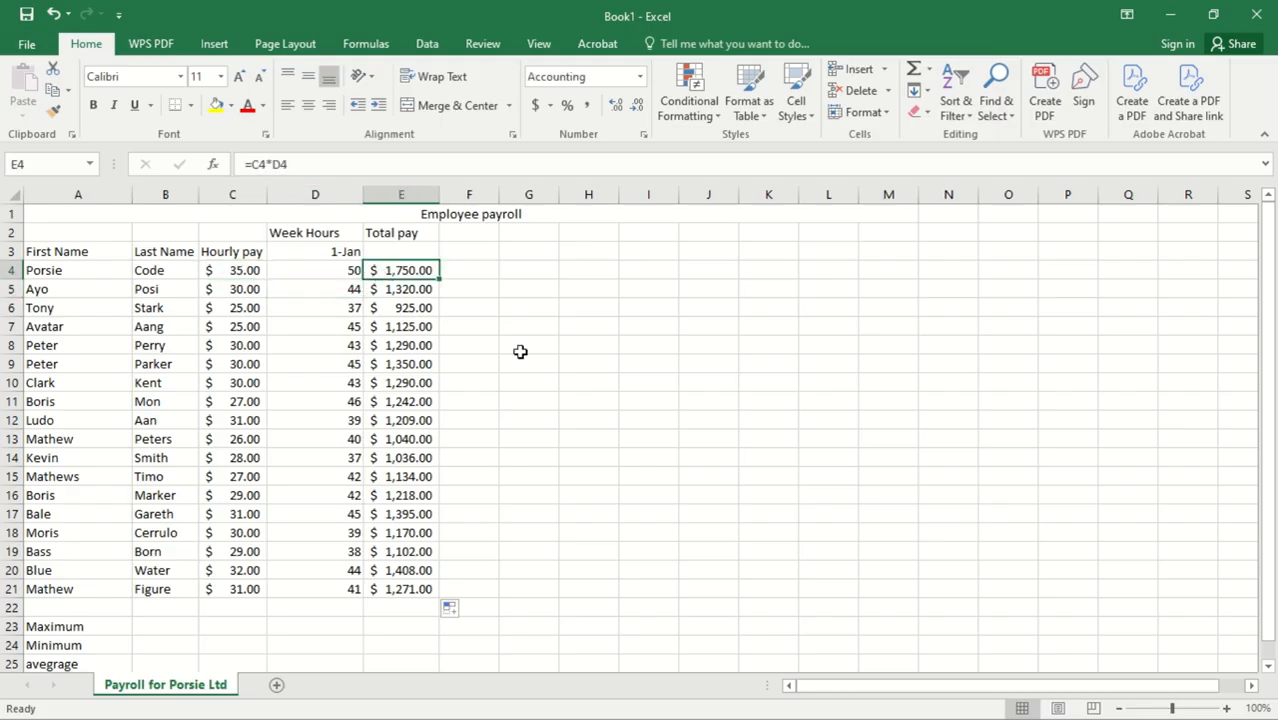
pyautogui.moveTo(1274, 384); pyautogui.dragTo(1274, 412)
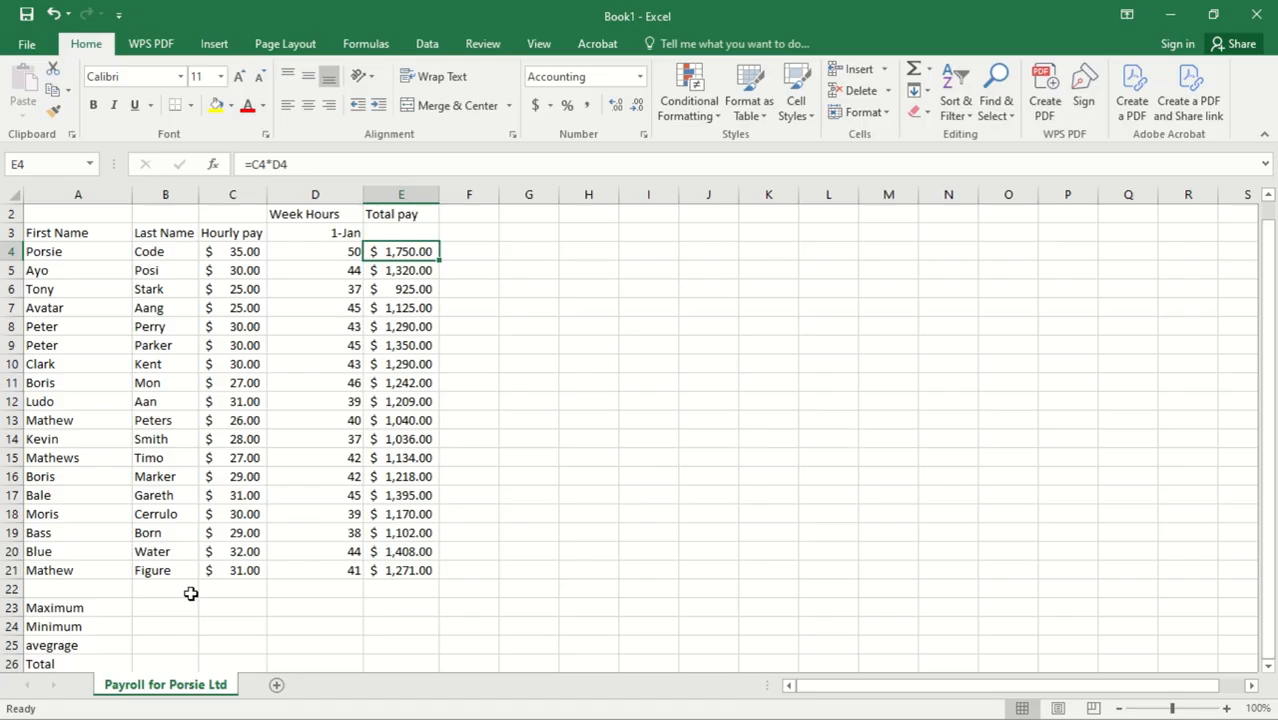
# Step: Enter =MAX(C4:C21) in C23 to calculate the maximum hourly pay
pyautogui.click(225, 617)
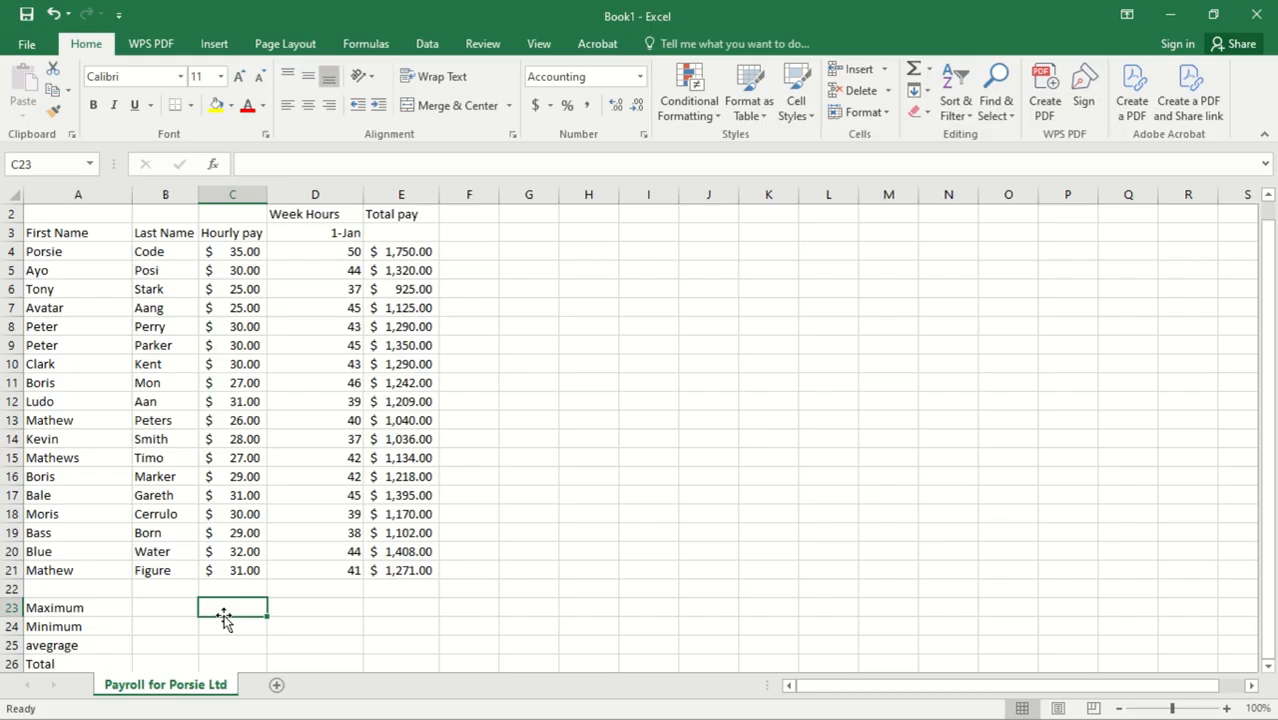
pyautogui.doubleClick(225, 612)
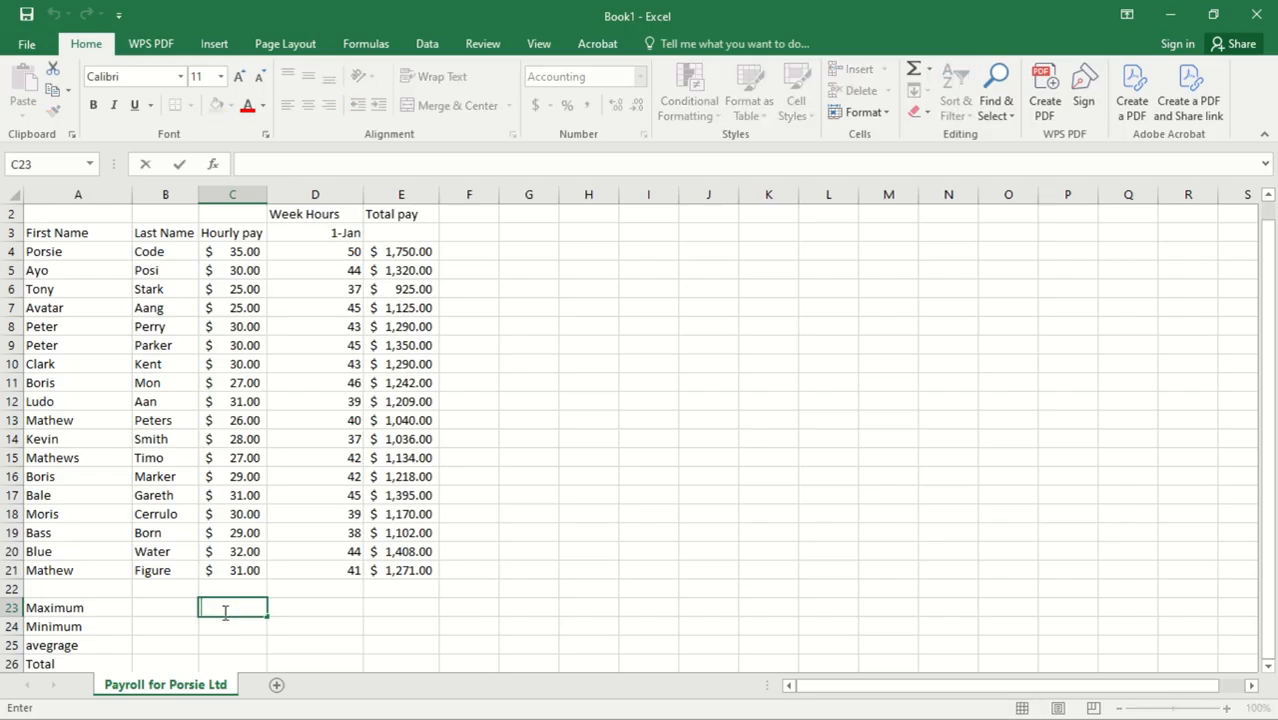
pyautogui.write('m')
pyautogui.press('BackSpace')
pyautogui.write('=')
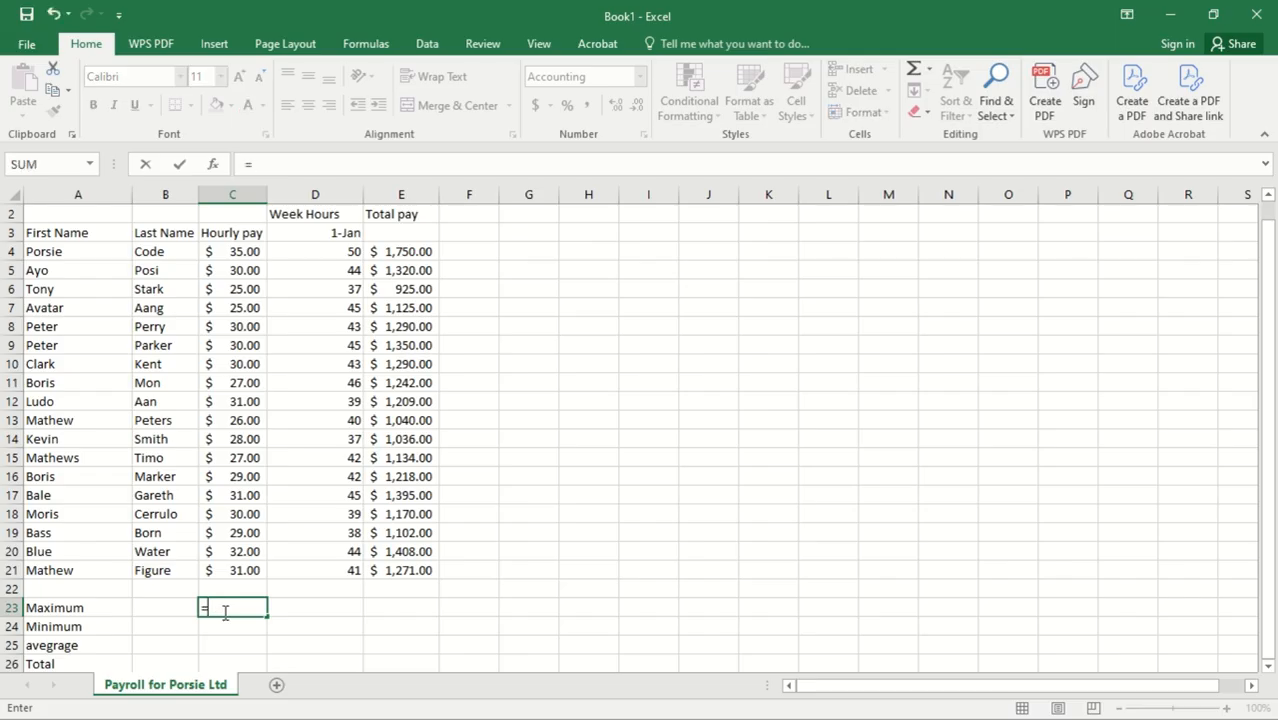
pyautogui.write('max')
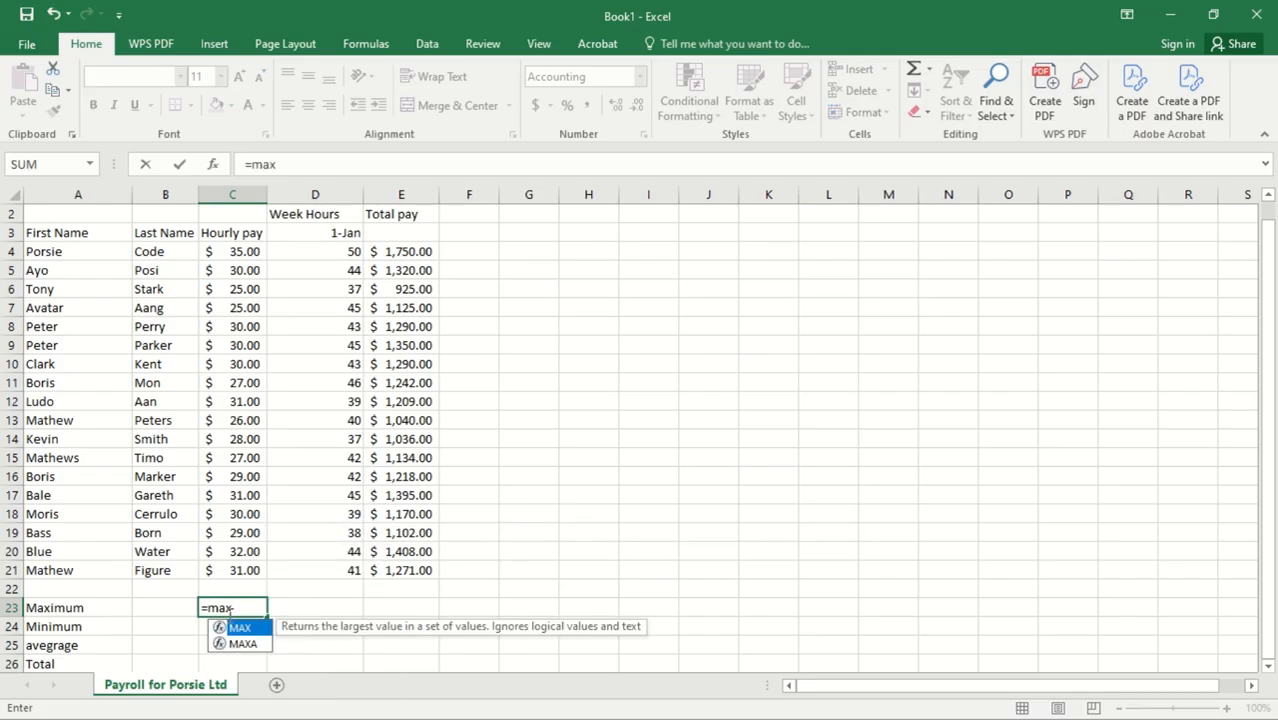
pyautogui.doubleClick(240, 627)
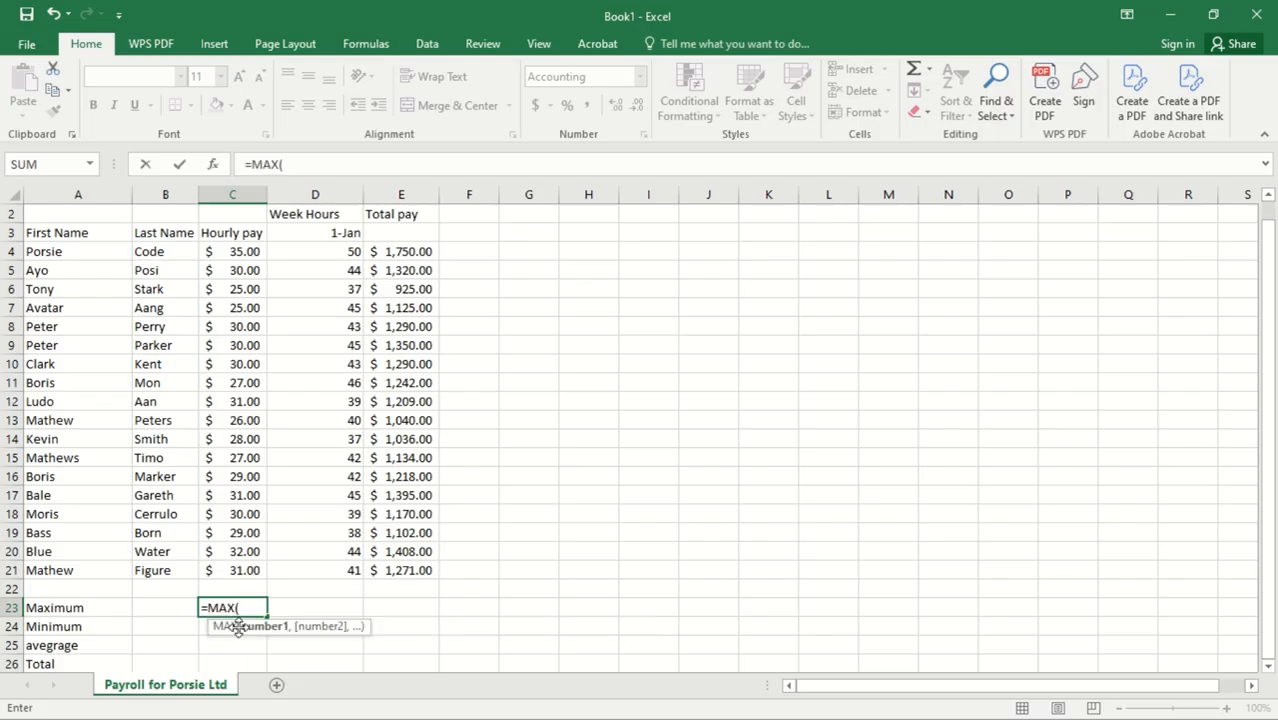
pyautogui.click(247, 256)
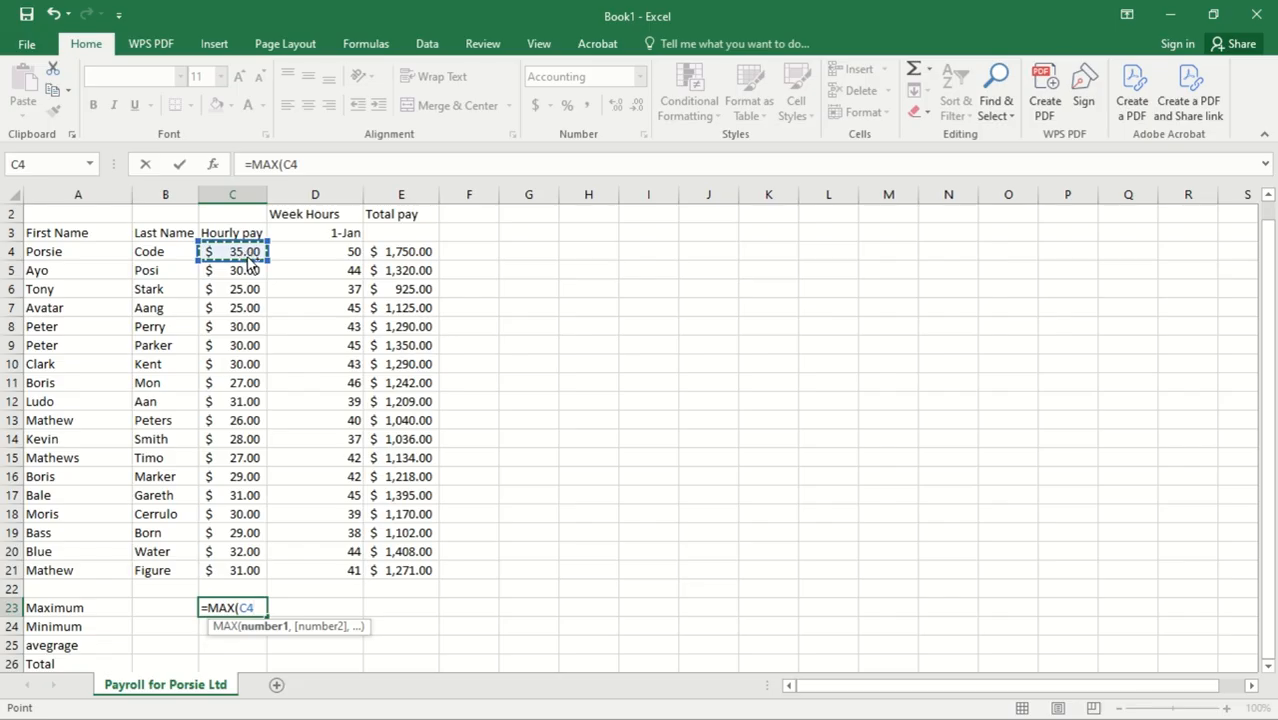
pyautogui.hotkey('ctrl', 'shift', 'Down')
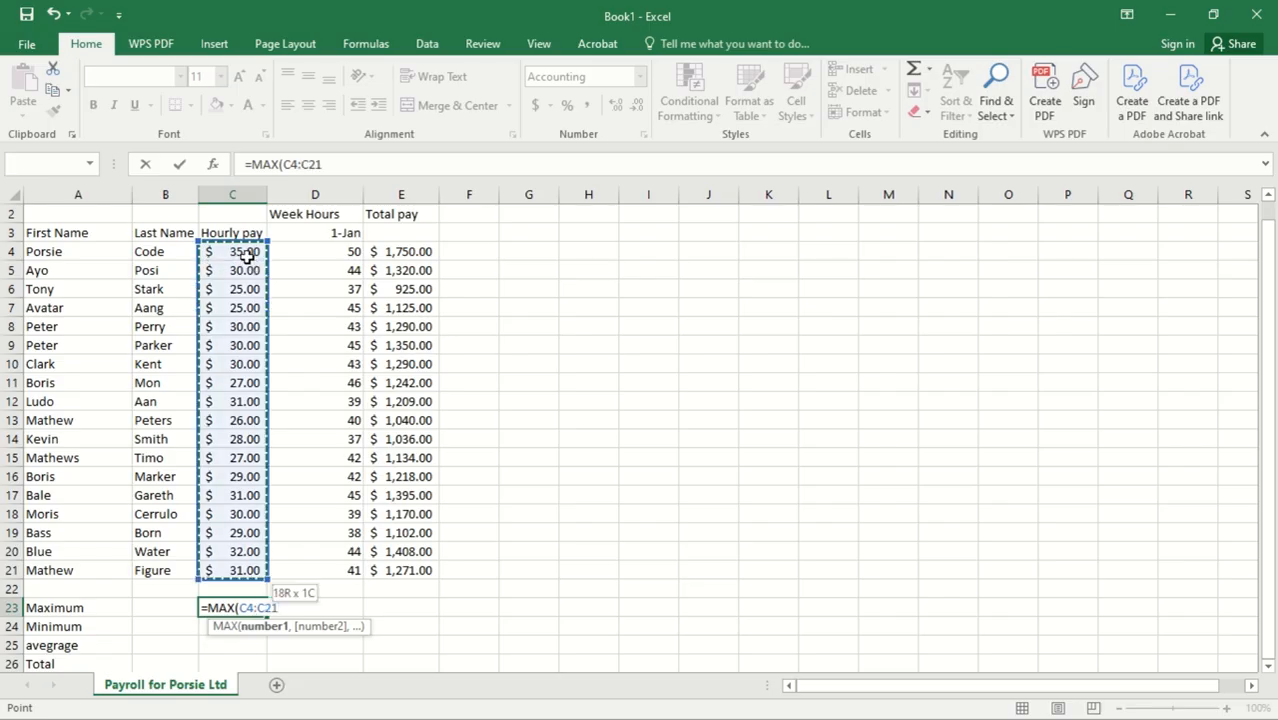
pyautogui.write(')')
pyautogui.press('Return')
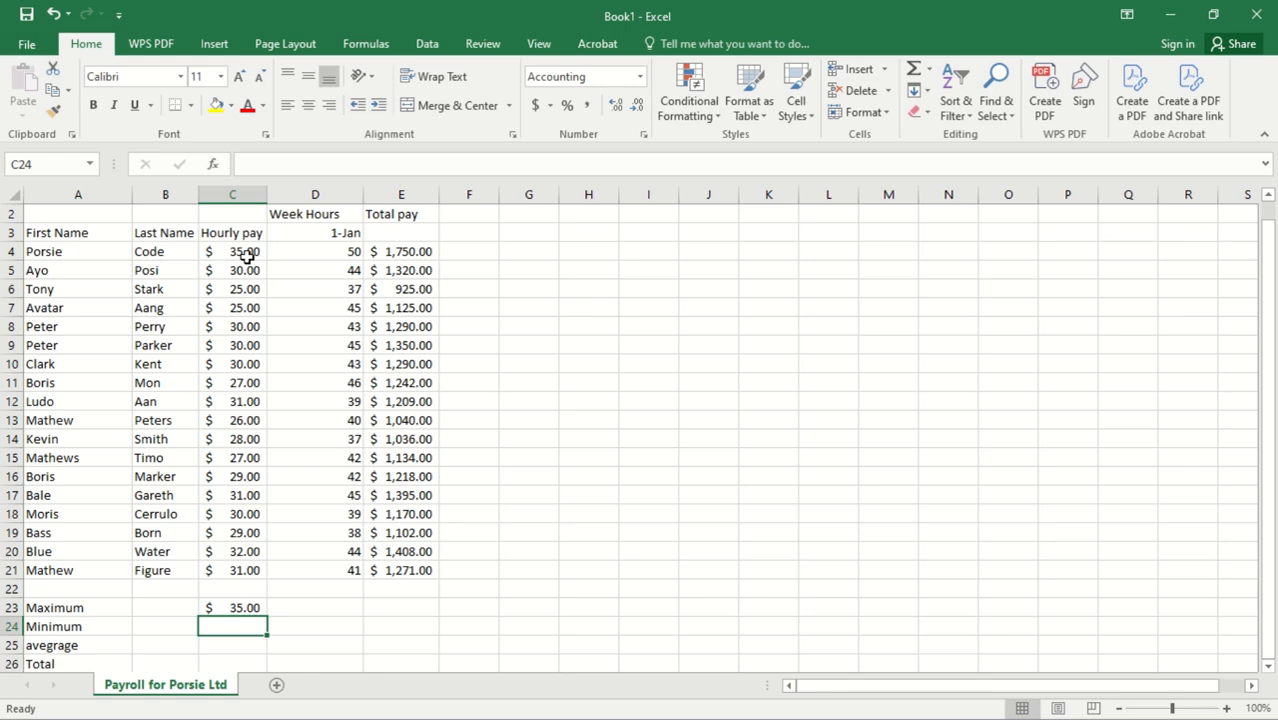
# Step: Enter =MIN(C4:C21) in C24 to calculate the minimum hourly pay
pyautogui.doubleClick(231, 627)
pyautogui.write('=min')
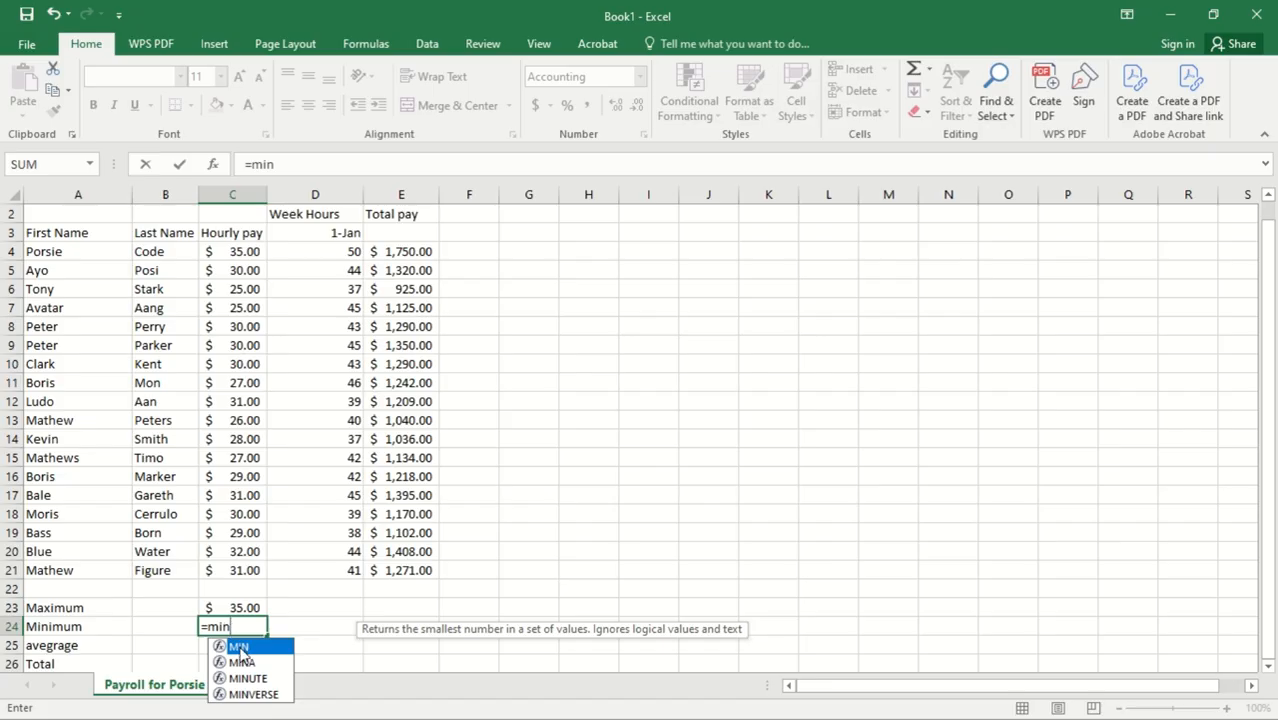
pyautogui.doubleClick(240, 648)
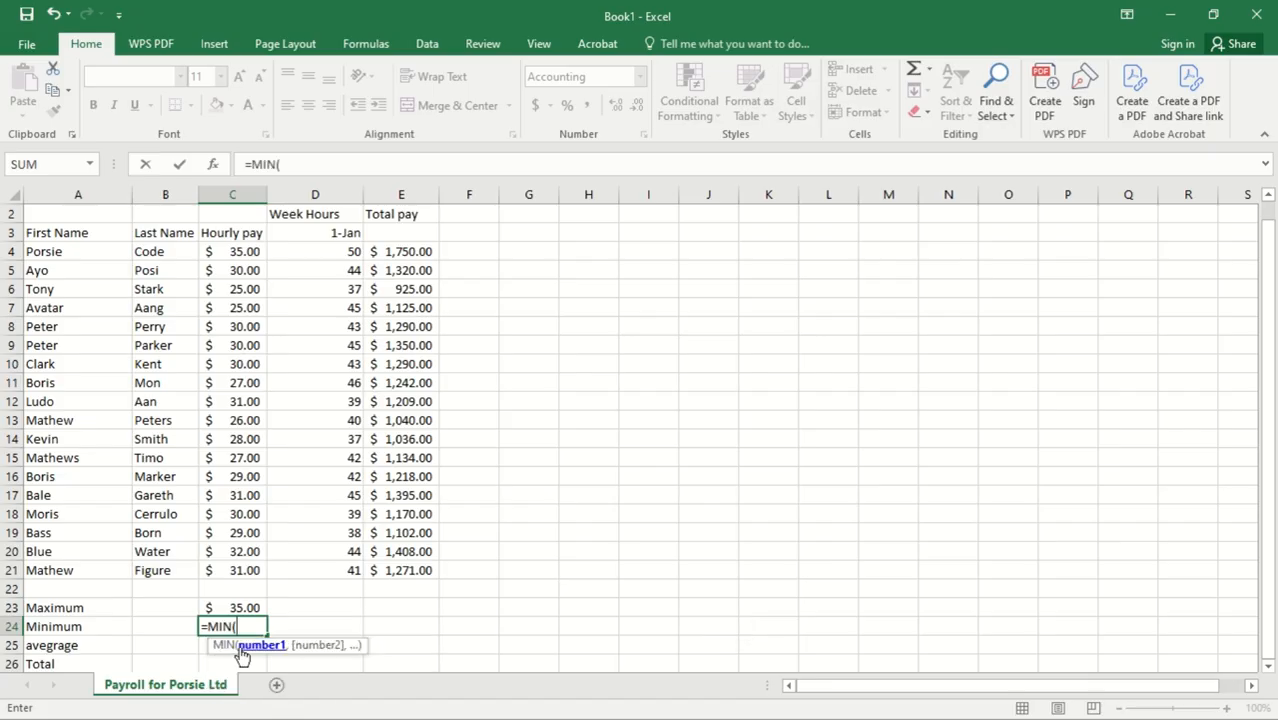
pyautogui.click(248, 250)
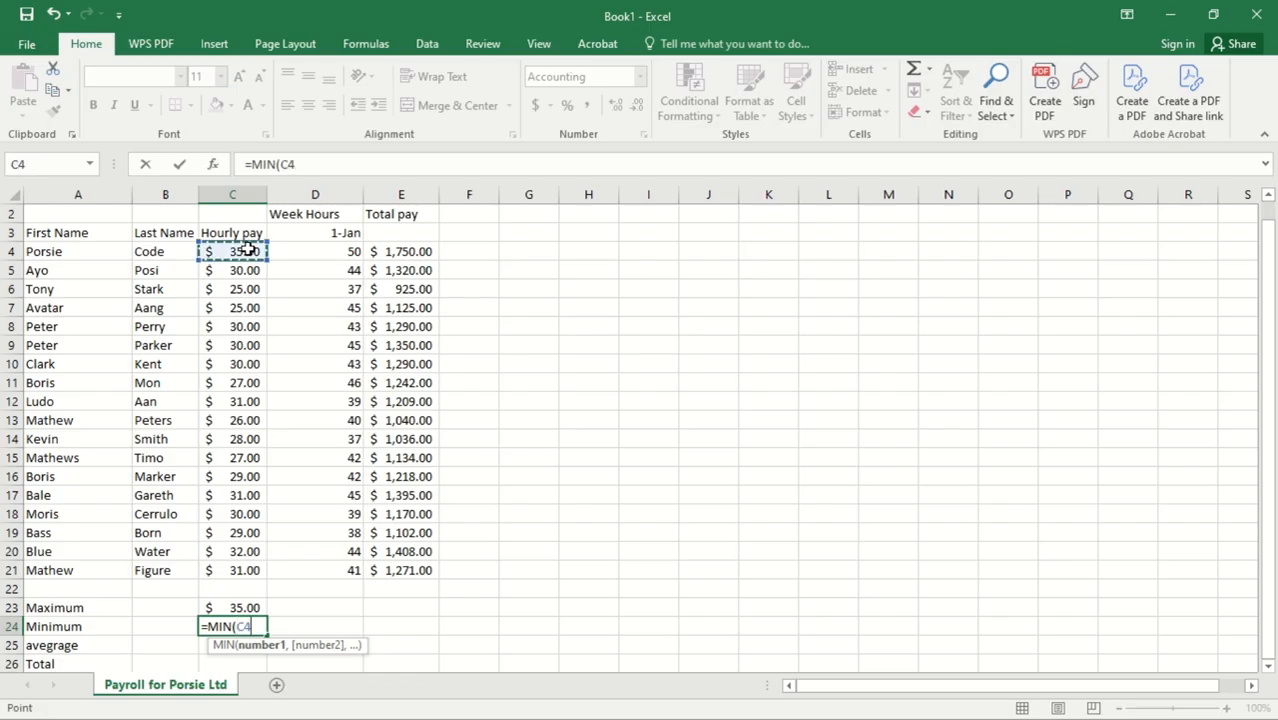
pyautogui.hotkey('ctrl', 'shift', 'Down')
pyautogui.press('Return')
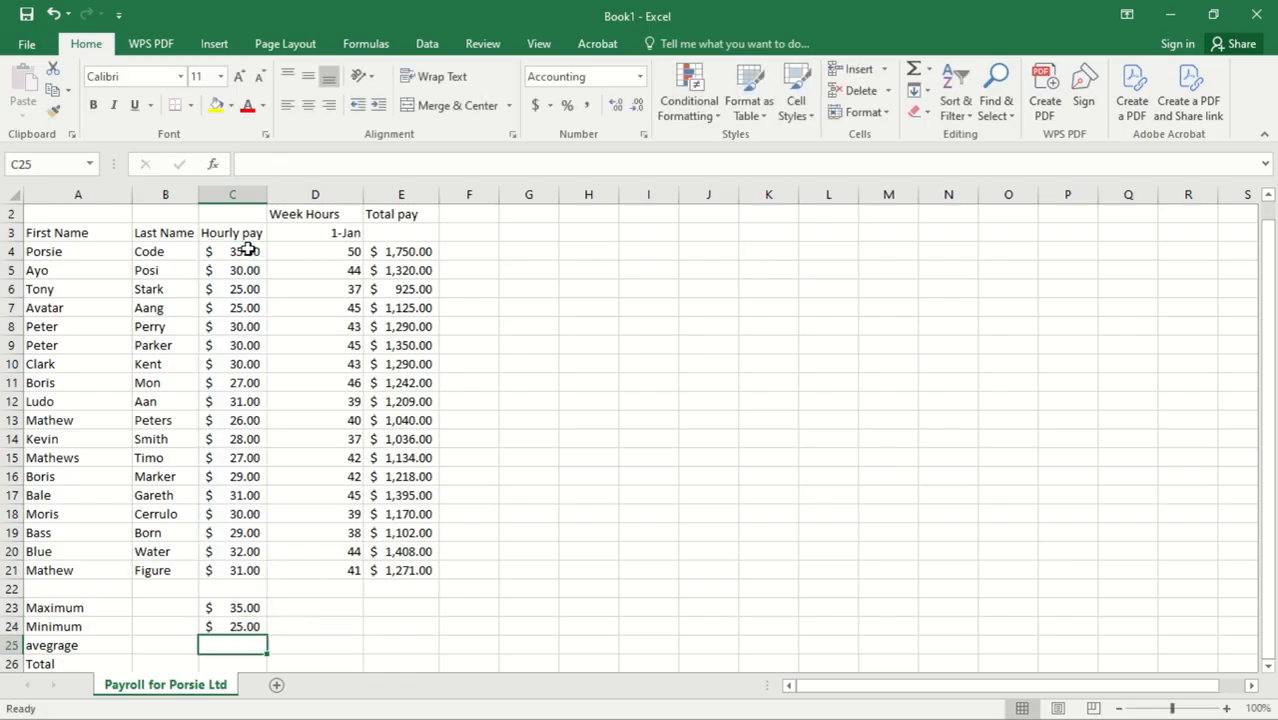
# Step: Enter =AVERAGE(C4:C21) in C25 to calculate the average hourly pay
pyautogui.doubleClick(221, 647)
pyautogui.write('=ave')
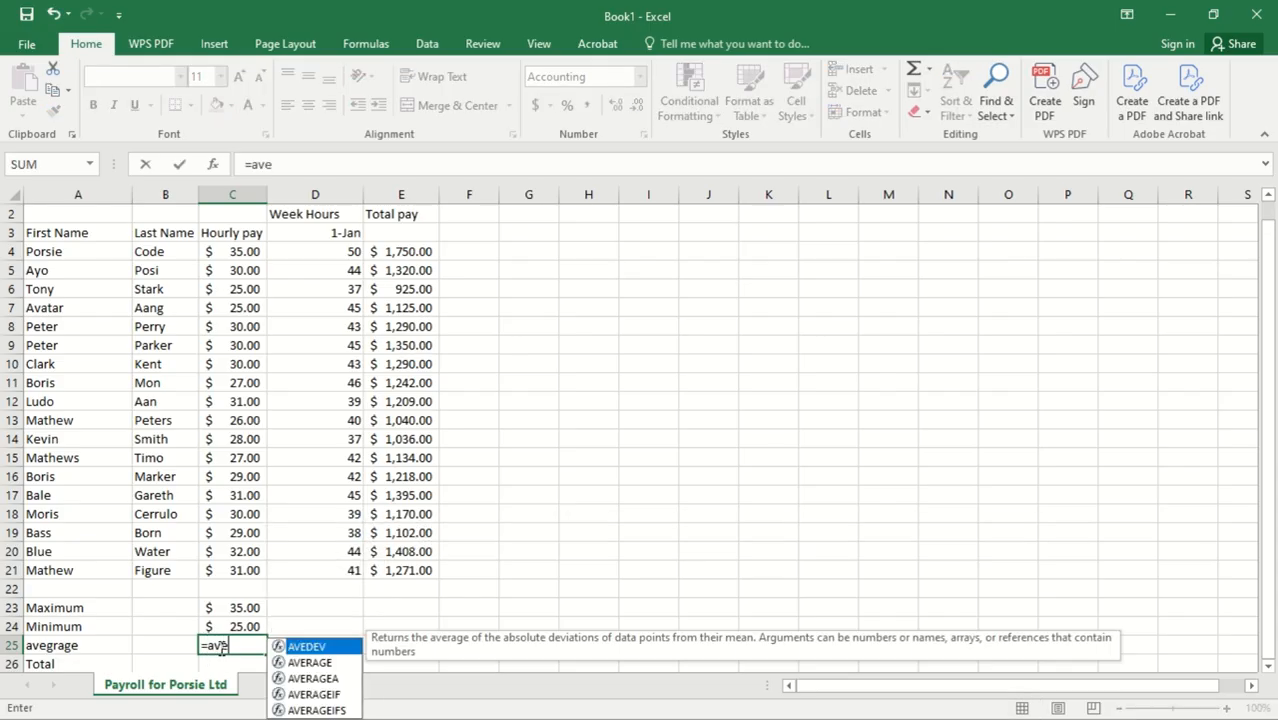
pyautogui.click(320, 664)
pyautogui.doubleClick(310, 663)
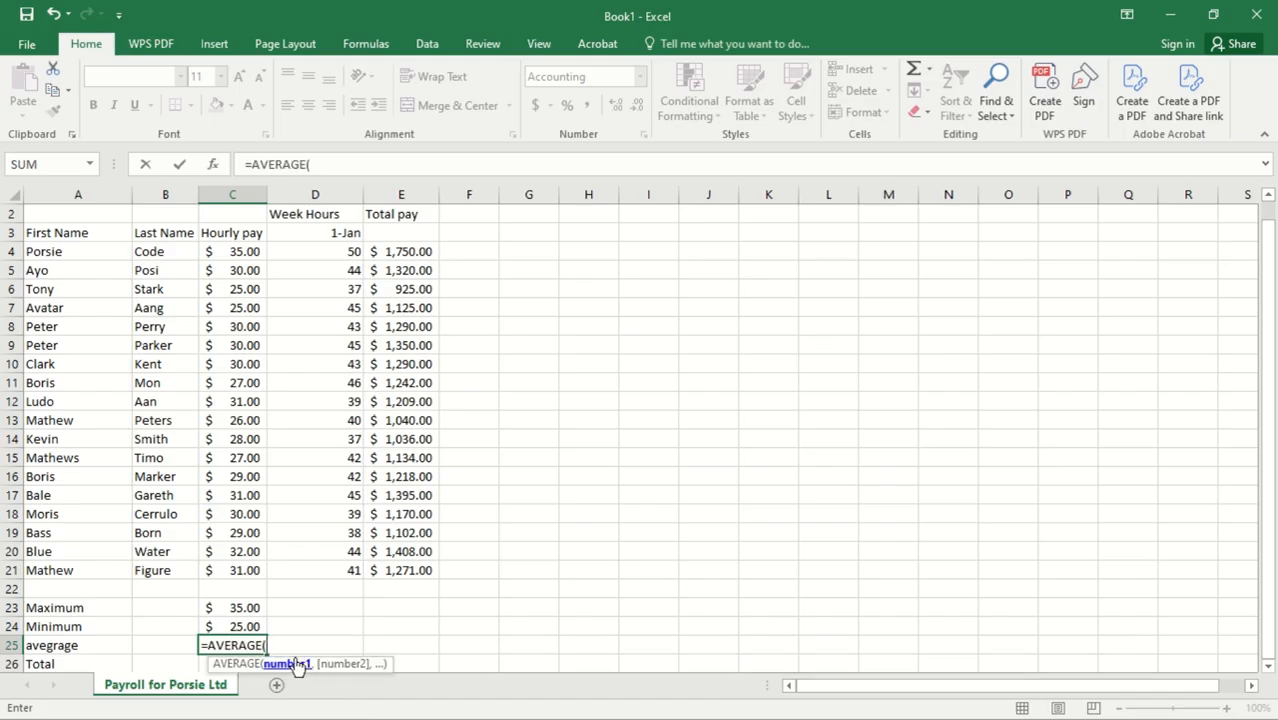
pyautogui.click(230, 248)
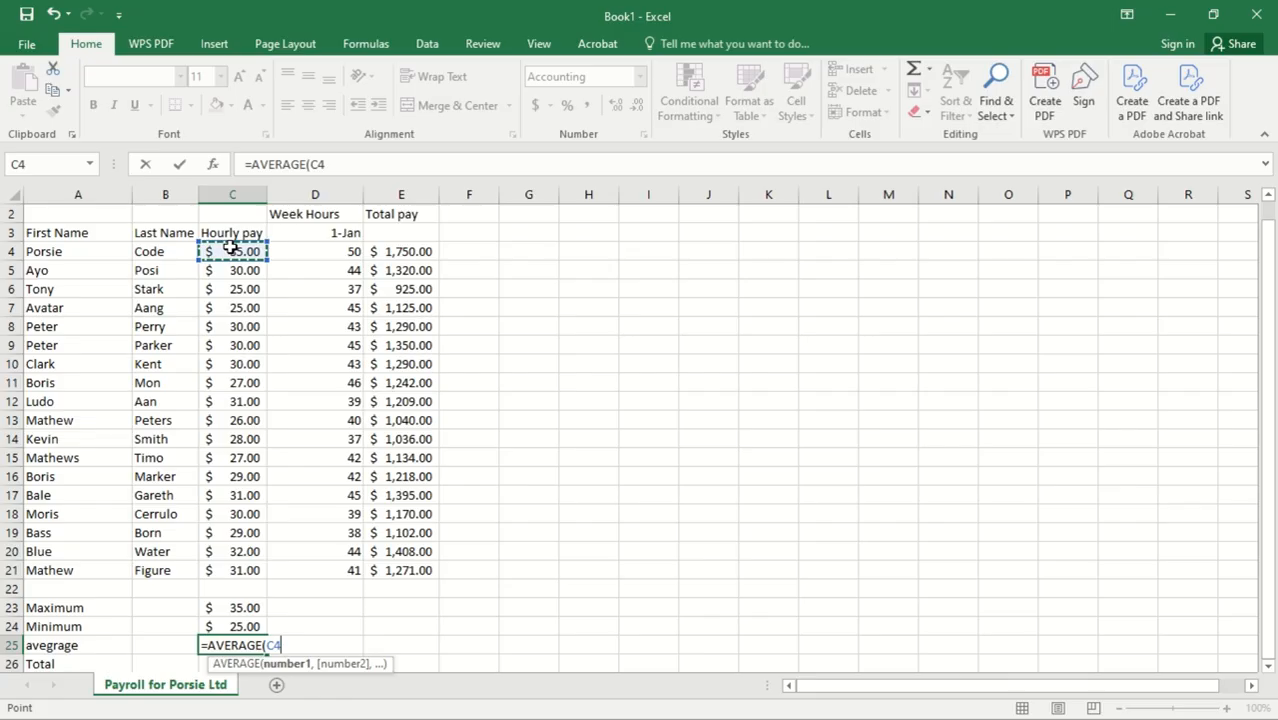
pyautogui.hotkey('ctrl', 'shift', 'Down')
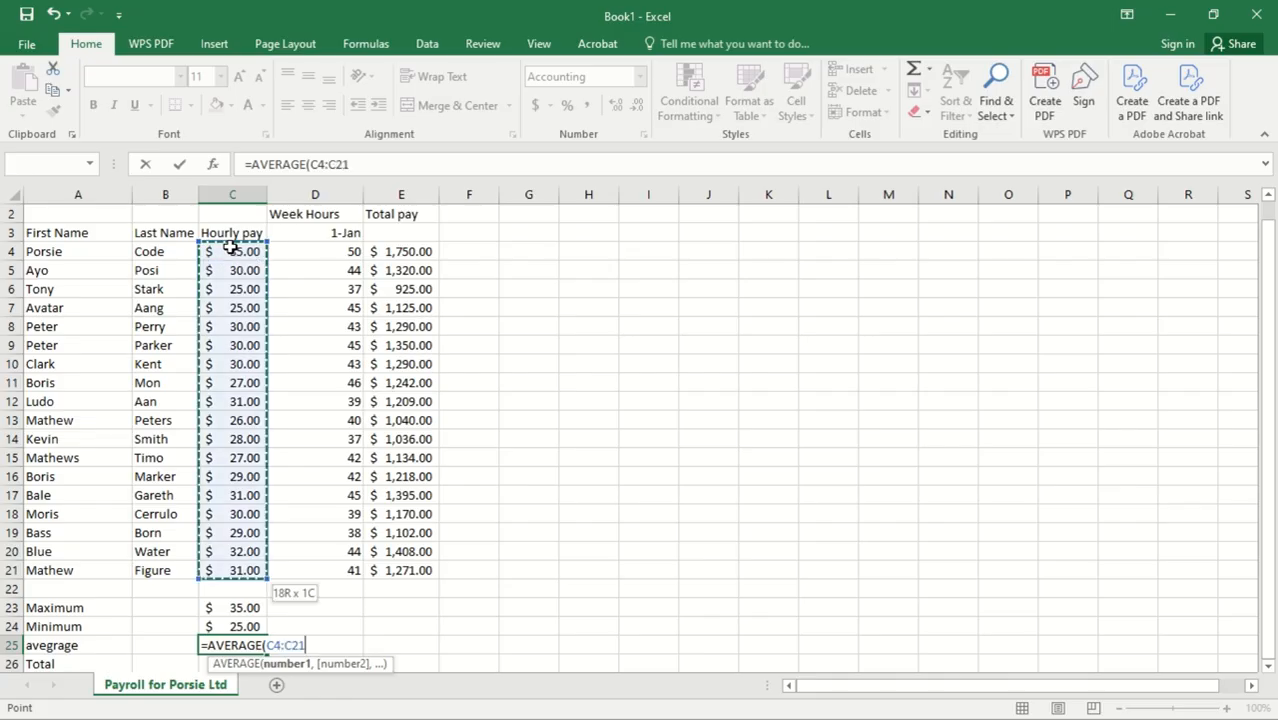
pyautogui.press('Return')
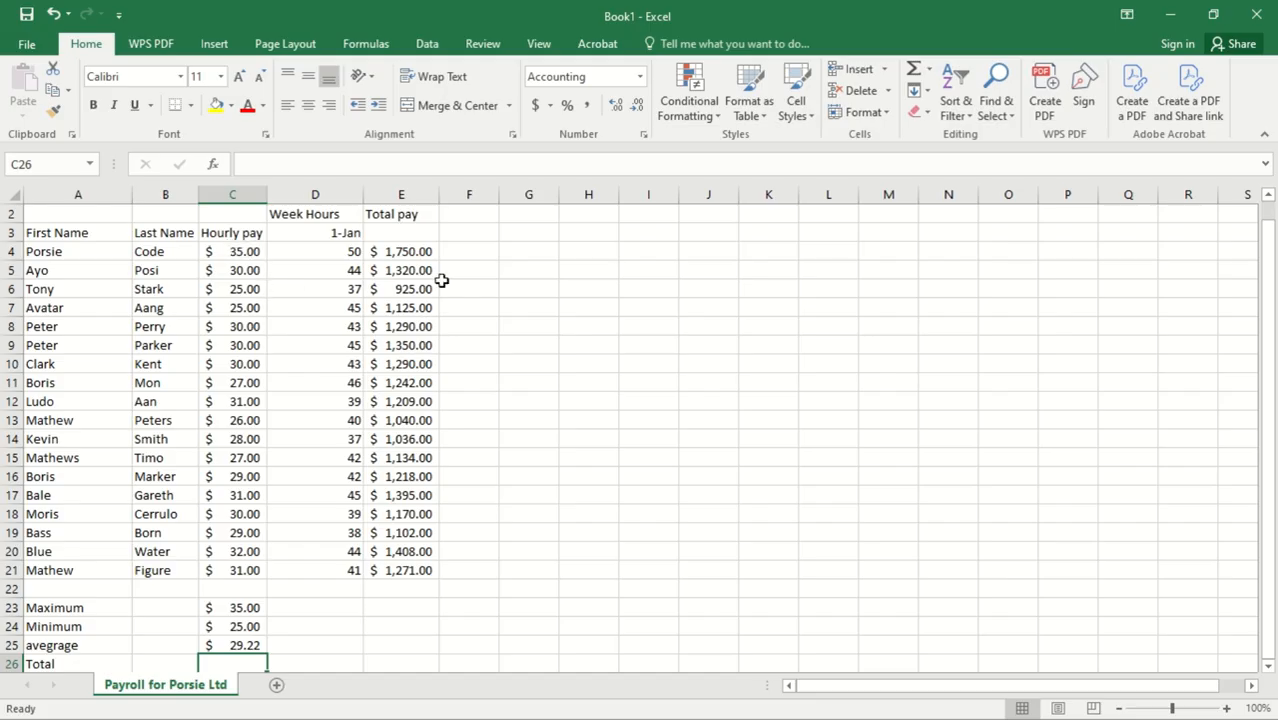
# Step: Enter =SUM(C4:C21) in C26 to calculate the total of the hourly pay column
pyautogui.doubleClick(238, 663)
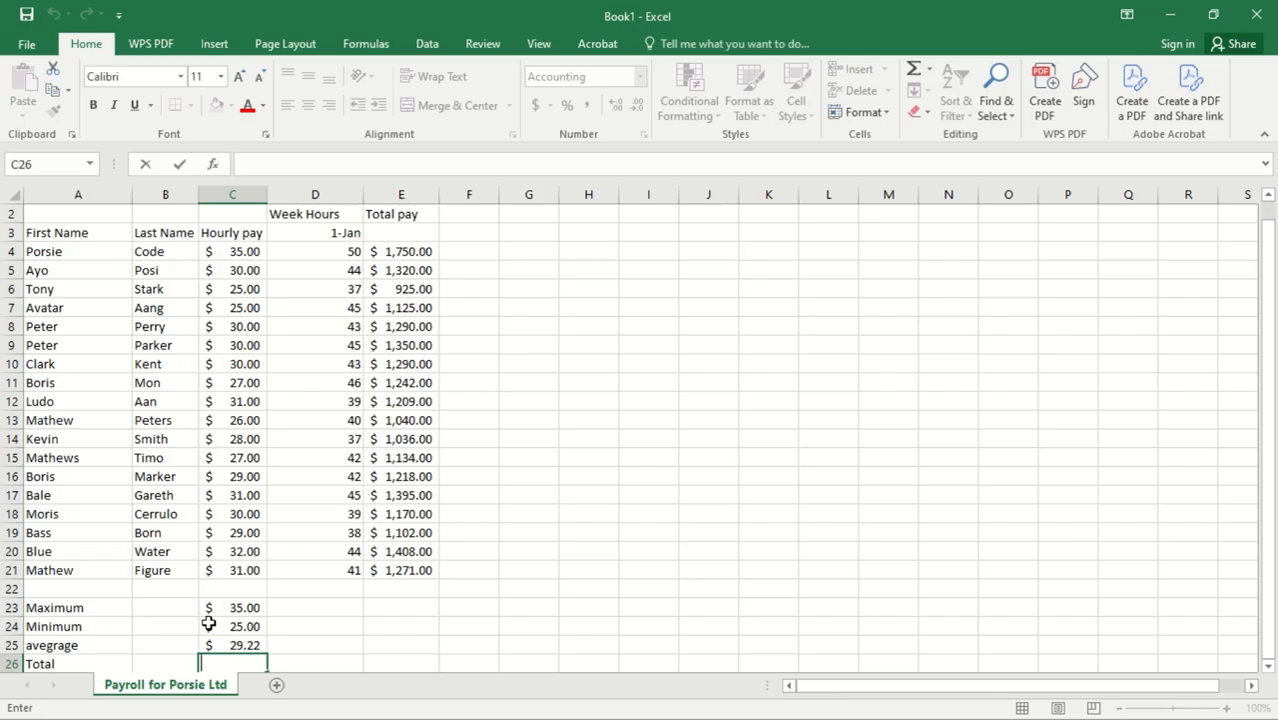
pyautogui.write('=s')
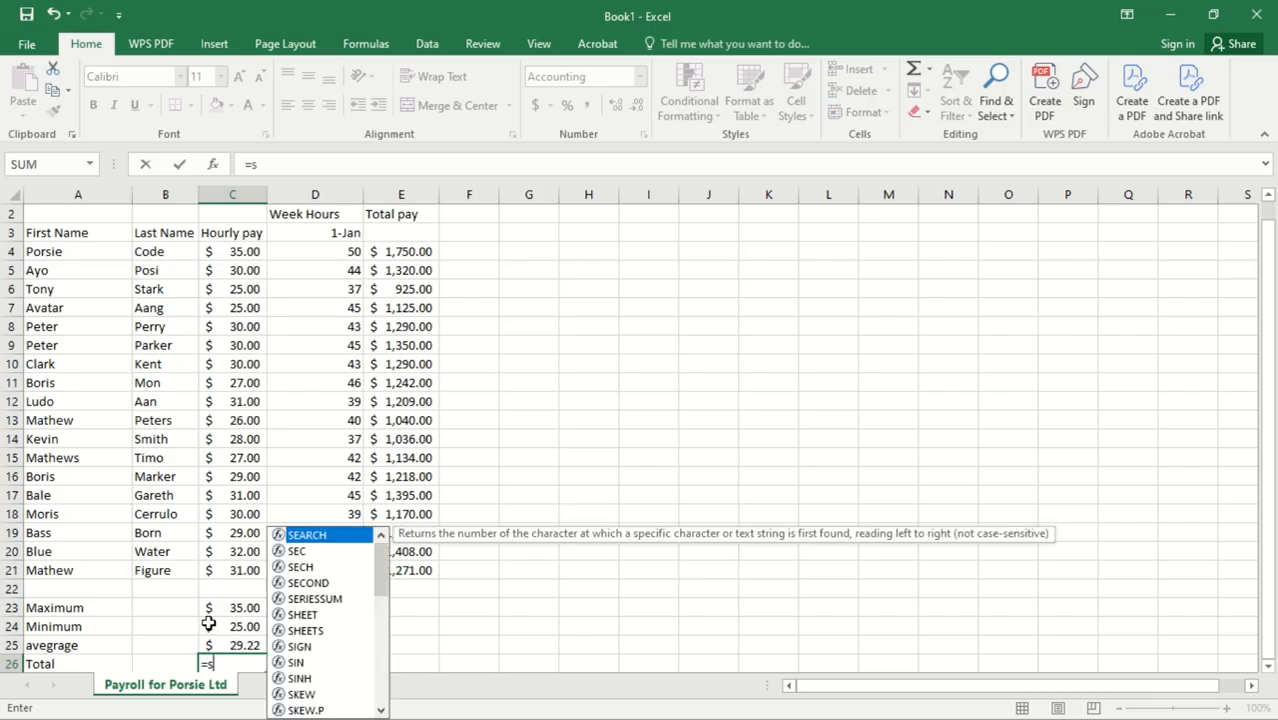
pyautogui.write('um')
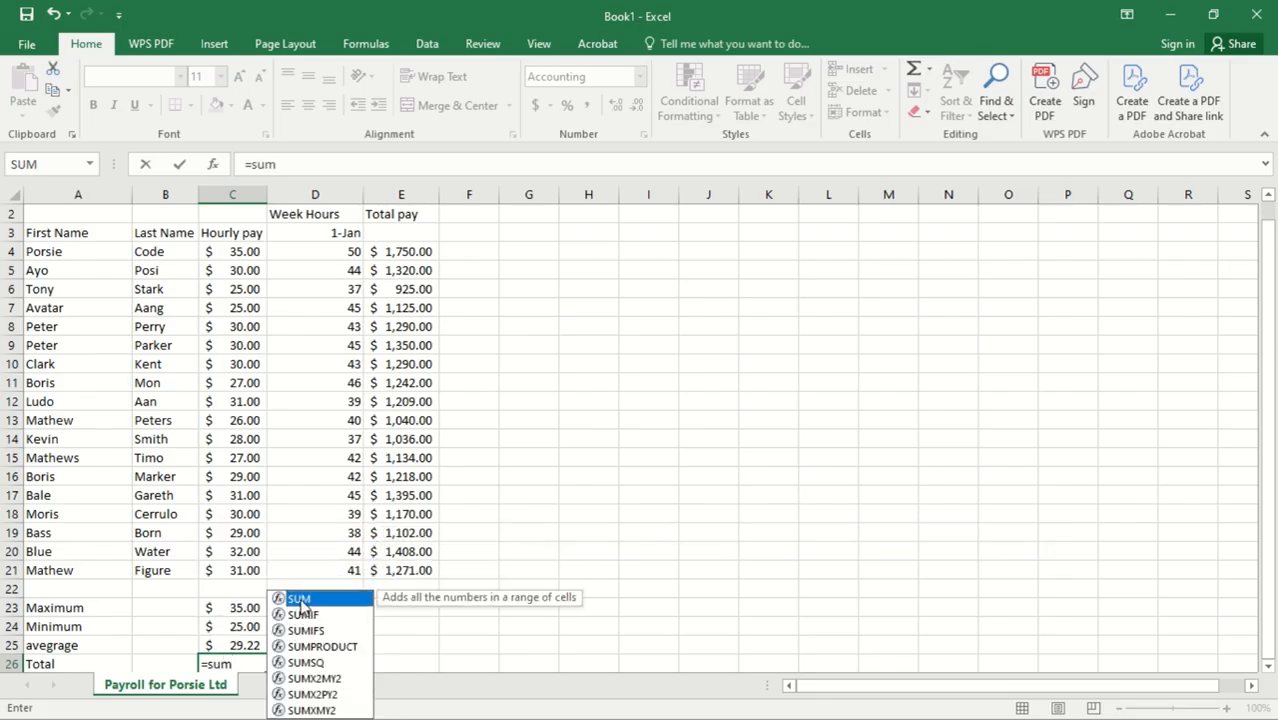
pyautogui.doubleClick(300, 600)
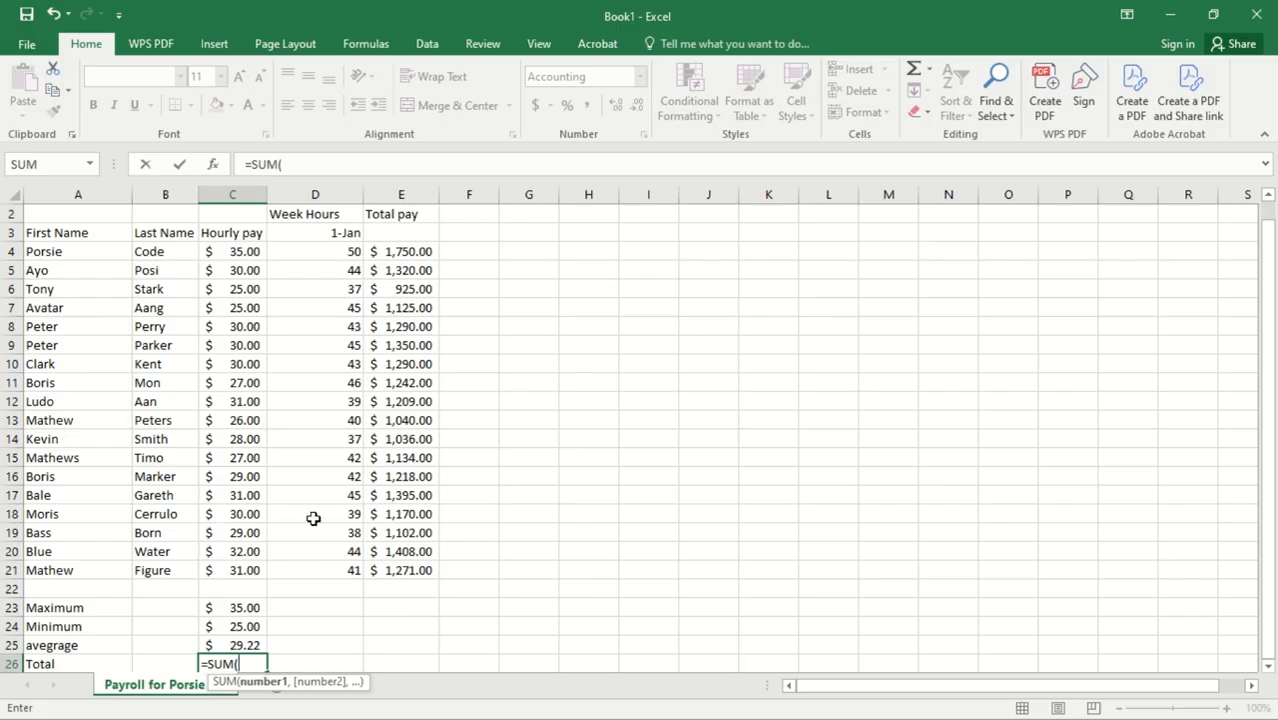
pyautogui.click(247, 253)
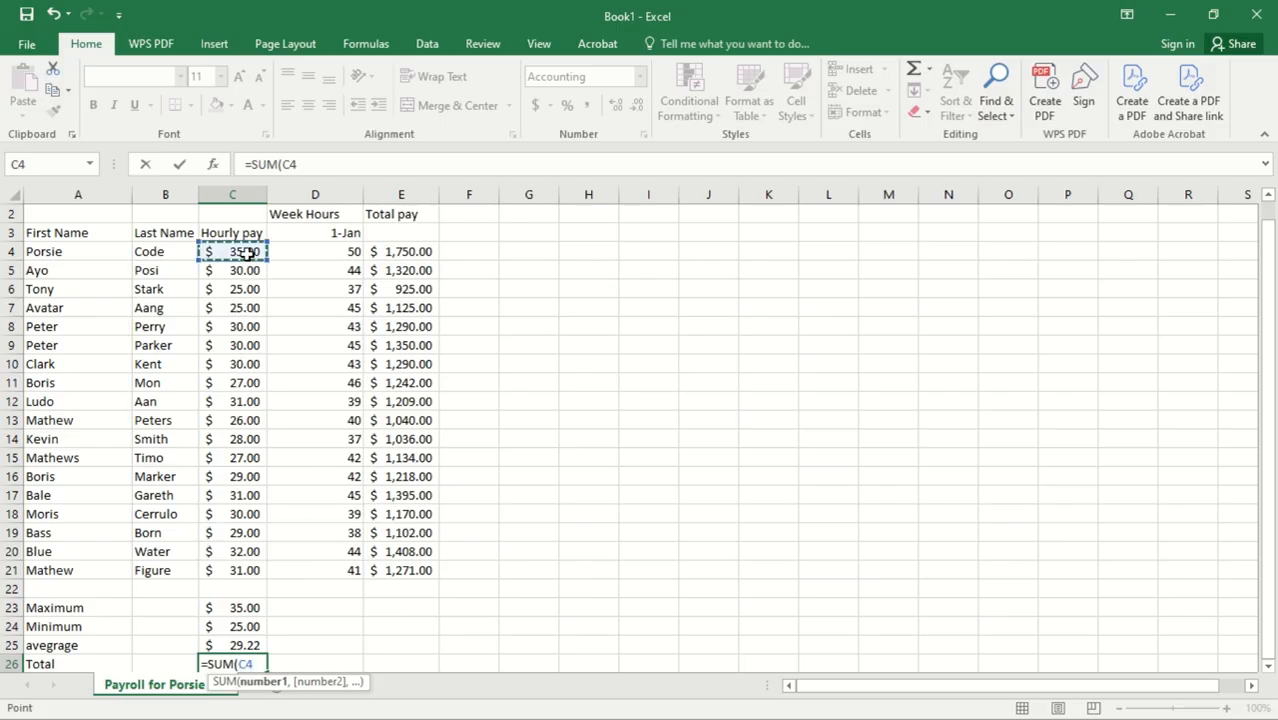
pyautogui.hotkey('ctrl', 'shift', 'Down')
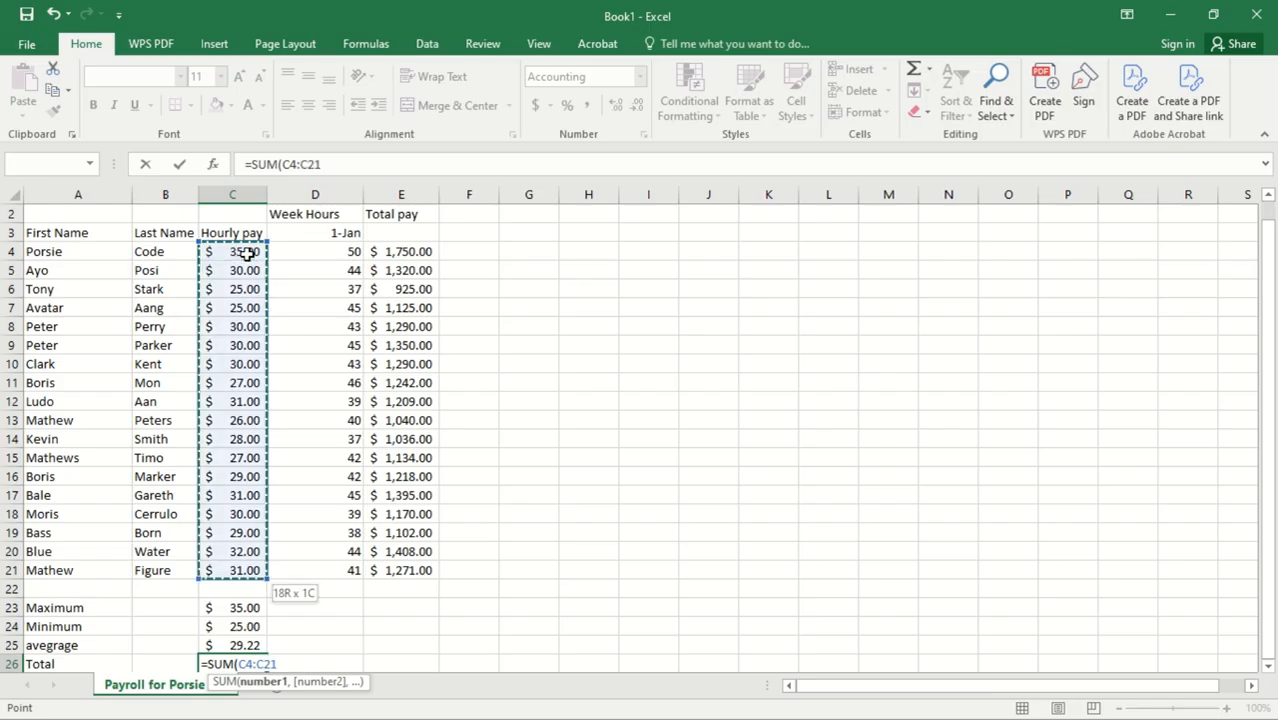
pyautogui.press('Return')
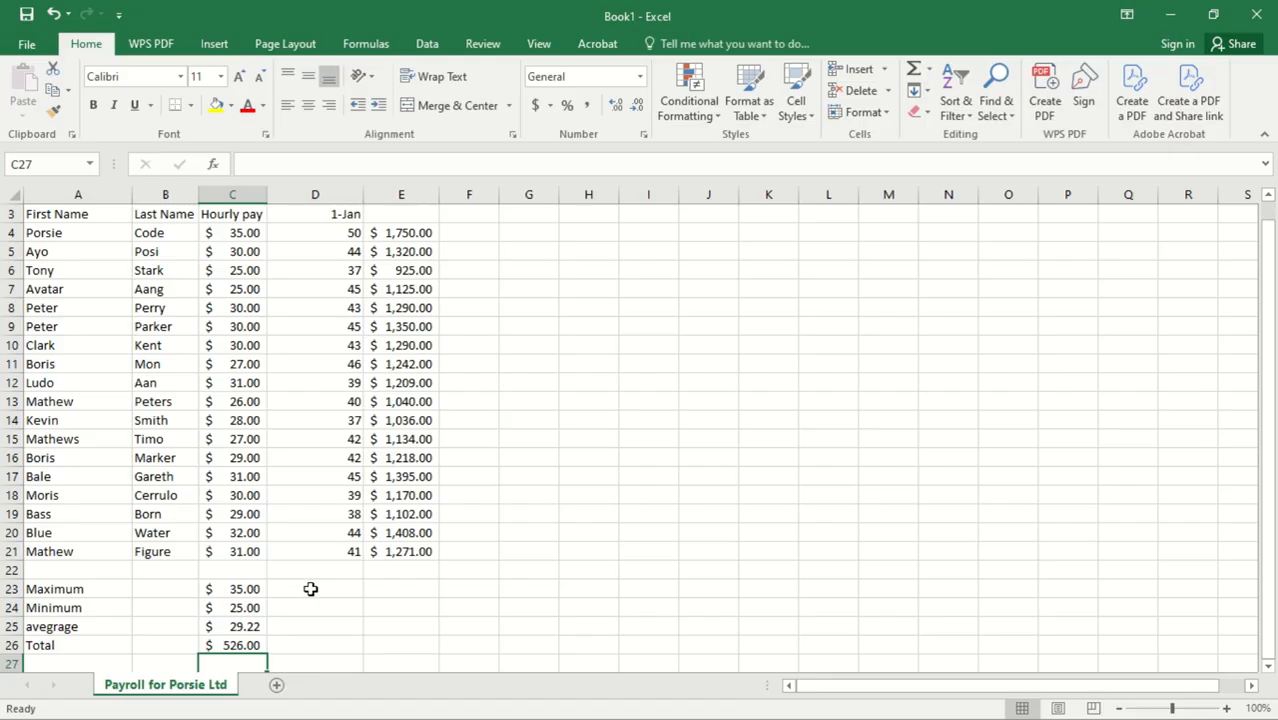
# Step: Fill the maximum formula from C23 across to E23 for the week hours and total pay columns
pyautogui.click(244, 591)
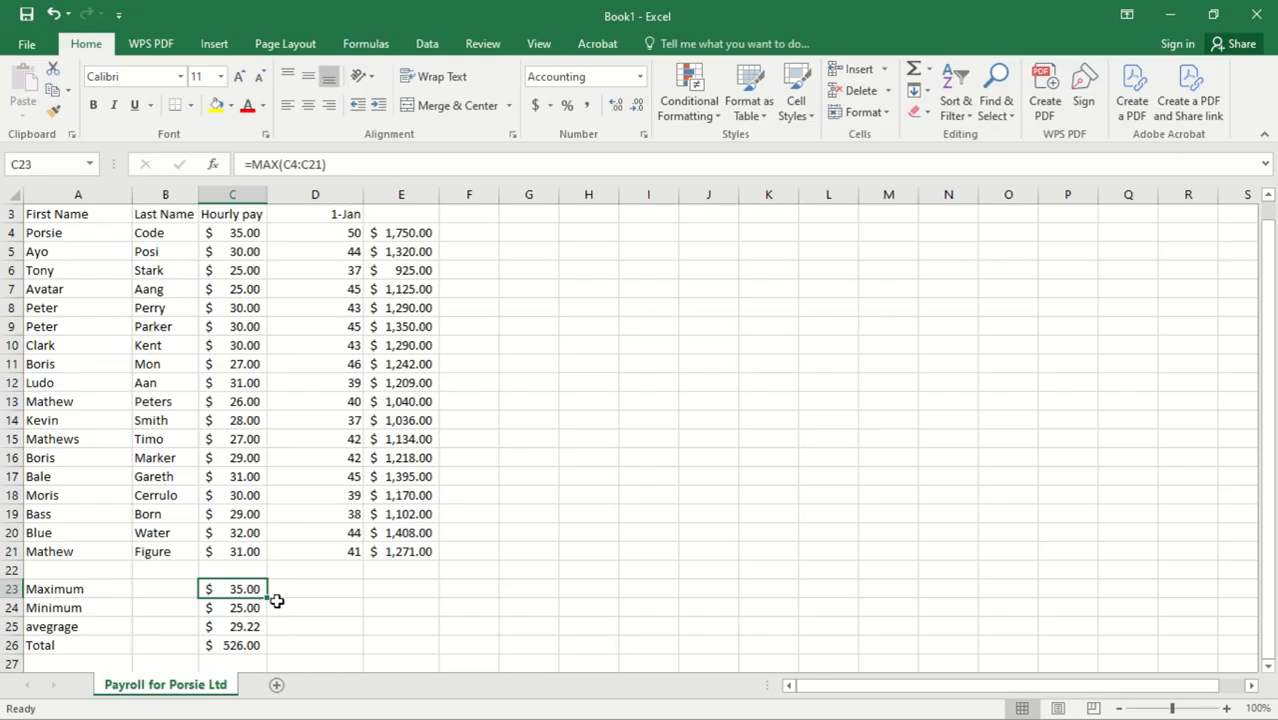
pyautogui.click(273, 604)
pyautogui.click(256, 592)
pyautogui.moveTo(266, 597); pyautogui.dragTo(451, 625)
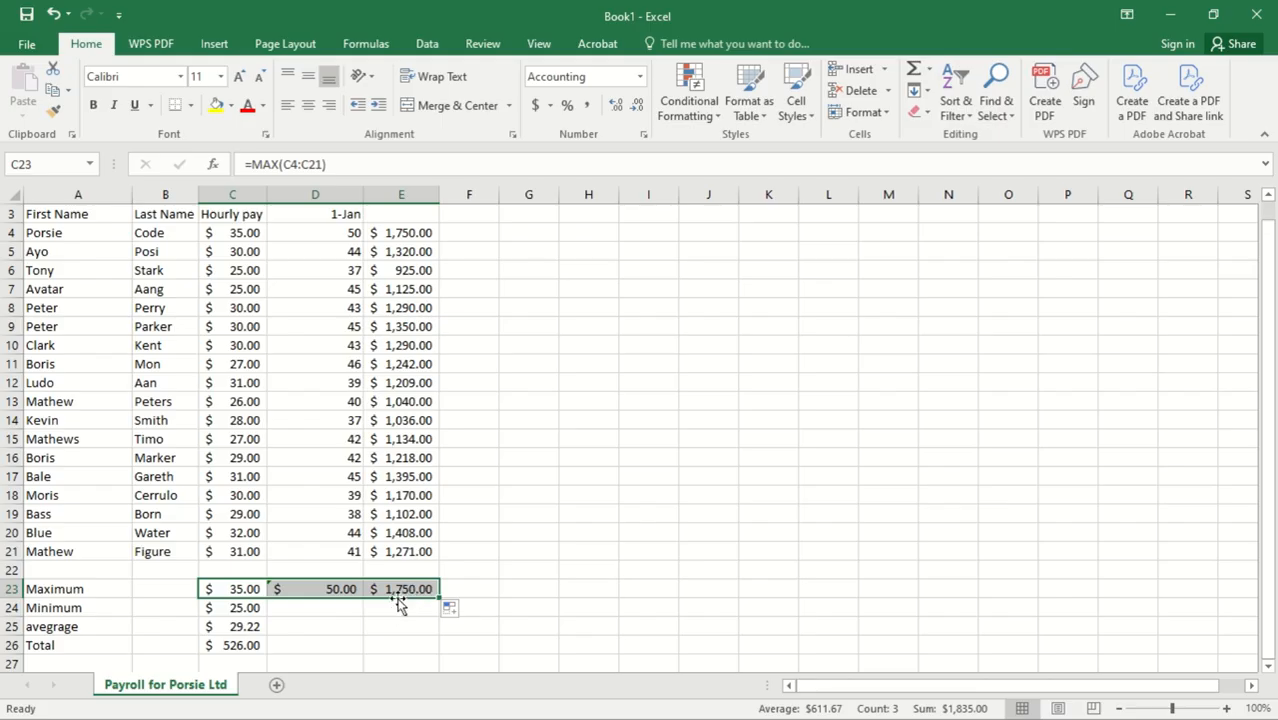
pyautogui.click(298, 616)
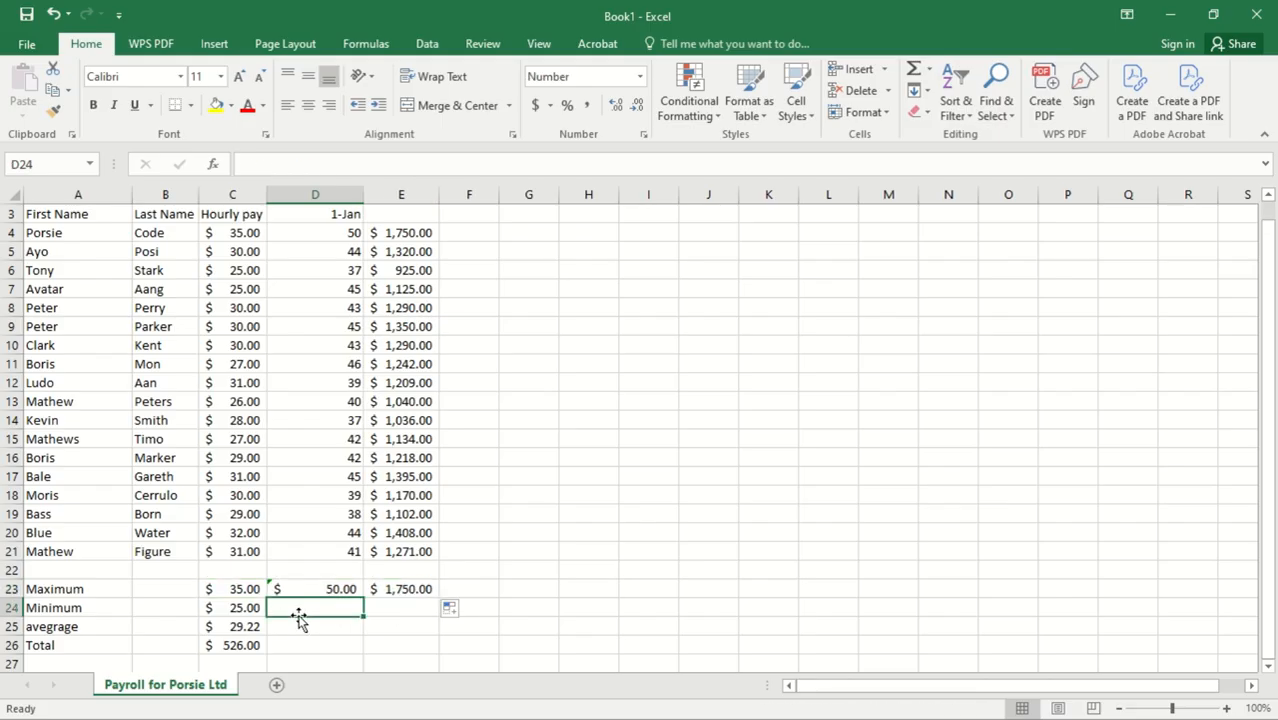
pyautogui.click(244, 614)
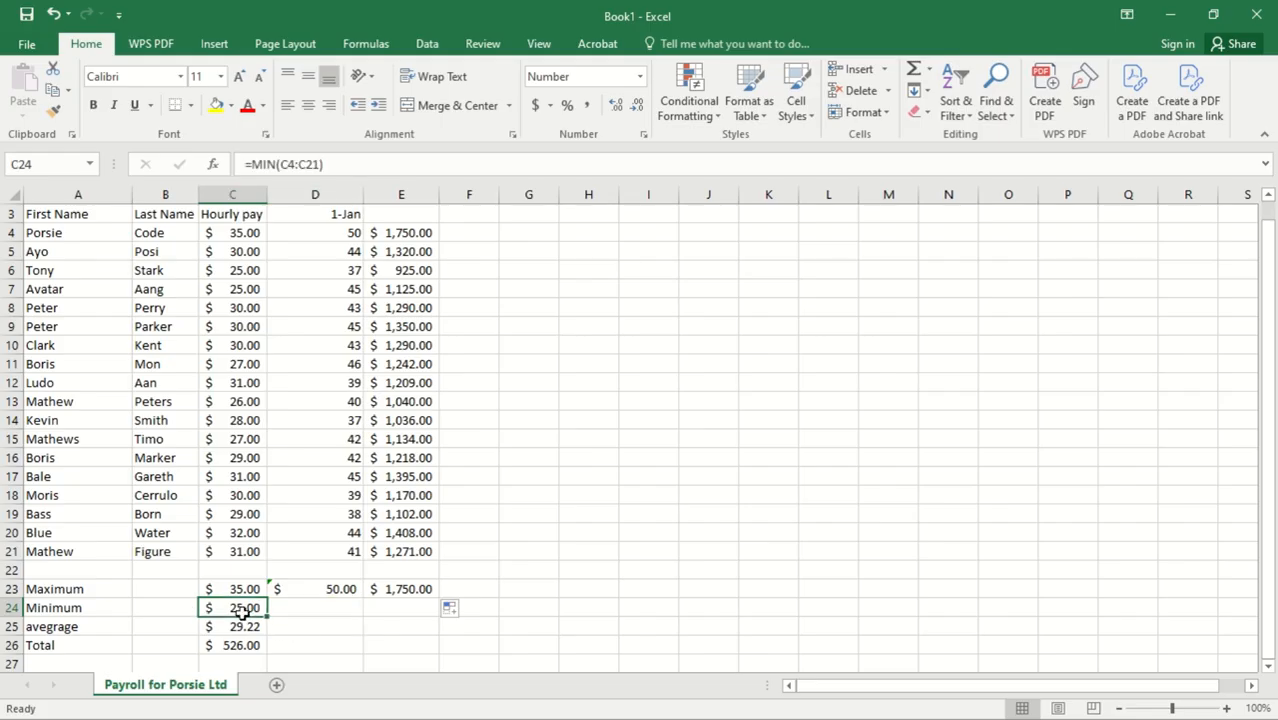
pyautogui.moveTo(273, 620); pyautogui.dragTo(264, 620)
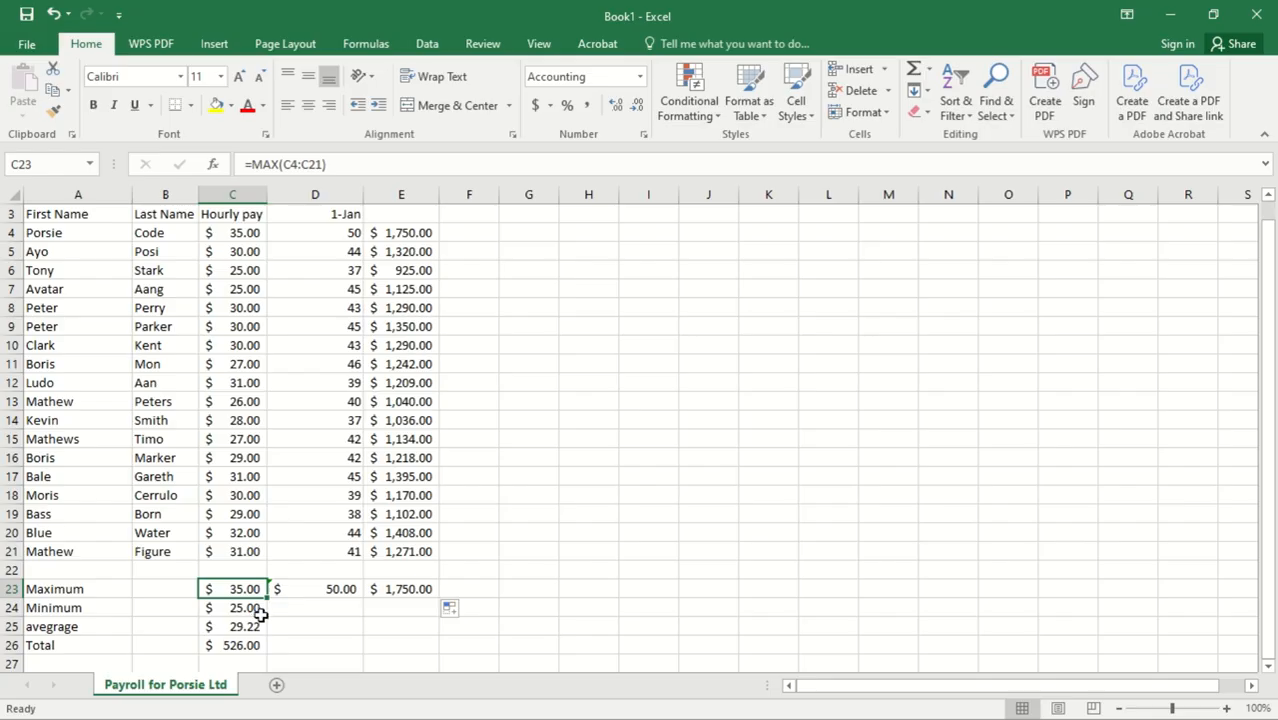
pyautogui.click(256, 610)
pyautogui.moveTo(258, 620); pyautogui.dragTo(276, 611)
pyautogui.click(251, 610)
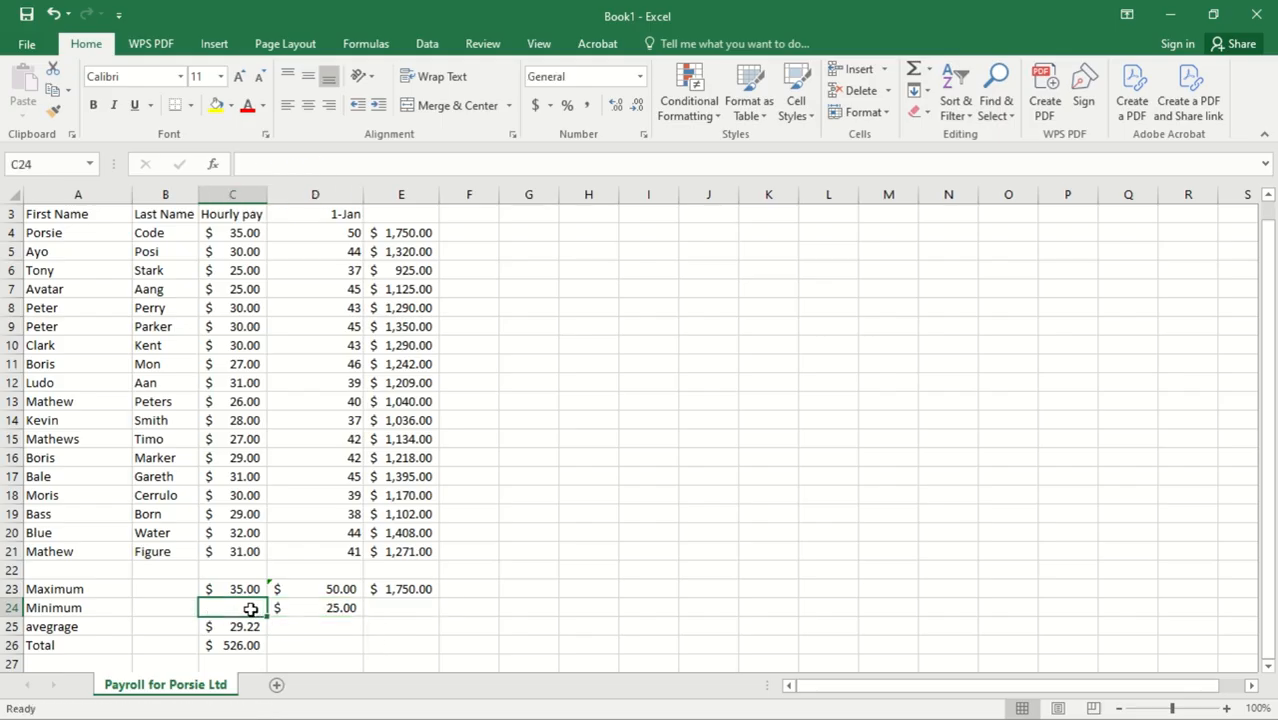
pyautogui.click(294, 609)
pyautogui.click(243, 608)
pyautogui.click(305, 608)
pyautogui.doubleClick(343, 608)
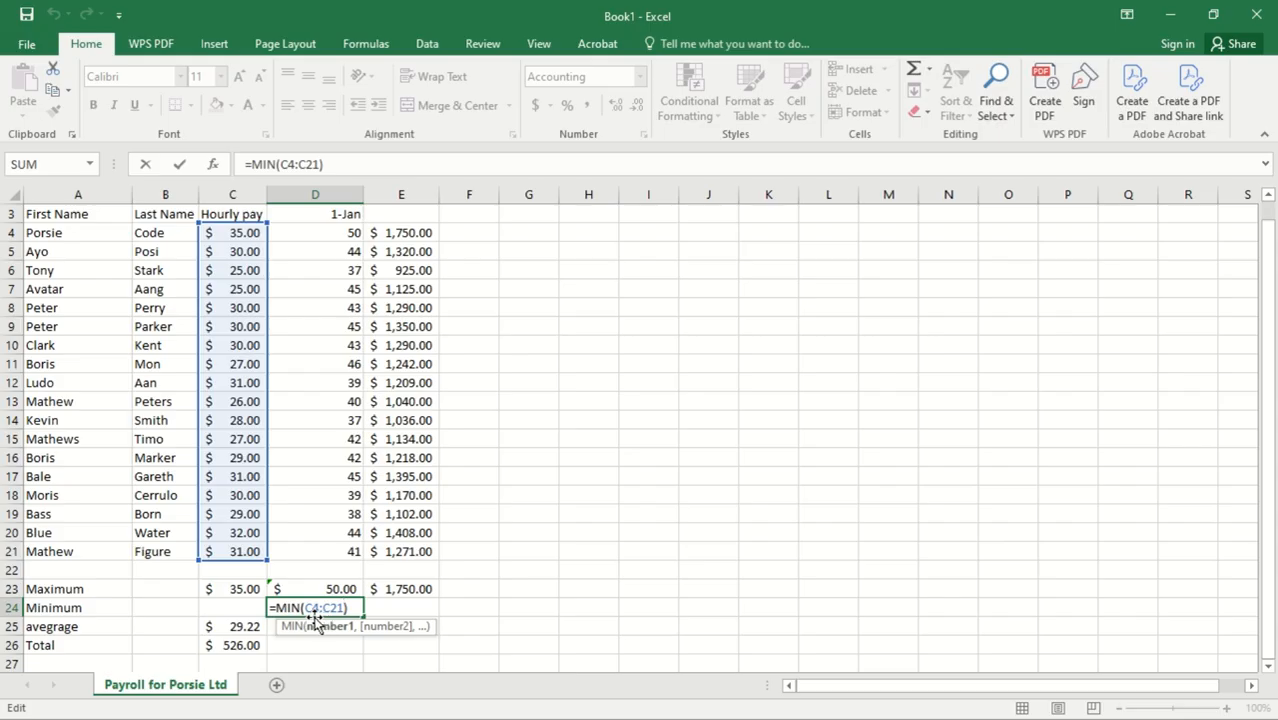
pyautogui.click(422, 612)
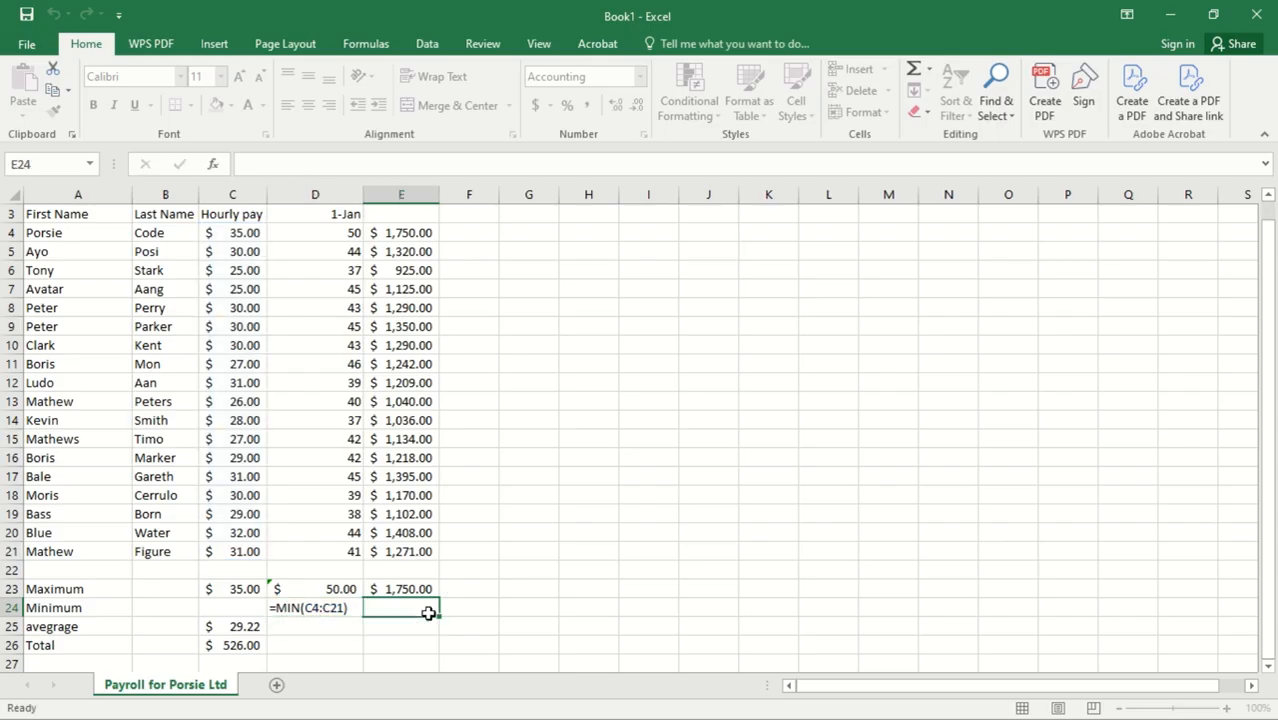
pyautogui.click(348, 608)
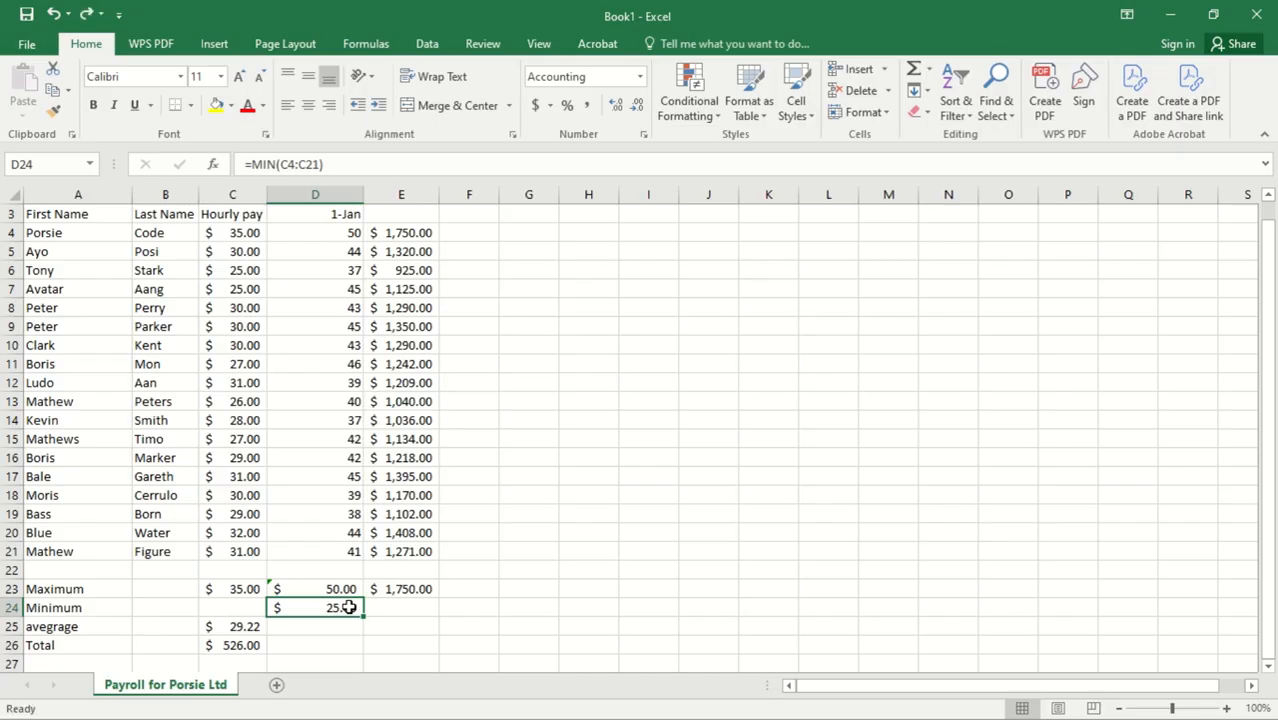
pyautogui.hotkey('ctrl', 'z')
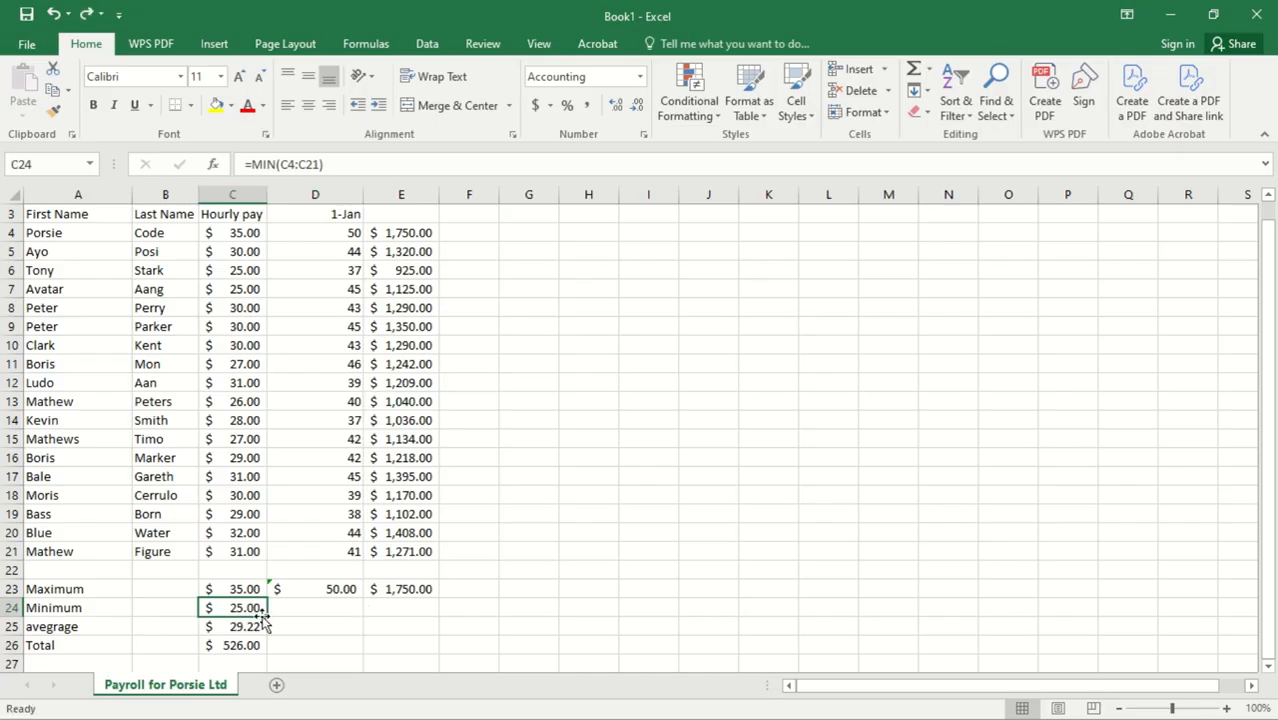
# Step: Fill the minimum formula from C24 across to E24 for the week hours and total pay columns
pyautogui.moveTo(267, 618); pyautogui.dragTo(417, 620)
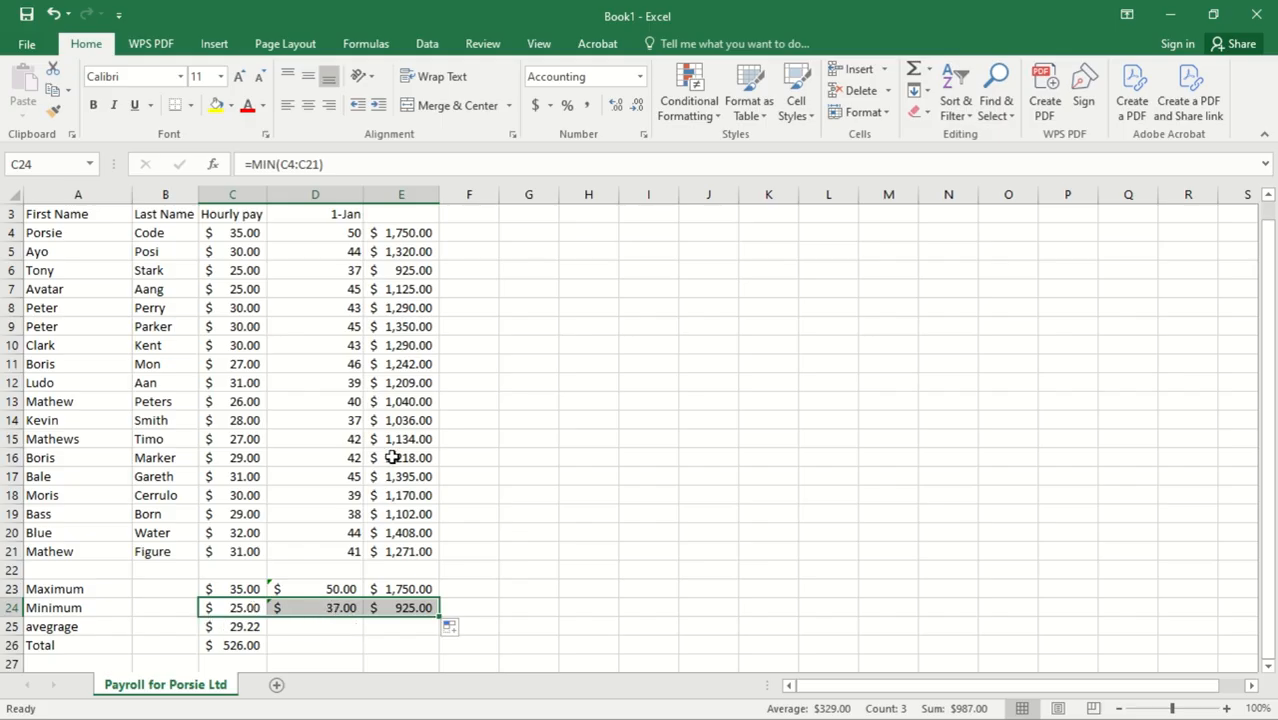
# Step: Fill the average formula from C25 and the total formula from C26 across to column E
pyautogui.click(228, 628)
pyautogui.moveTo(268, 637); pyautogui.dragTo(405, 643)
pyautogui.click(240, 646)
pyautogui.moveTo(264, 654); pyautogui.dragTo(418, 653)
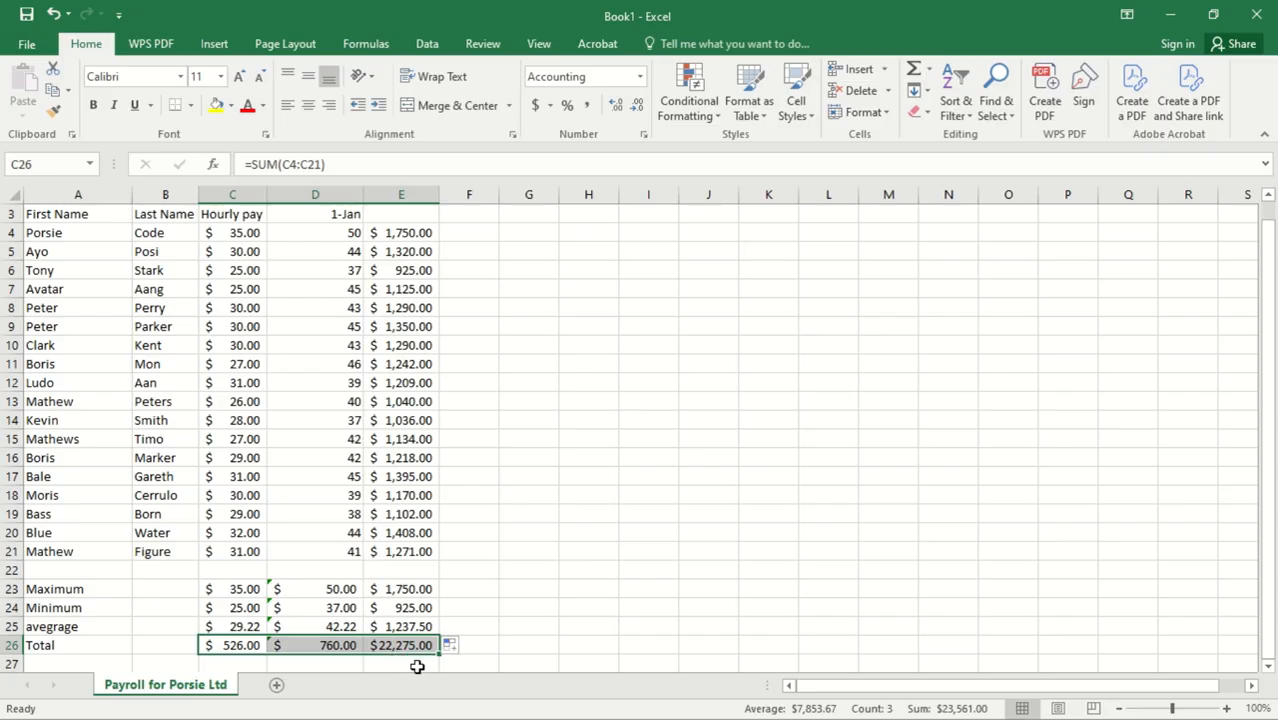
# Step: Change the number format of the week hours summary cells D23:D26 to General
pyautogui.click(311, 594)
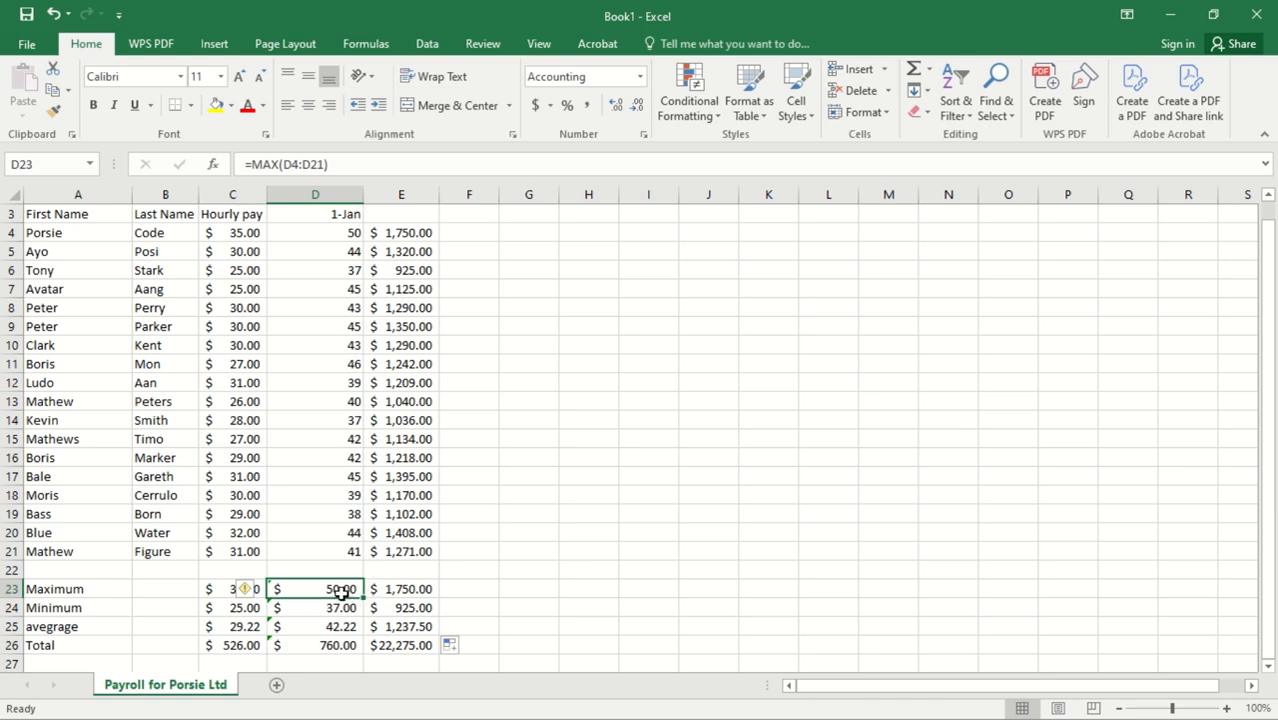
pyautogui.hotkey('shift', 'Down')
pyautogui.hotkey('shift', 'Down')
pyautogui.hotkey('shift', 'Down')
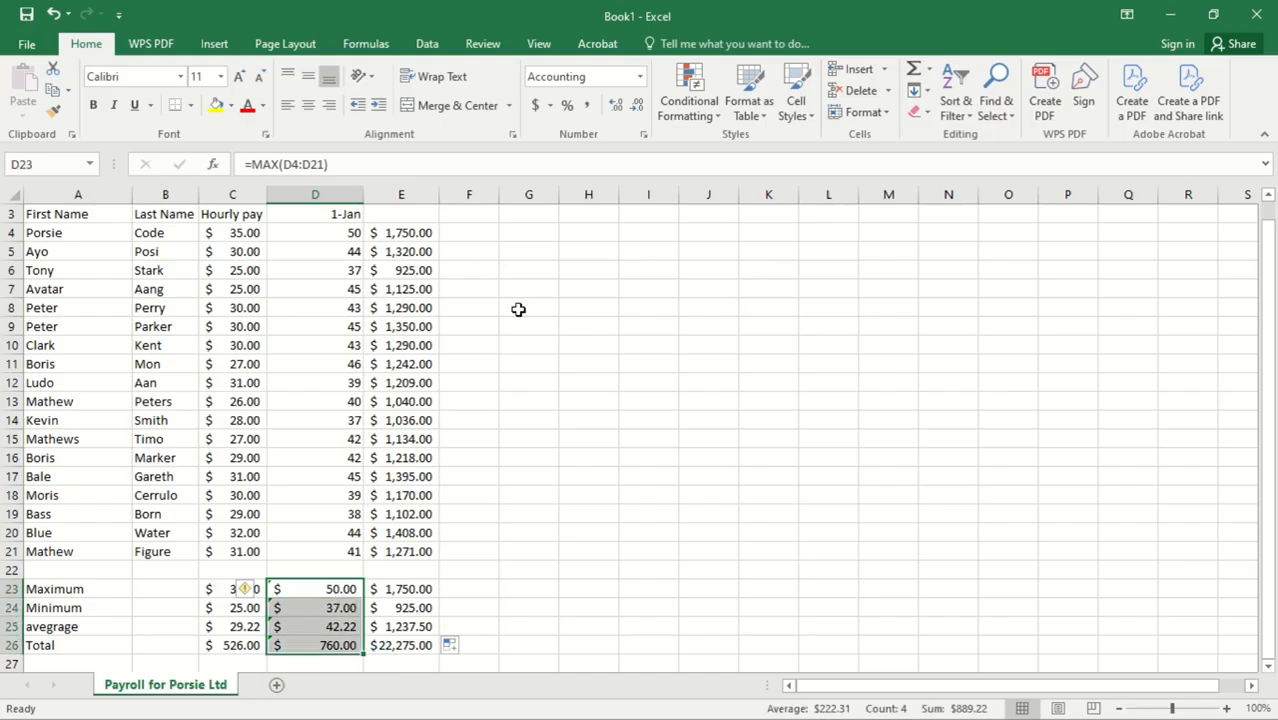
pyautogui.click(640, 80)
pyautogui.click(604, 110)
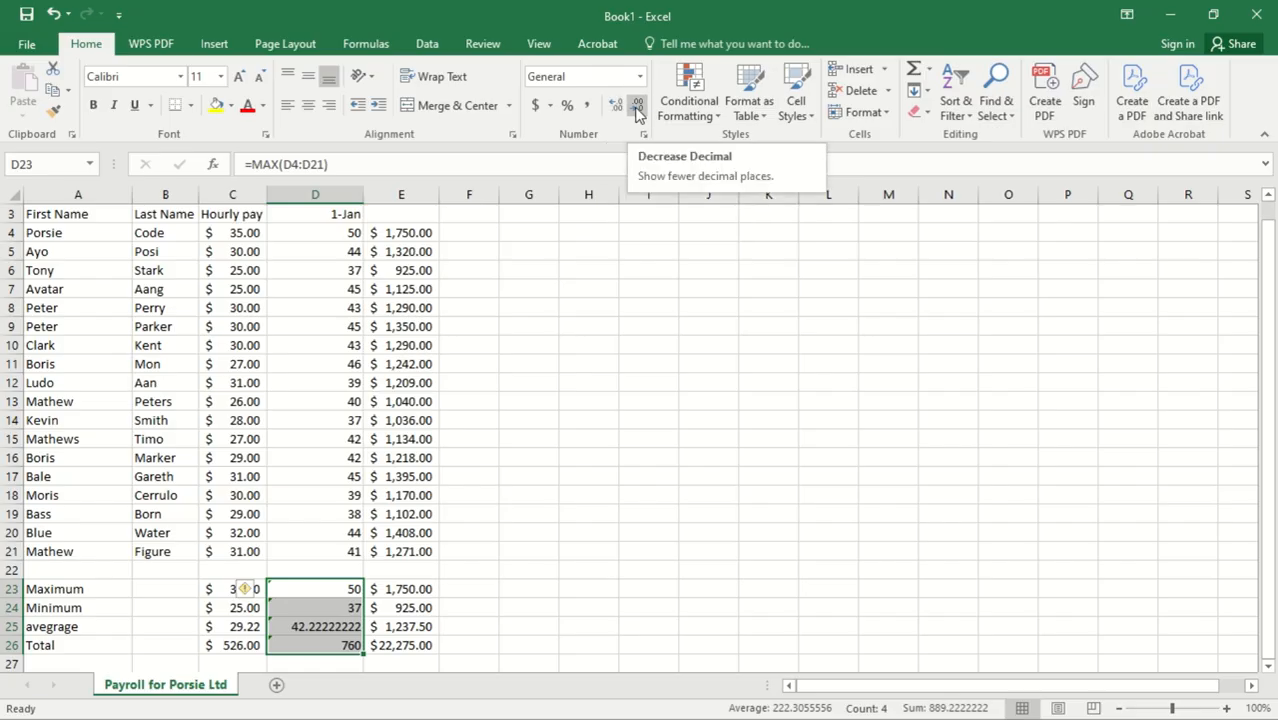
# Step: Reduce the displayed decimals of the week hours summary cells D23:D26 to one decimal place
pyautogui.click(638, 106)
pyautogui.click(638, 106)
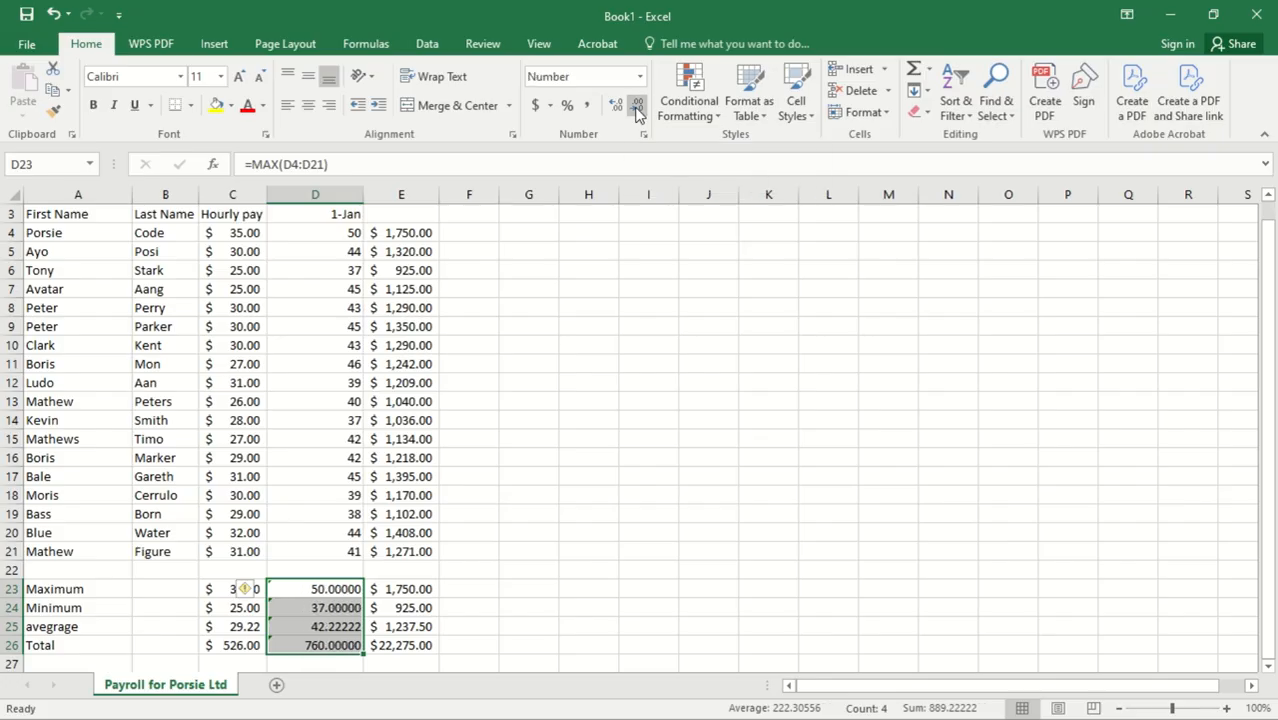
pyautogui.click(637, 108)
pyautogui.click(637, 108)
pyautogui.click(637, 108)
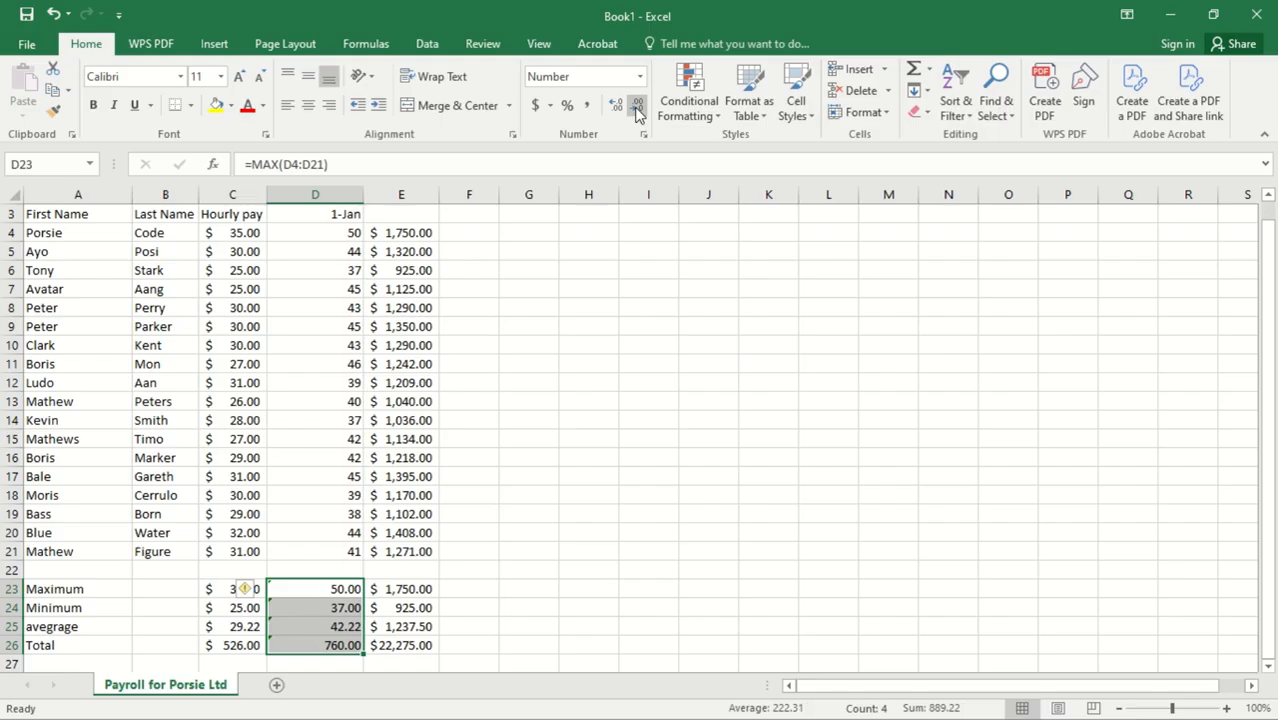
pyautogui.click(637, 108)
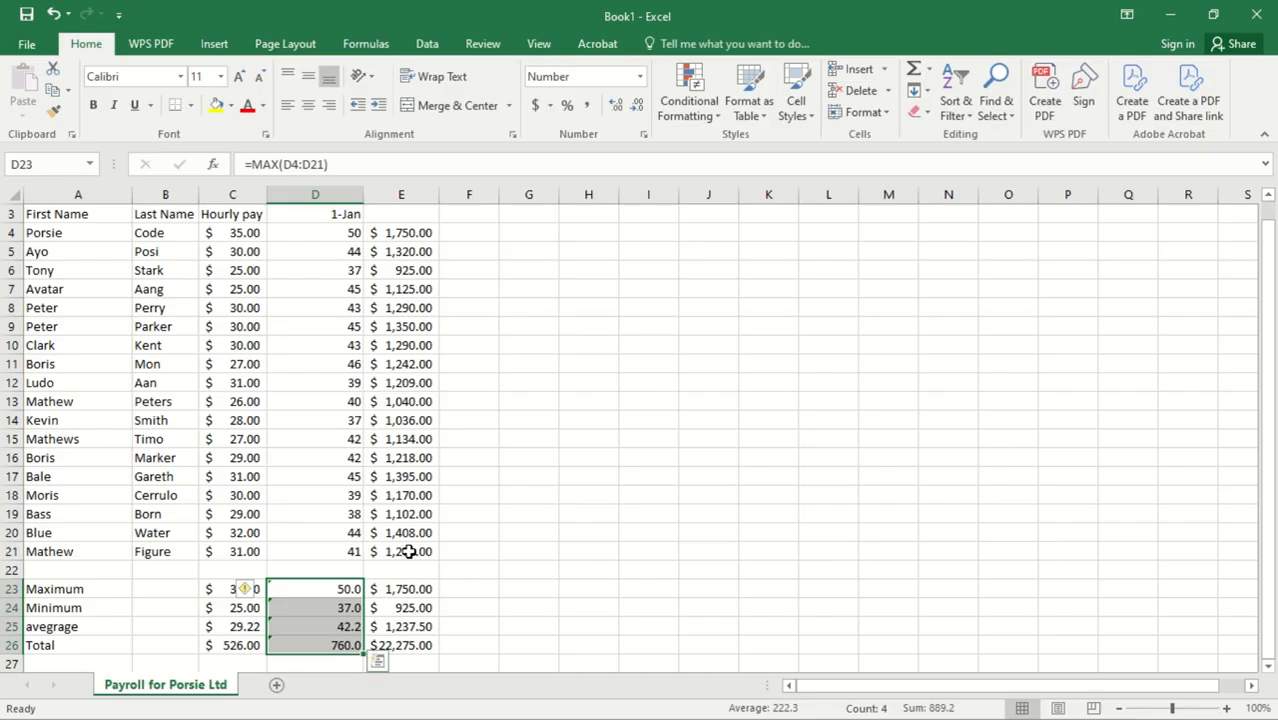
pyautogui.click(400, 610)
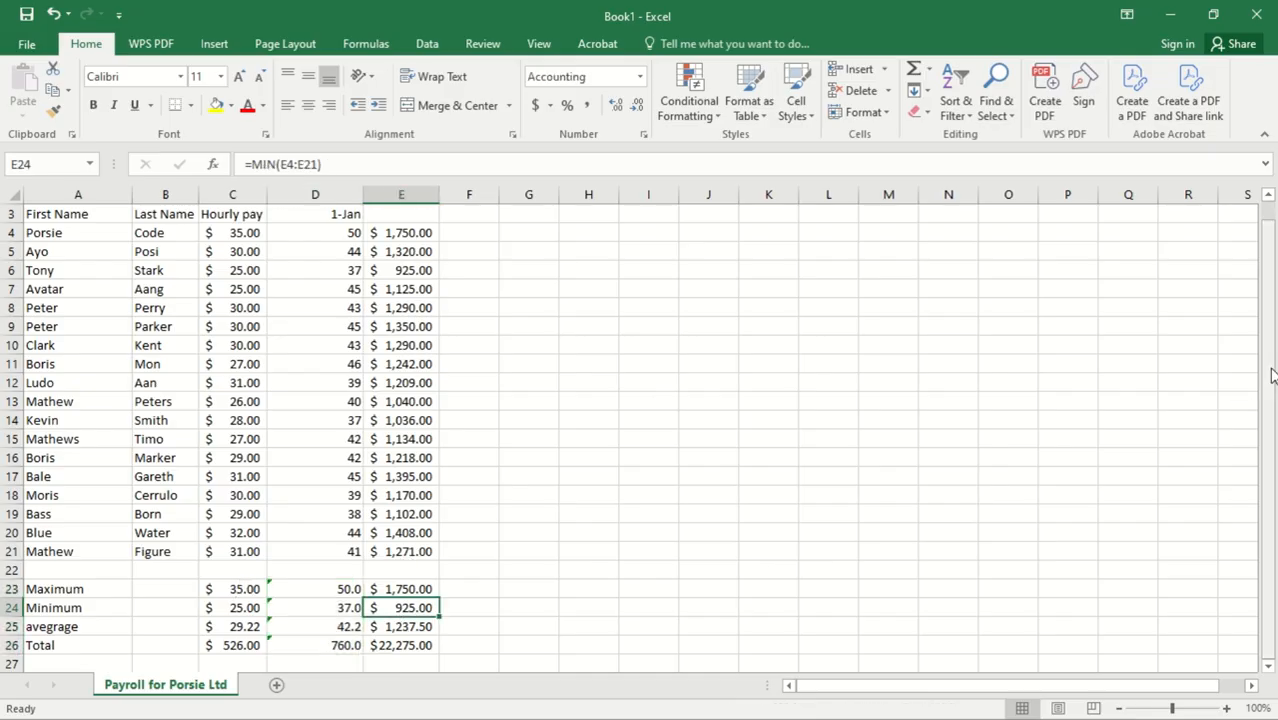
pyautogui.scroll(1, 1272, 375)
pyautogui.scroll(-1, 1274, 345)
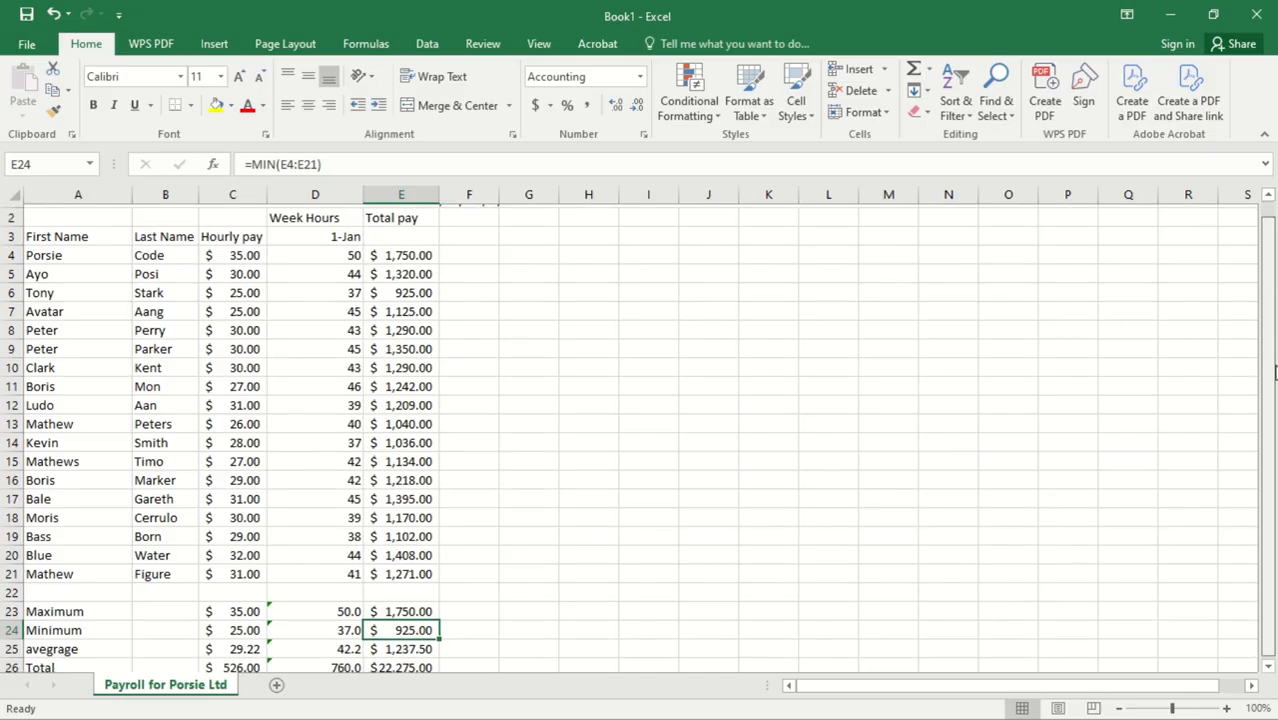
pyautogui.scroll(1, 1274, 380)
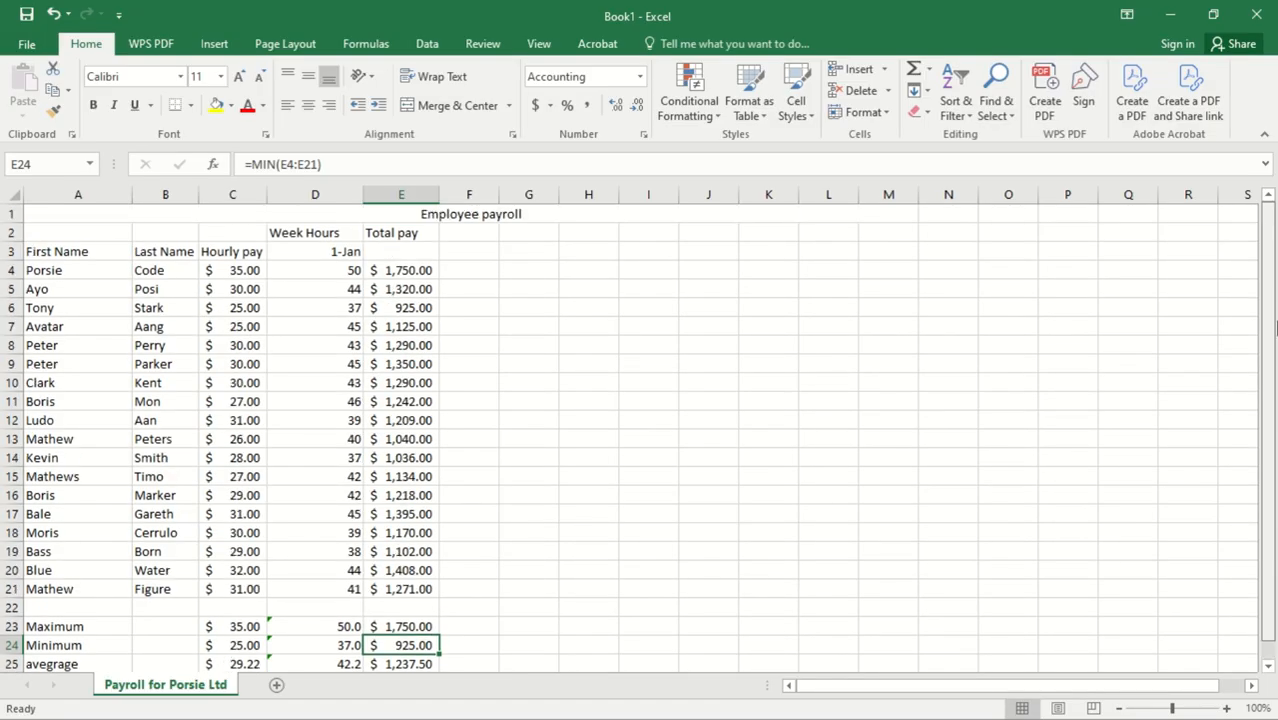